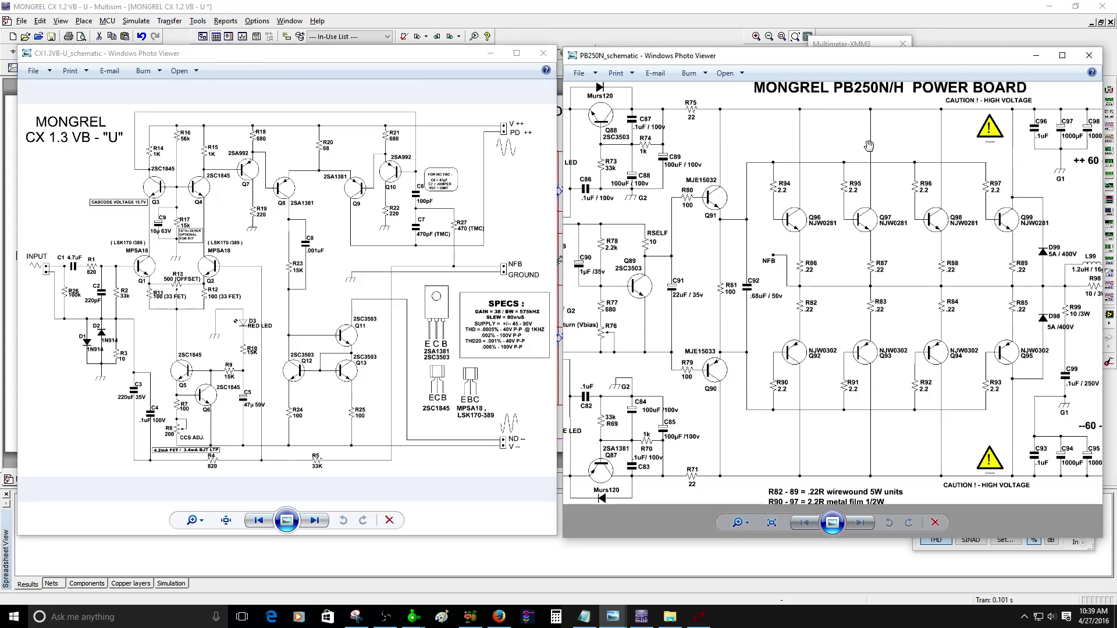
Reposition the PB250N schematic window and bring up the CX1.3VB-U schematic beside it
{"action": "mouse_move", "coordinate": [894, 61]}
{"action": "left_mouse_down"}
{"action": "mouse_move", "coordinate": [740, 84]}
{"action": "mouse_move", "coordinate": [781, 82]}
{"action": "mouse_move", "coordinate": [799, 55]}
{"action": "mouse_move", "coordinate": [872, 70]}
{"action": "left_mouse_up"}
{"action": "left_click", "coordinate": [613, 616]}
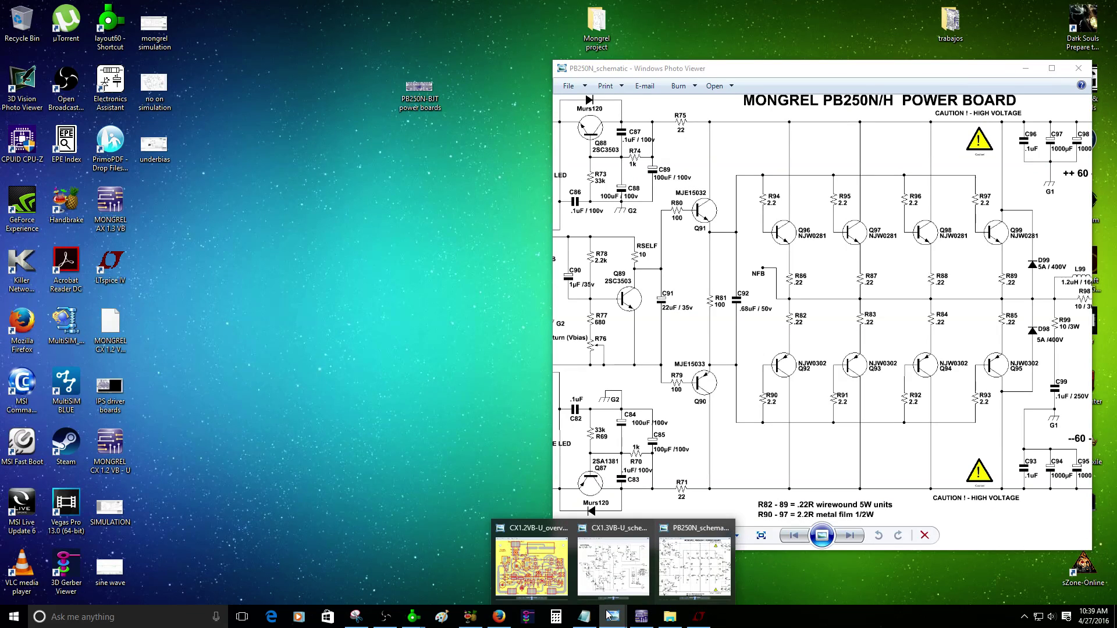
{"action": "left_click", "coordinate": [603, 588]}
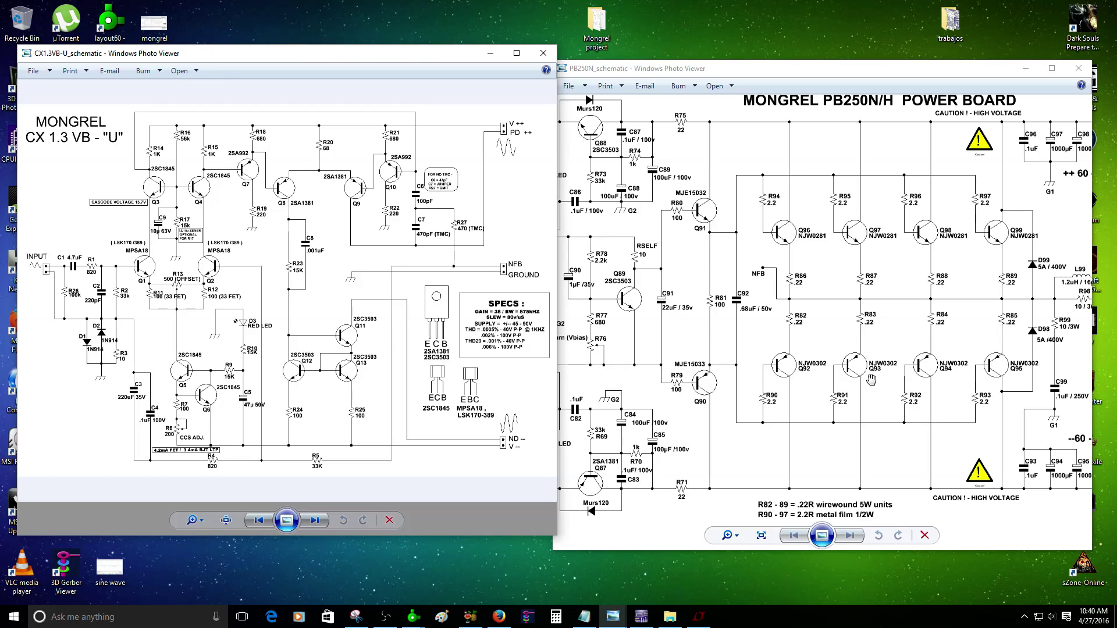
Examine the power board schematic's bias circuit around Q89, R77 and R76, and the output stage's emitter resistors around R89
{"action": "left_click", "coordinate": [777, 361]}
{"action": "left_click_drag", "start_coordinate": [734, 353], "coordinate": [818, 346]}
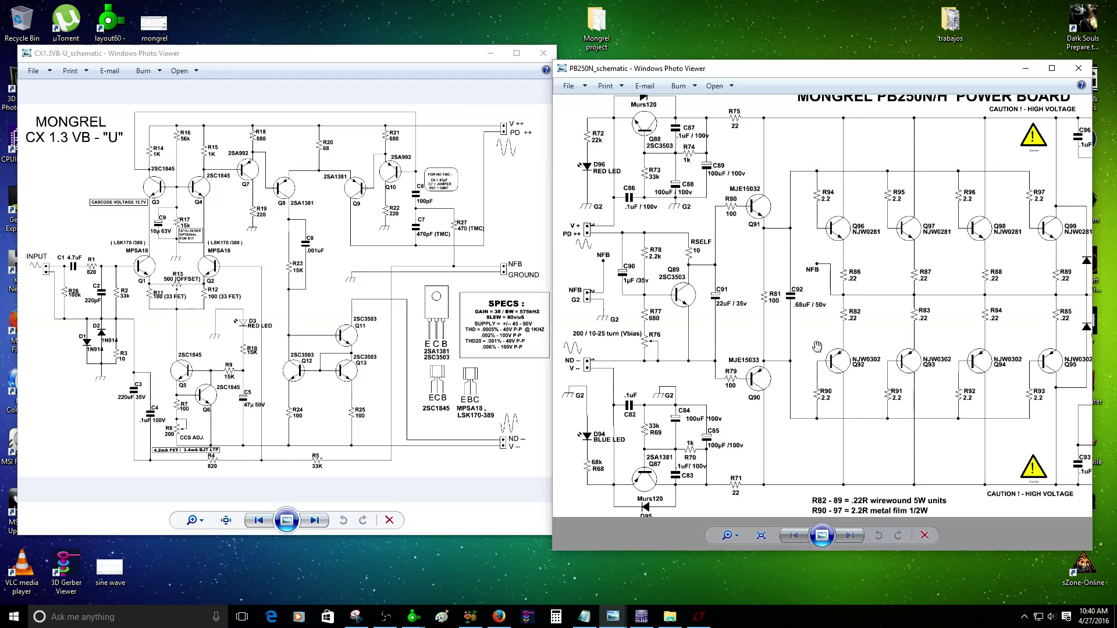
{"action": "scroll", "coordinate": [657, 321], "scroll_direction": "up", "scroll_amount": 5}
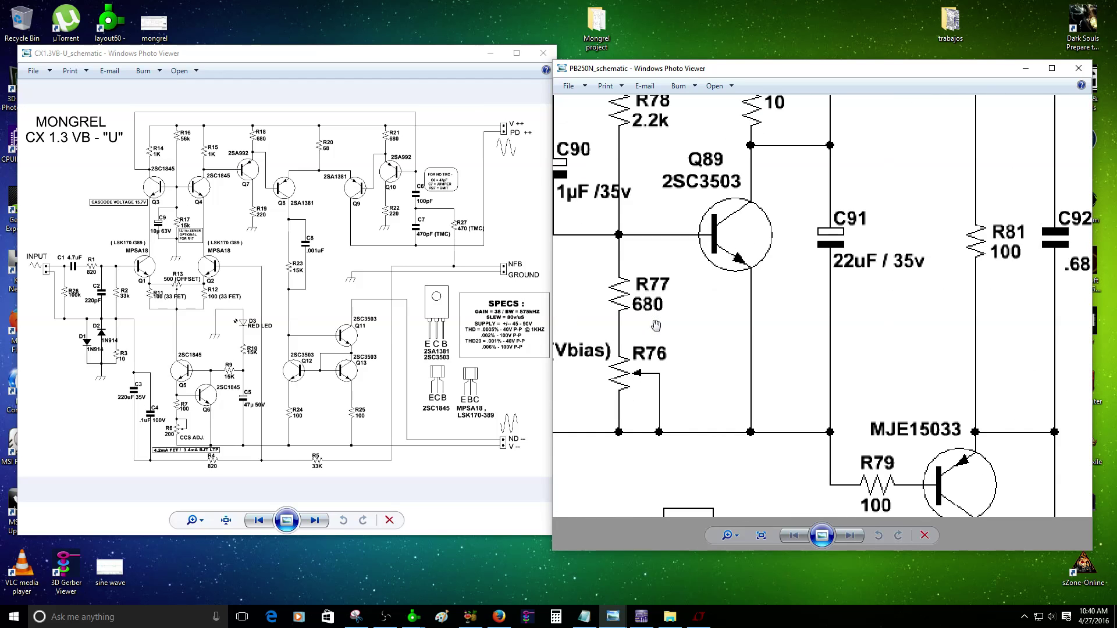
{"action": "left_click_drag", "start_coordinate": [657, 322], "coordinate": [745, 315]}
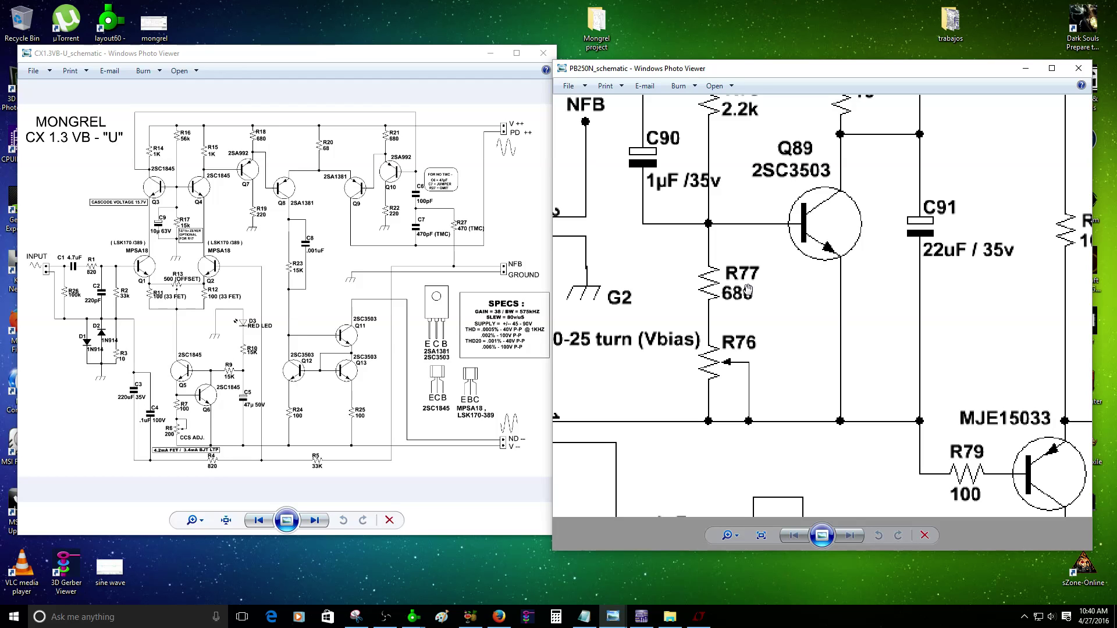
{"action": "scroll", "coordinate": [748, 289], "scroll_direction": "down", "scroll_amount": 3}
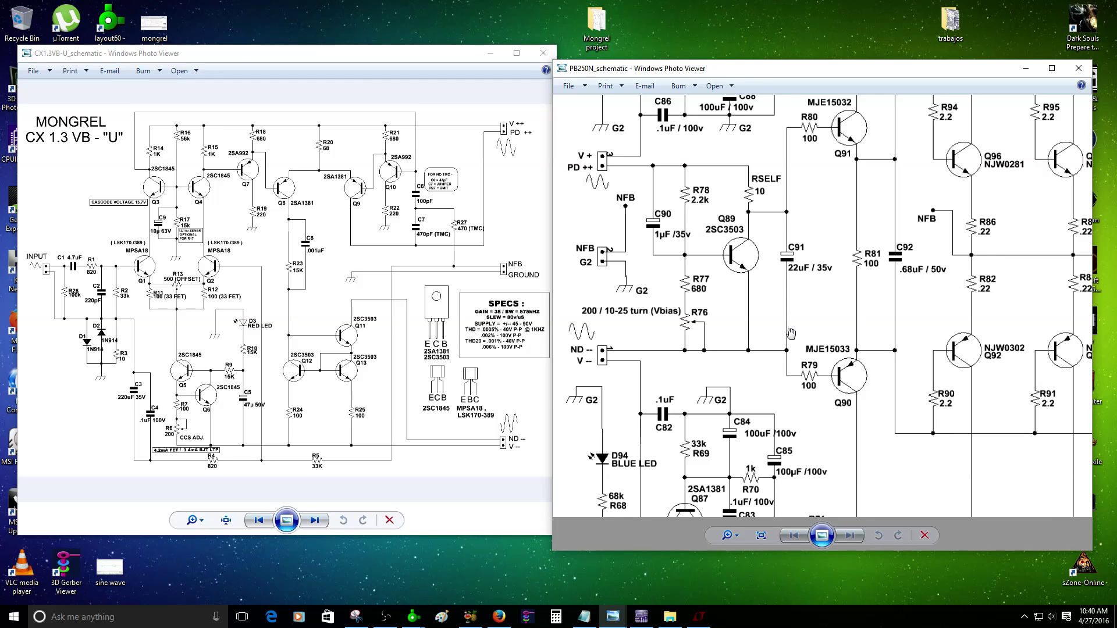
{"action": "left_click_drag", "start_coordinate": [852, 340], "coordinate": [686, 349]}
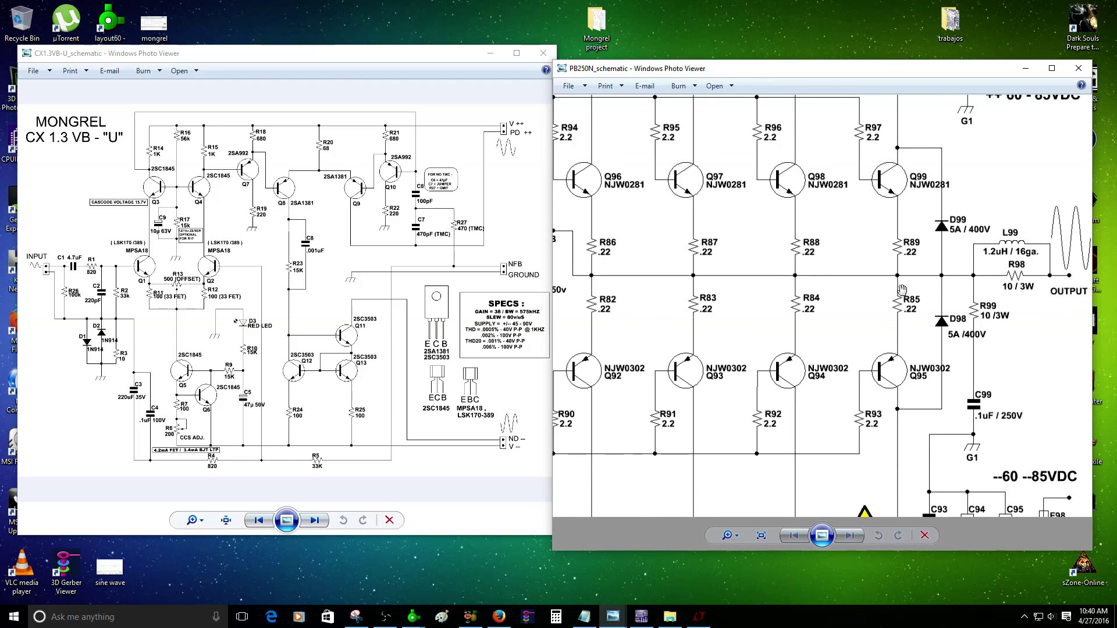
{"action": "left_click_drag", "start_coordinate": [783, 262], "coordinate": [782, 309]}
{"action": "scroll", "coordinate": [904, 274], "scroll_direction": "up", "scroll_amount": 3}
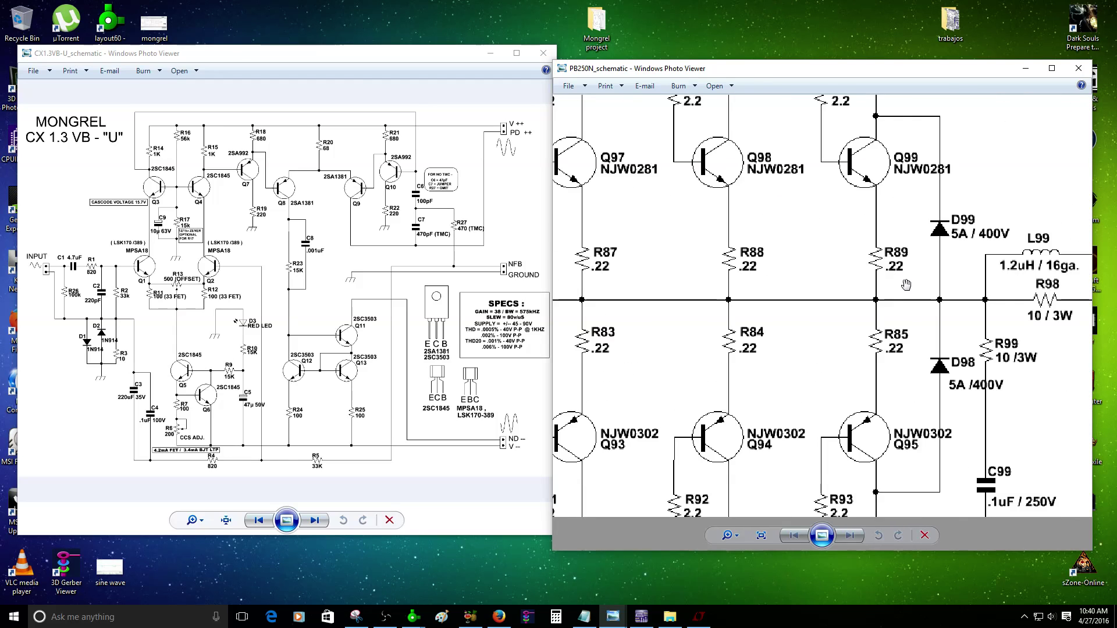
{"action": "left_click_drag", "start_coordinate": [909, 254], "coordinate": [820, 321]}
{"action": "scroll", "coordinate": [854, 317], "scroll_direction": "up", "scroll_amount": 2}
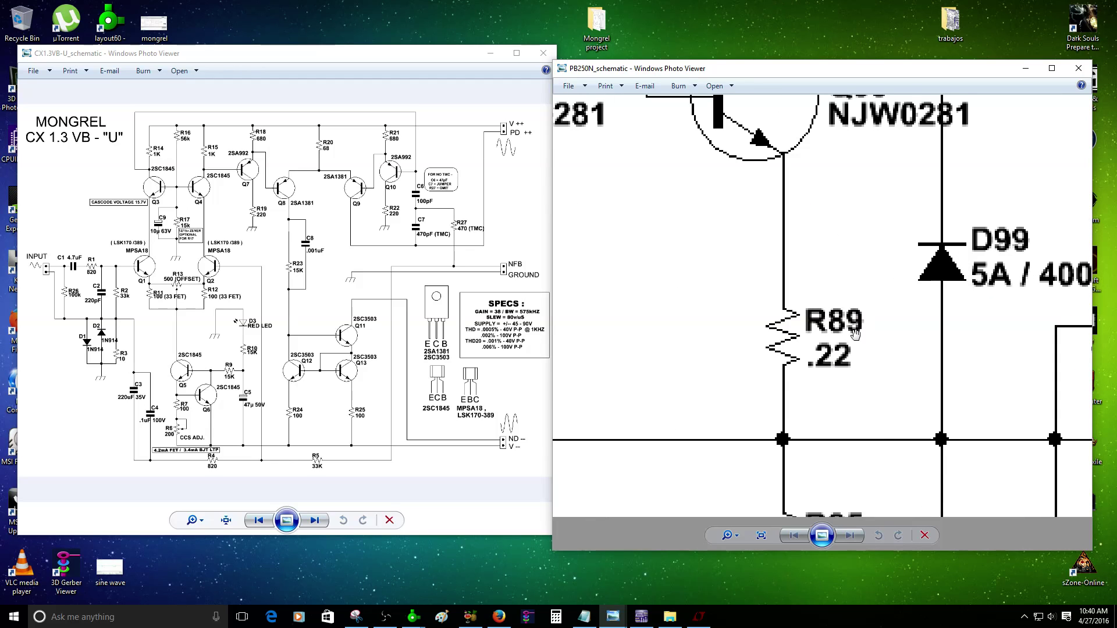
{"action": "scroll", "coordinate": [854, 318], "scroll_direction": "down", "scroll_amount": 3}
{"action": "scroll", "coordinate": [838, 321], "scroll_direction": "up", "scroll_amount": 1}
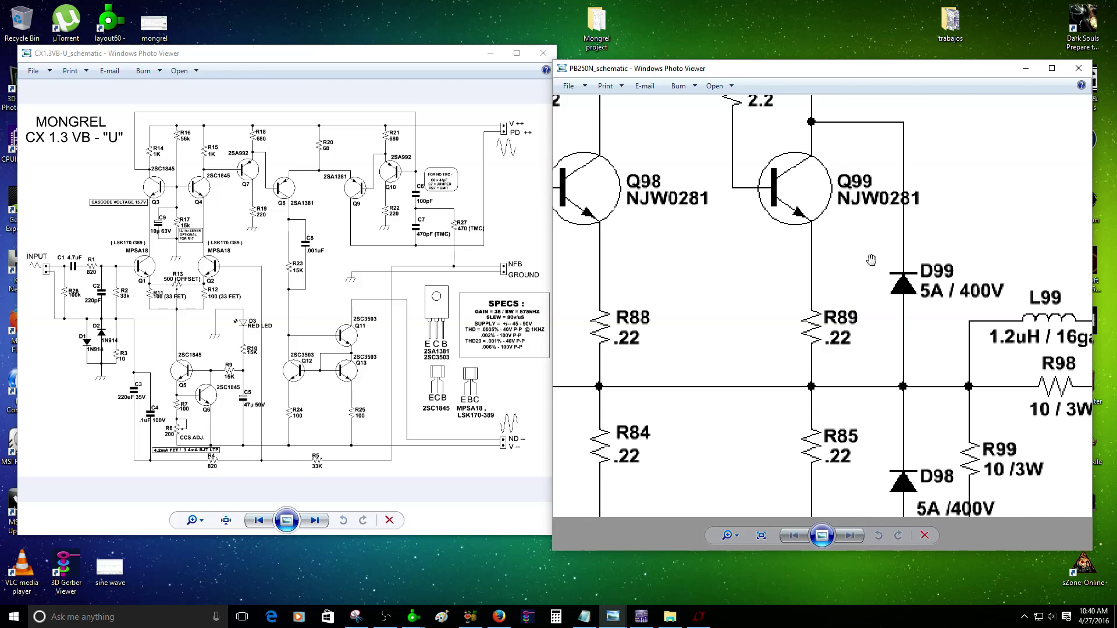
Switch to Multisim and examine the output transistor stage and the multimeter XMM3 connected across emitter resistor R19
{"action": "left_click", "coordinate": [641, 616]}
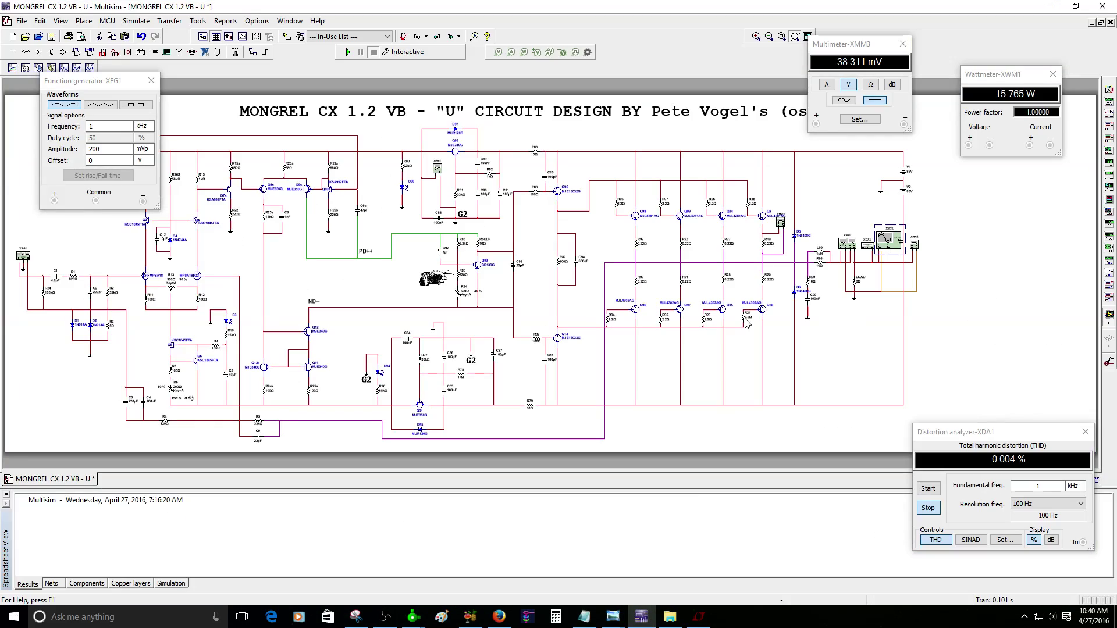
{"action": "scroll", "coordinate": [725, 275], "scroll_direction": "up", "scroll_amount": 5}
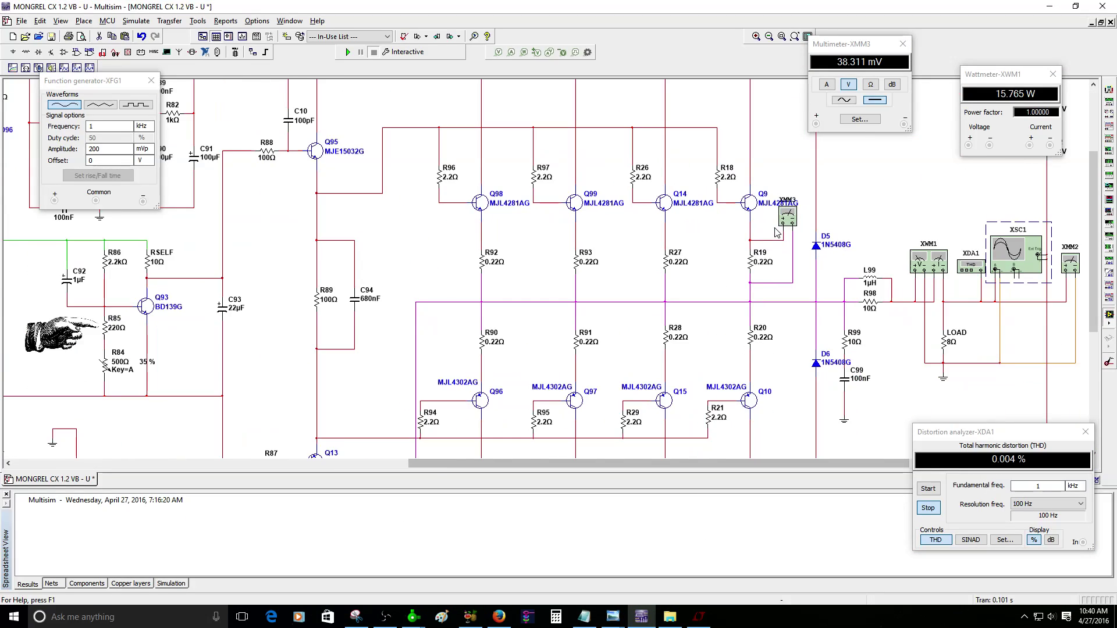
{"action": "scroll", "coordinate": [790, 275], "scroll_direction": "up", "scroll_amount": 4}
{"action": "scroll", "coordinate": [768, 262], "scroll_direction": "down", "scroll_amount": 4}
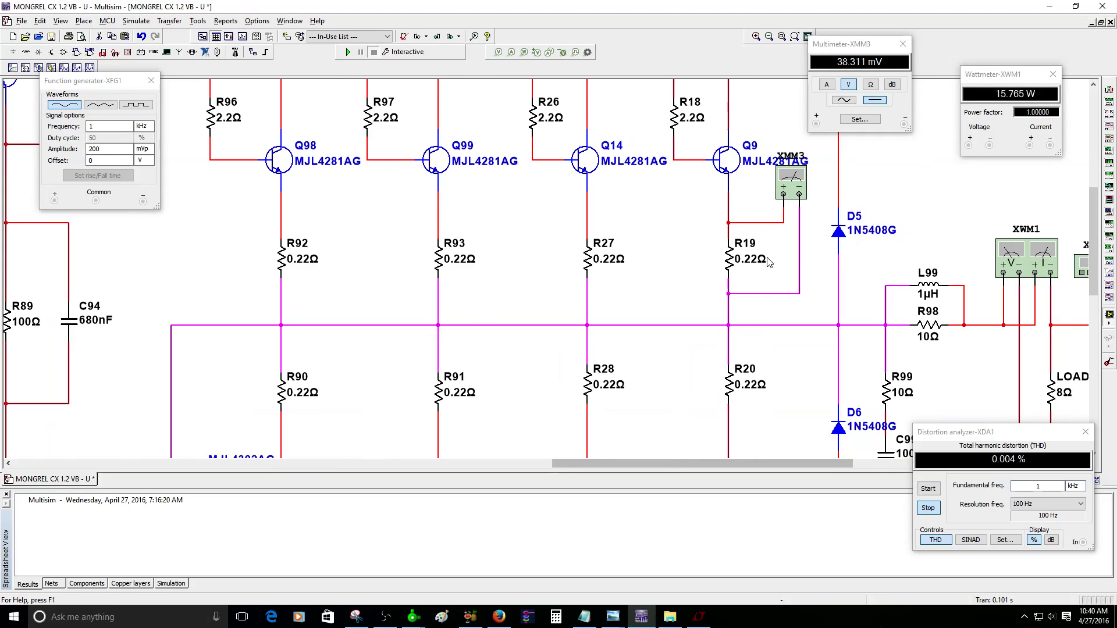
{"action": "scroll", "coordinate": [768, 263], "scroll_direction": "down", "scroll_amount": 2}
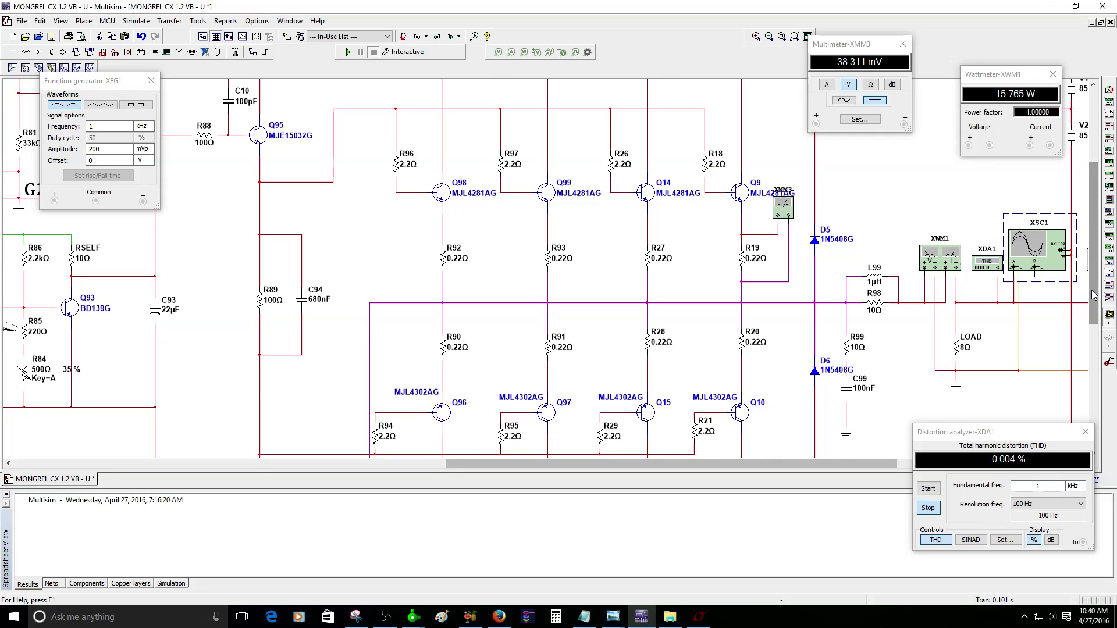
{"action": "left_click_drag", "start_coordinate": [1087, 285], "coordinate": [1090, 274]}
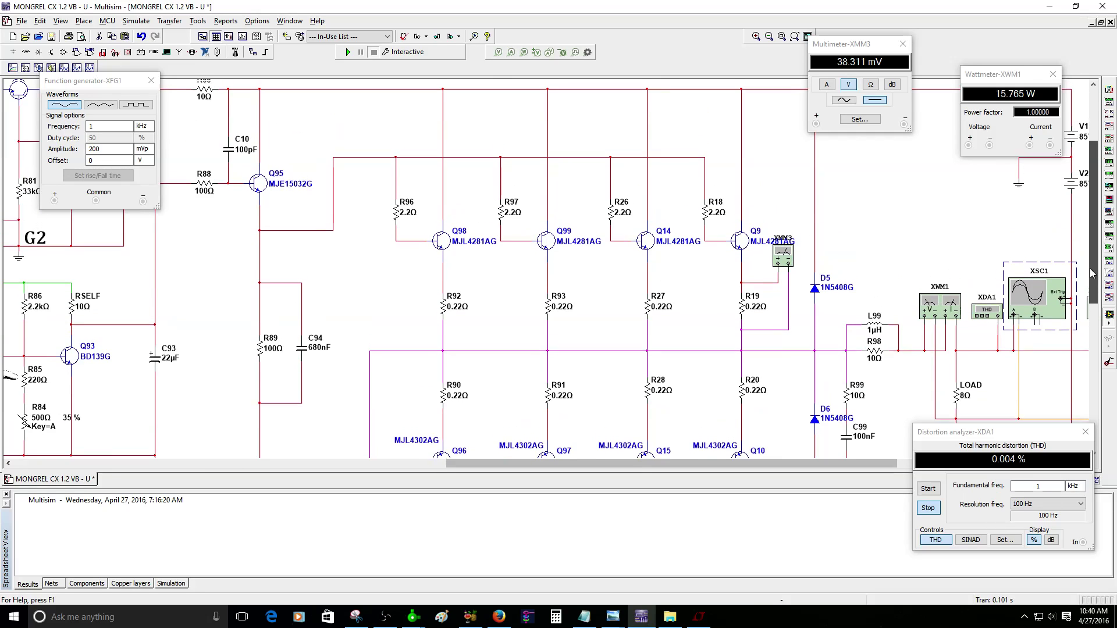
{"action": "left_click", "coordinate": [790, 276]}
{"action": "double_click", "coordinate": [790, 276]}
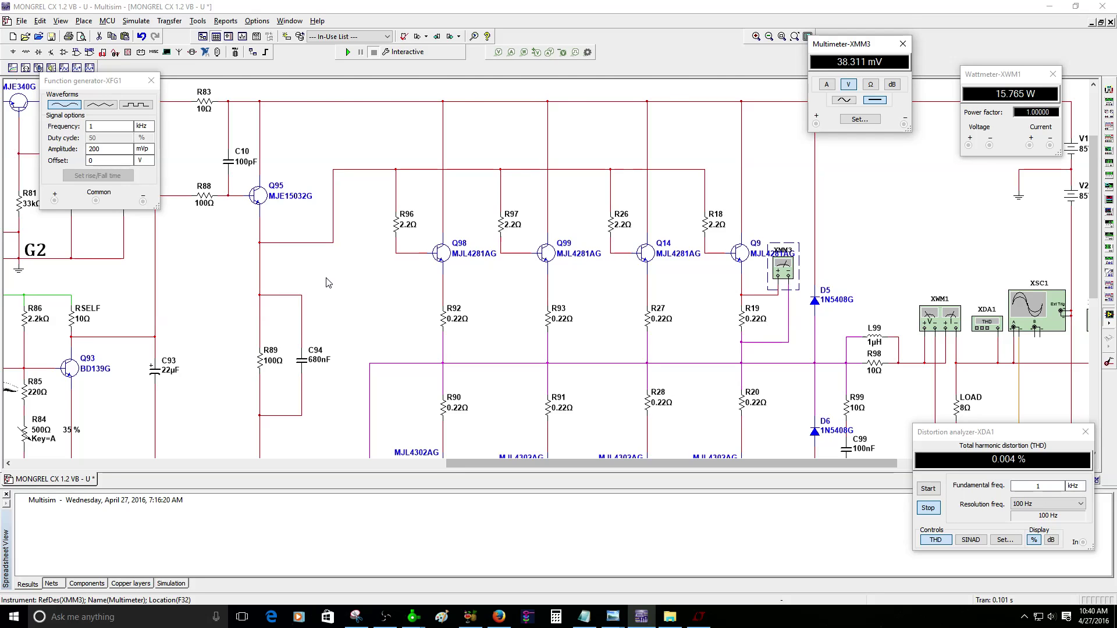
Examine the bias network around Q93, R85 and R84, and the function generator's frequency setting
{"action": "scroll", "coordinate": [307, 335], "scroll_direction": "down", "scroll_amount": 1}
{"action": "left_click_drag", "start_coordinate": [611, 463], "coordinate": [391, 456]}
{"action": "scroll", "coordinate": [496, 394], "scroll_direction": "up", "scroll_amount": 4}
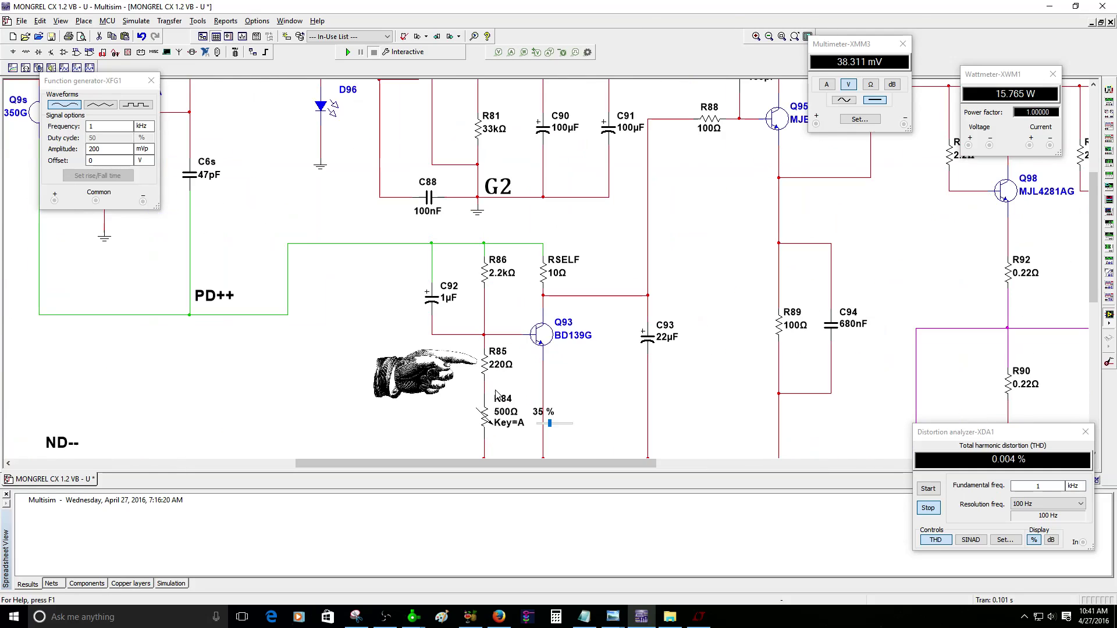
{"action": "scroll", "coordinate": [495, 394], "scroll_direction": "up", "scroll_amount": 3}
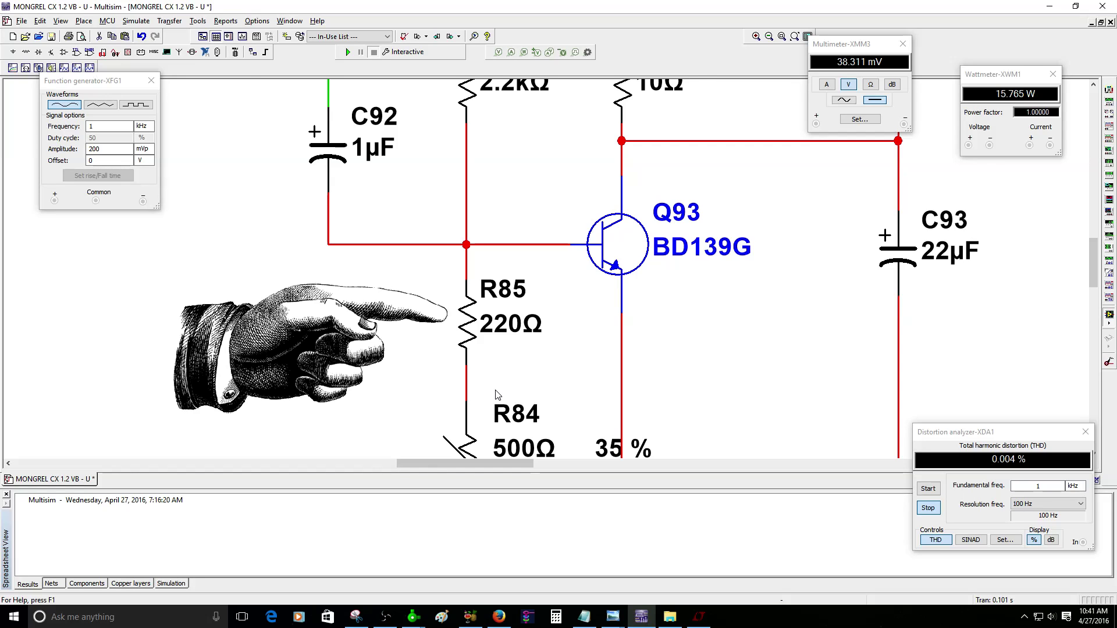
{"action": "scroll", "coordinate": [495, 394], "scroll_direction": "down", "scroll_amount": 6}
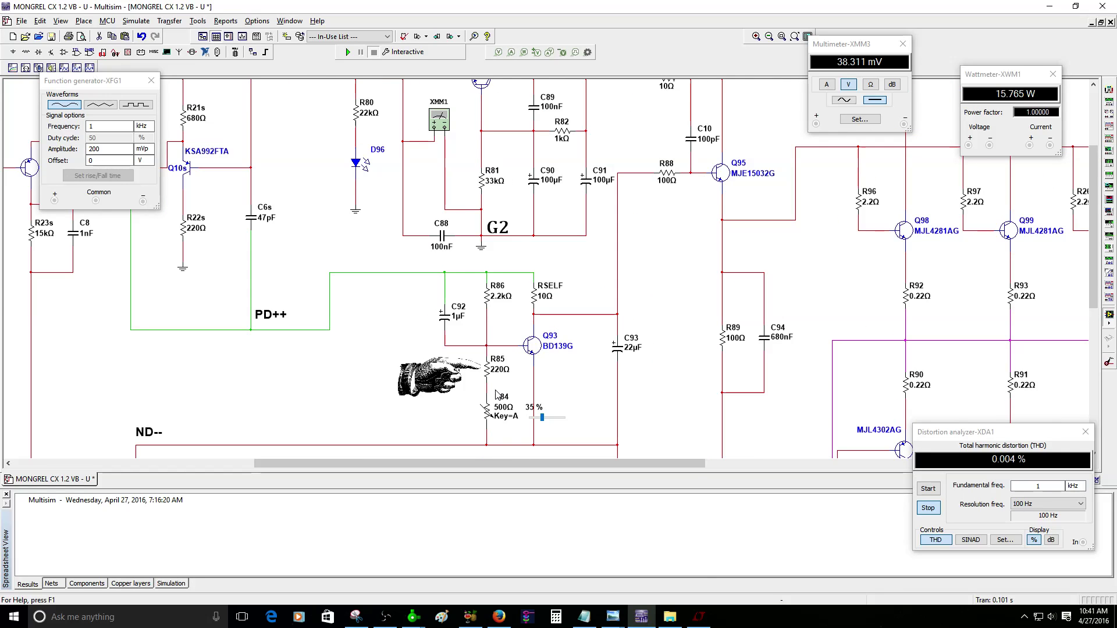
{"action": "scroll", "coordinate": [496, 396], "scroll_direction": "down", "scroll_amount": 4}
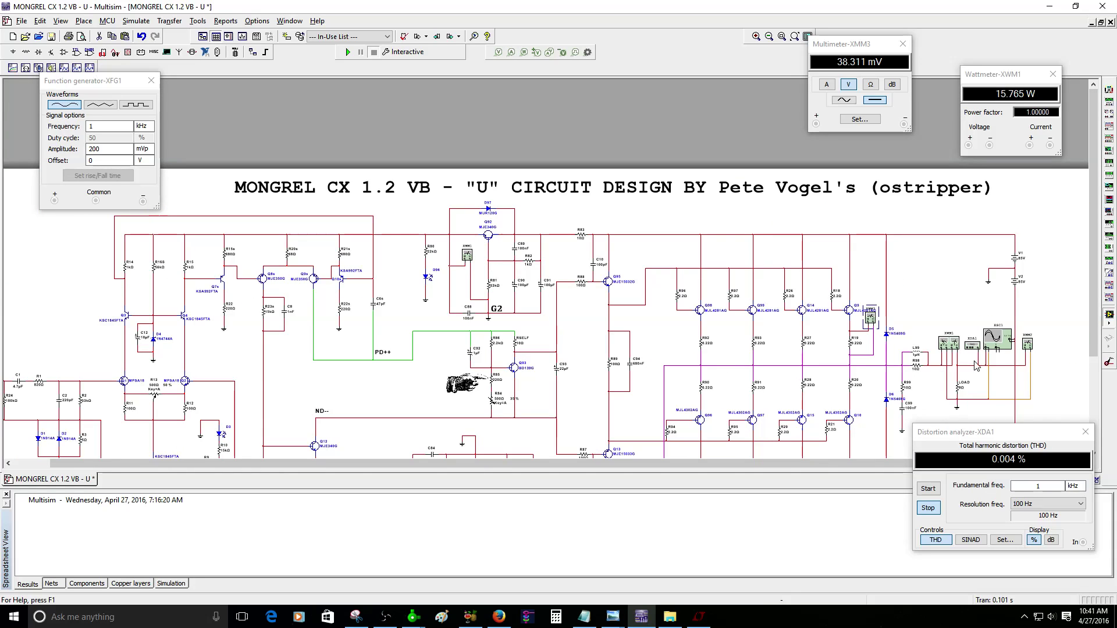
{"action": "left_click_drag", "start_coordinate": [1094, 338], "coordinate": [1108, 414]}
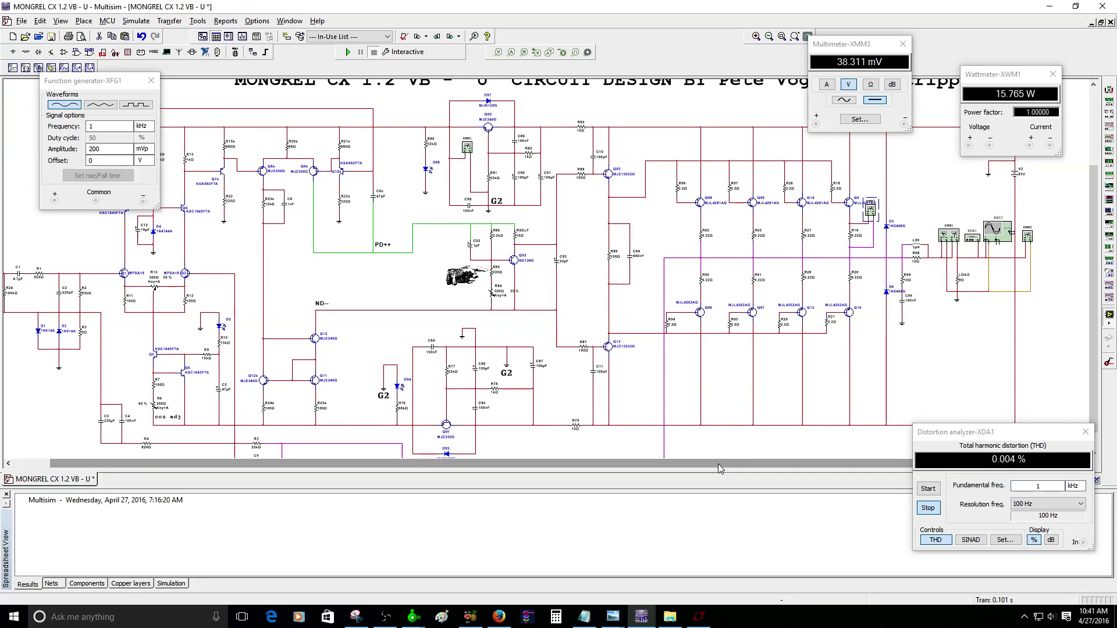
{"action": "left_click_drag", "start_coordinate": [718, 463], "coordinate": [658, 466]}
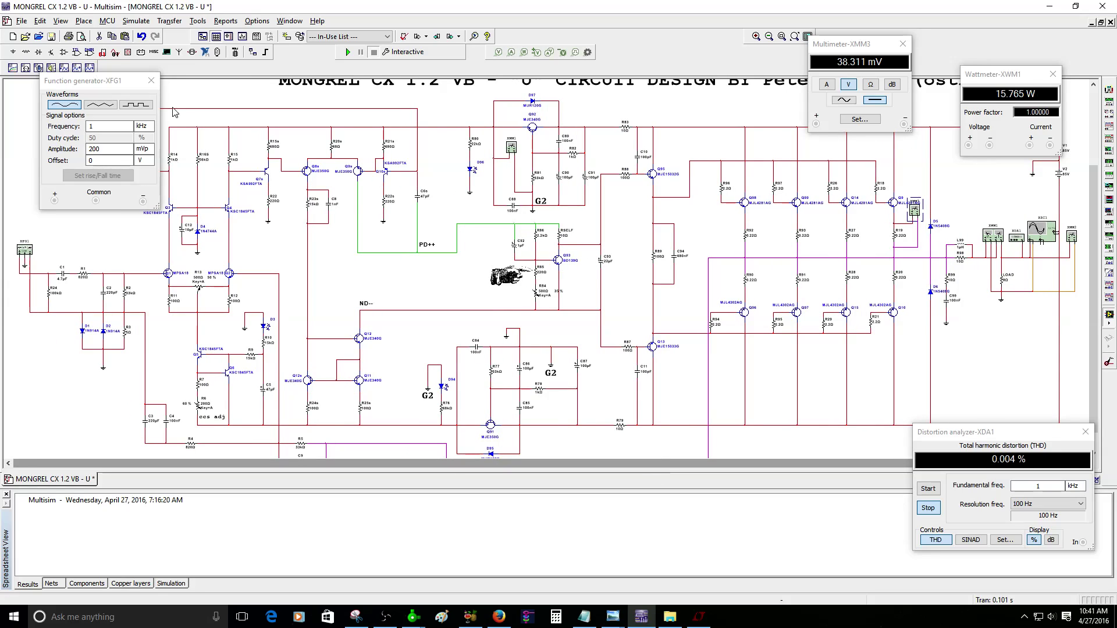
{"action": "left_click", "coordinate": [105, 126]}
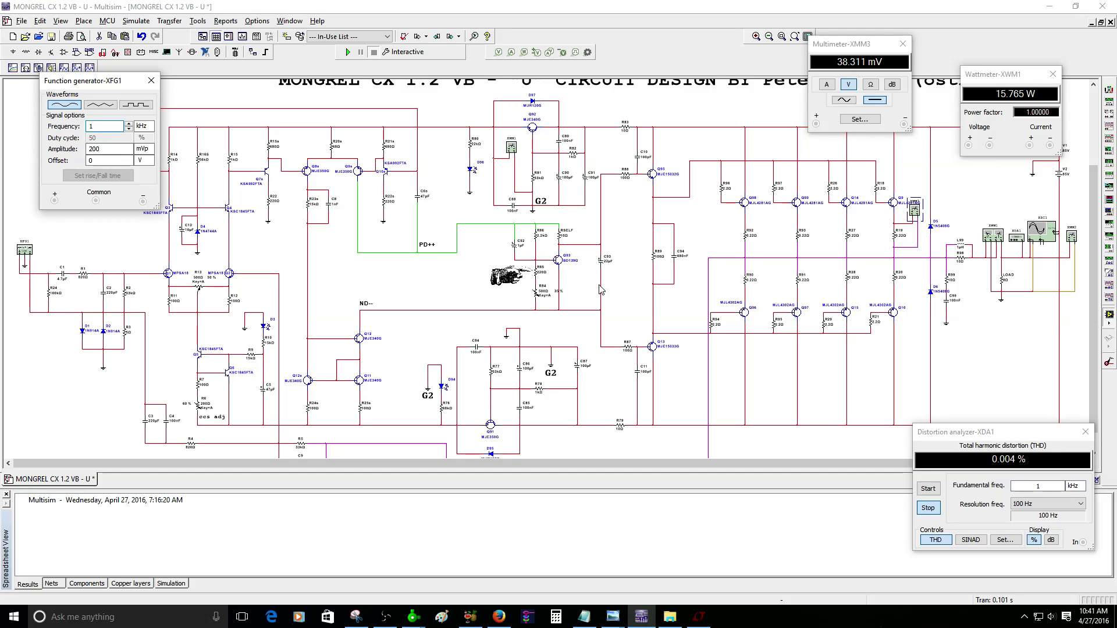
Open oscilloscope XSC1, enlarge its window and place it between the function generator and the multimeter
{"action": "left_click_drag", "start_coordinate": [651, 463], "coordinate": [718, 463]}
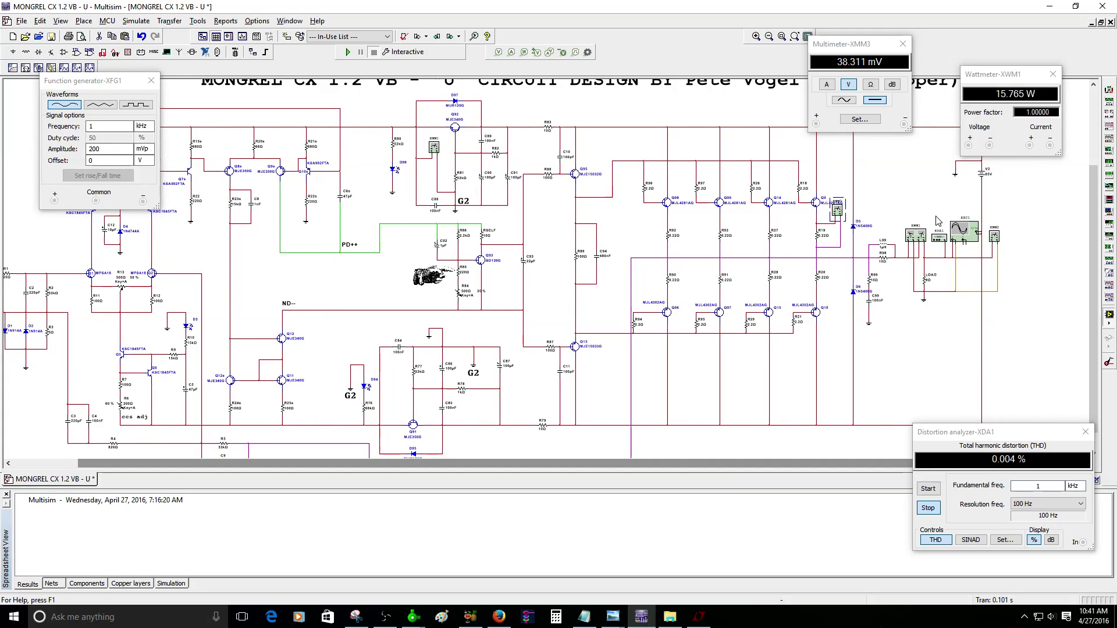
{"action": "double_click", "coordinate": [977, 230]}
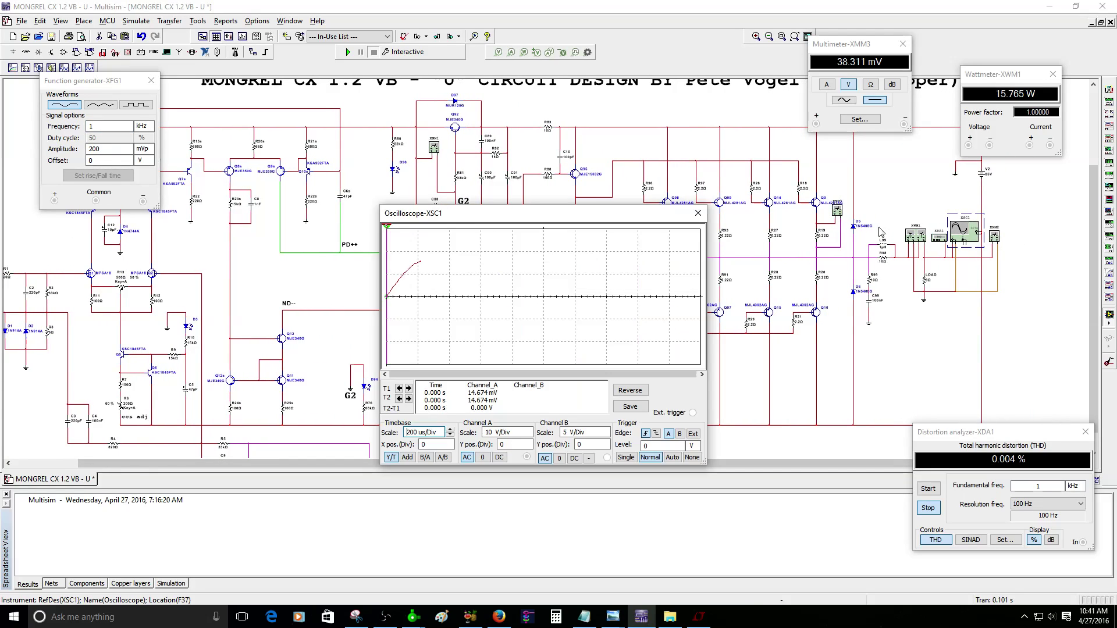
{"action": "left_click_drag", "start_coordinate": [608, 221], "coordinate": [703, 73]}
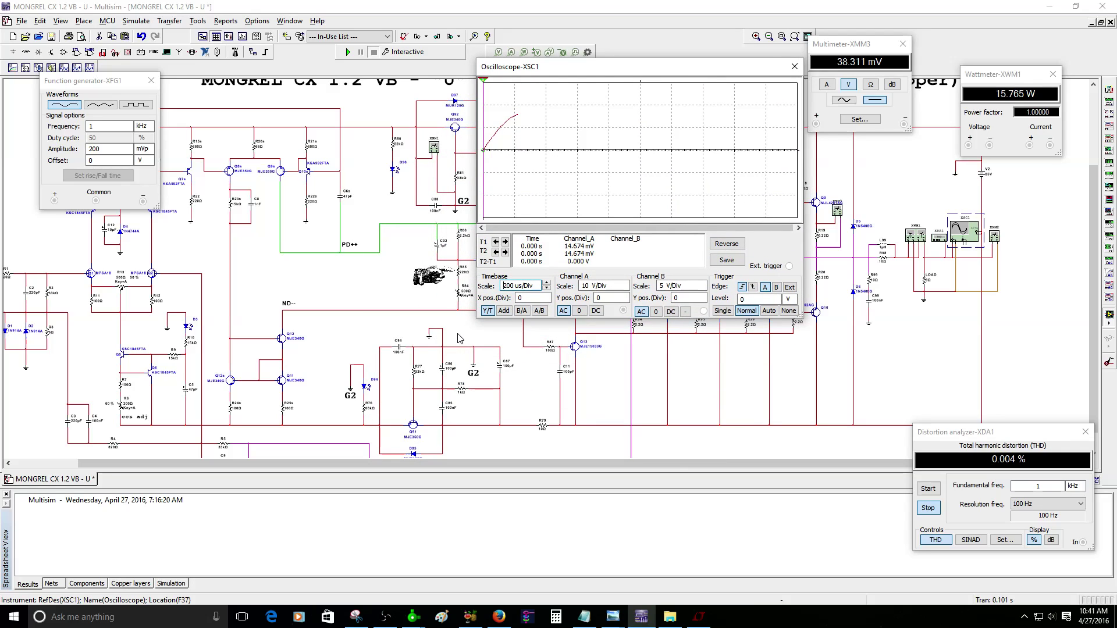
{"action": "left_click_drag", "start_coordinate": [477, 319], "coordinate": [173, 516]}
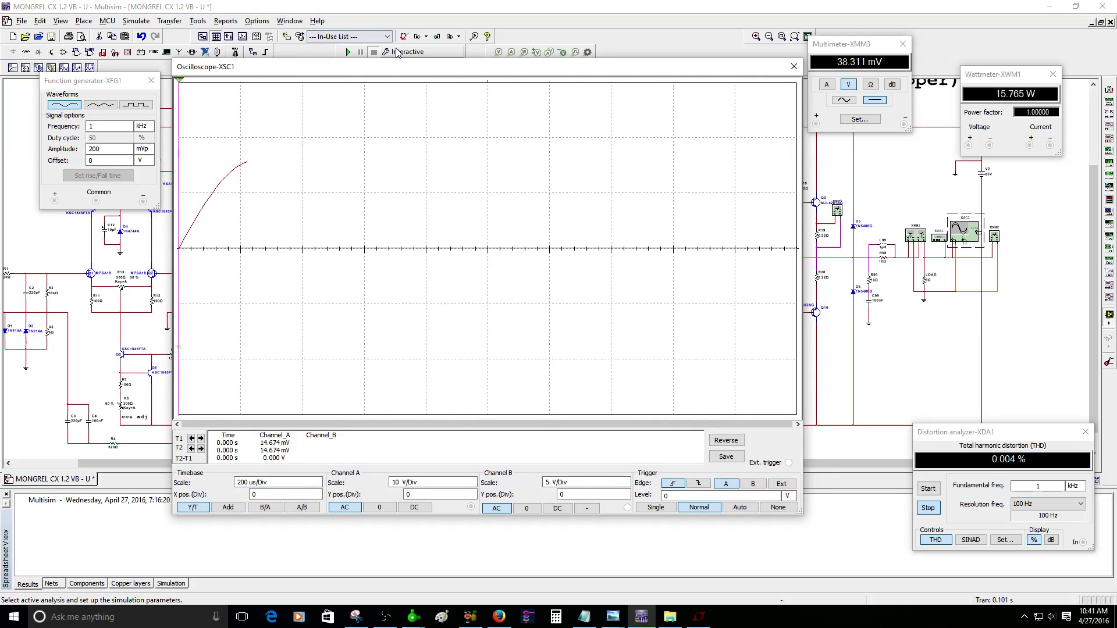
{"action": "mouse_move", "coordinate": [417, 71]}
{"action": "left_mouse_down"}
{"action": "mouse_move", "coordinate": [428, 96]}
{"action": "mouse_move", "coordinate": [432, 82]}
{"action": "left_mouse_up"}
Run the simulation with the 1 kHz sine input to check the output waveform and distortion, and stop it
{"action": "left_click", "coordinate": [347, 53]}
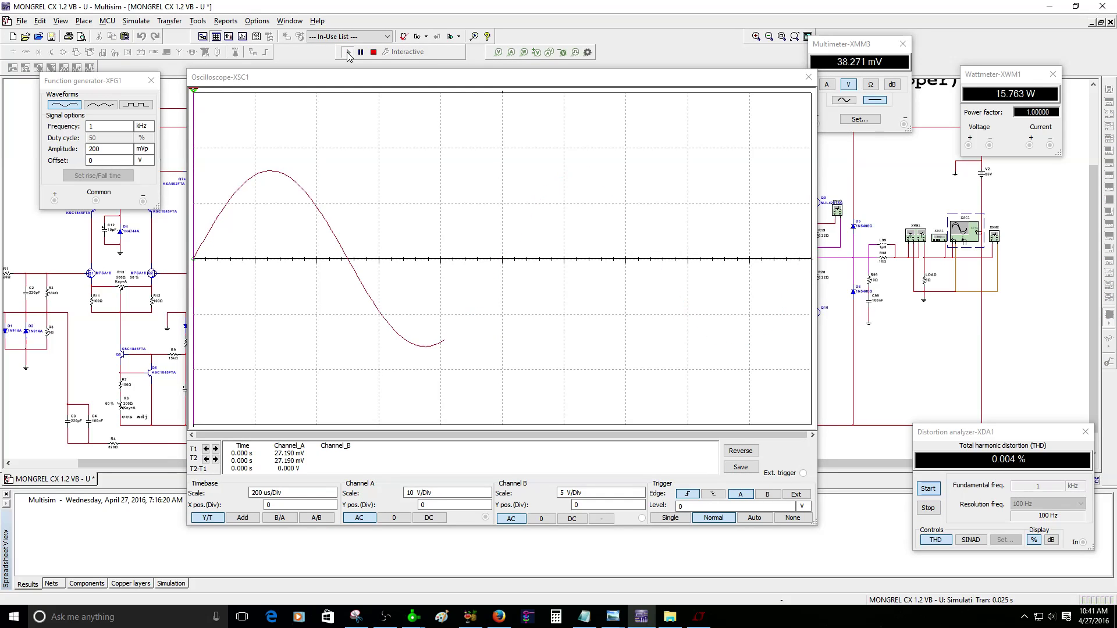
{"action": "left_click", "coordinate": [1029, 434]}
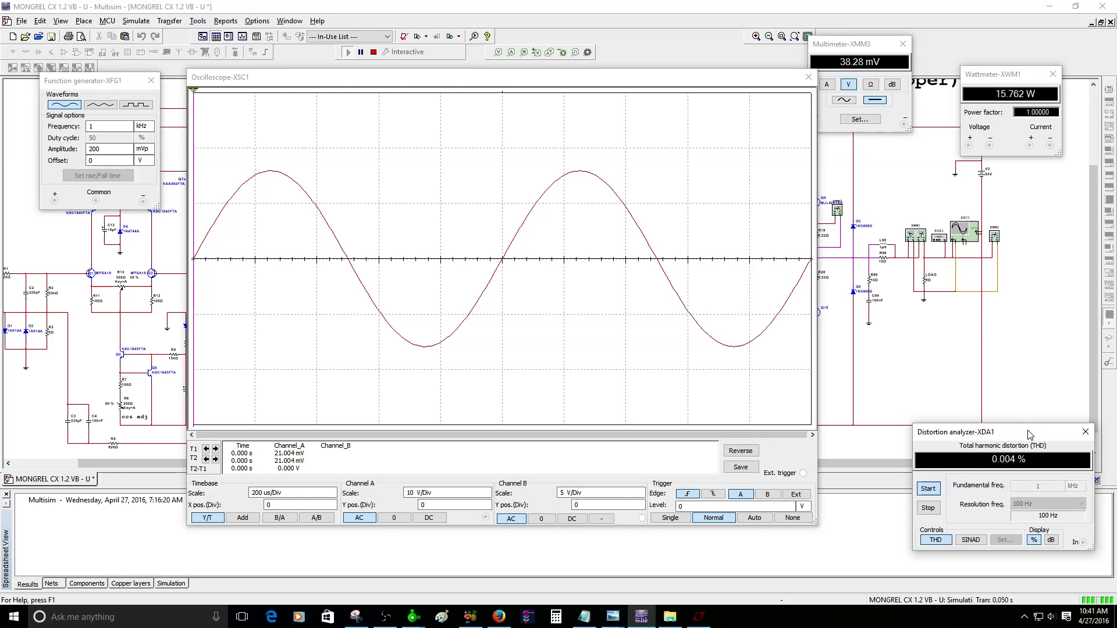
{"action": "left_click", "coordinate": [372, 53]}
Set the function generator's frequency and the distortion analyzer's fundamental frequency to 20 kHz, and run the simulation
{"action": "left_click", "coordinate": [91, 126]}
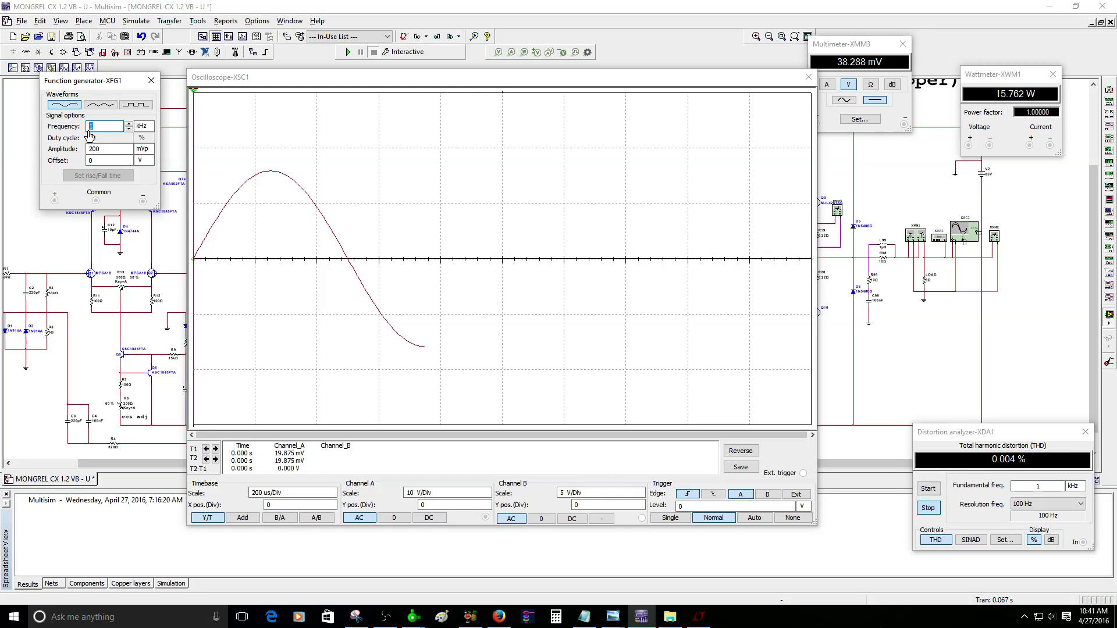
{"action": "type", "text": "20"}
{"action": "left_click", "coordinate": [1032, 487]}
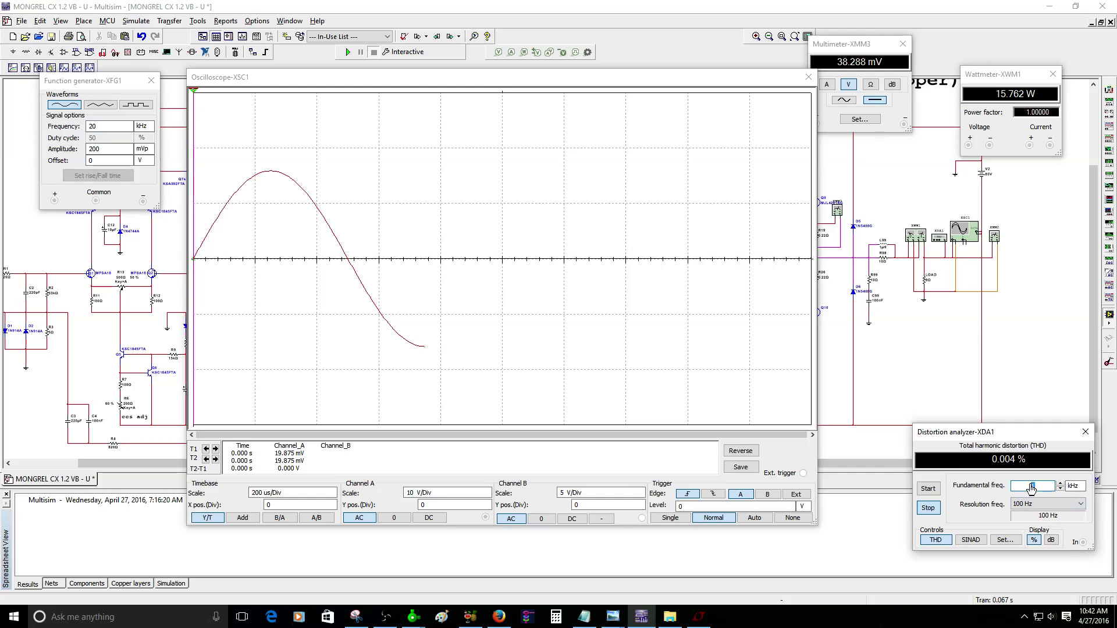
{"action": "type", "text": "20"}
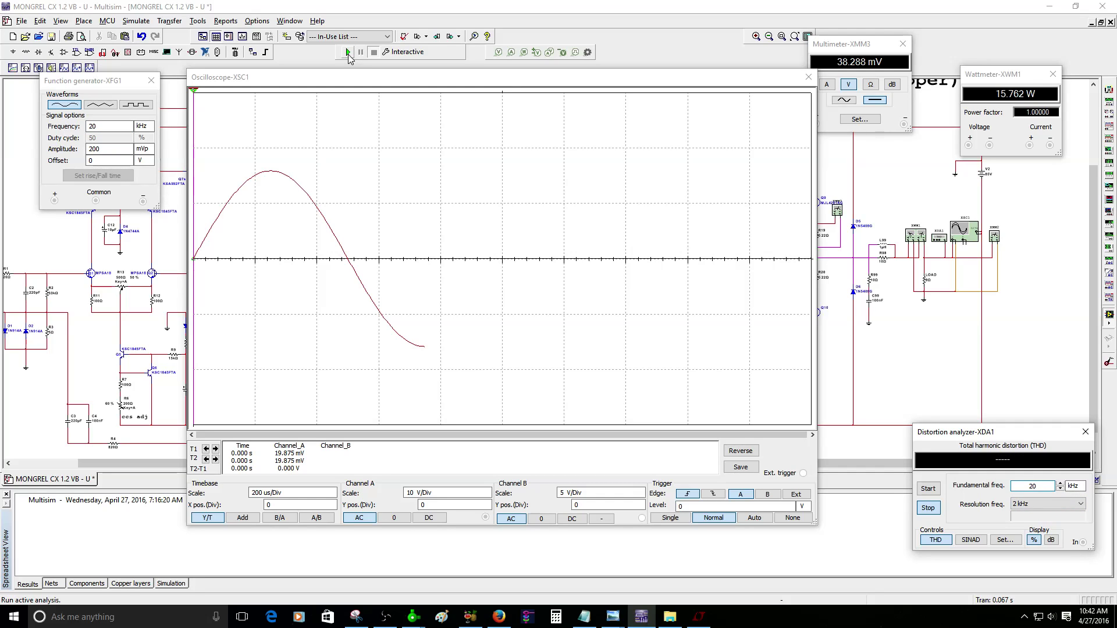
{"action": "left_click", "coordinate": [348, 51]}
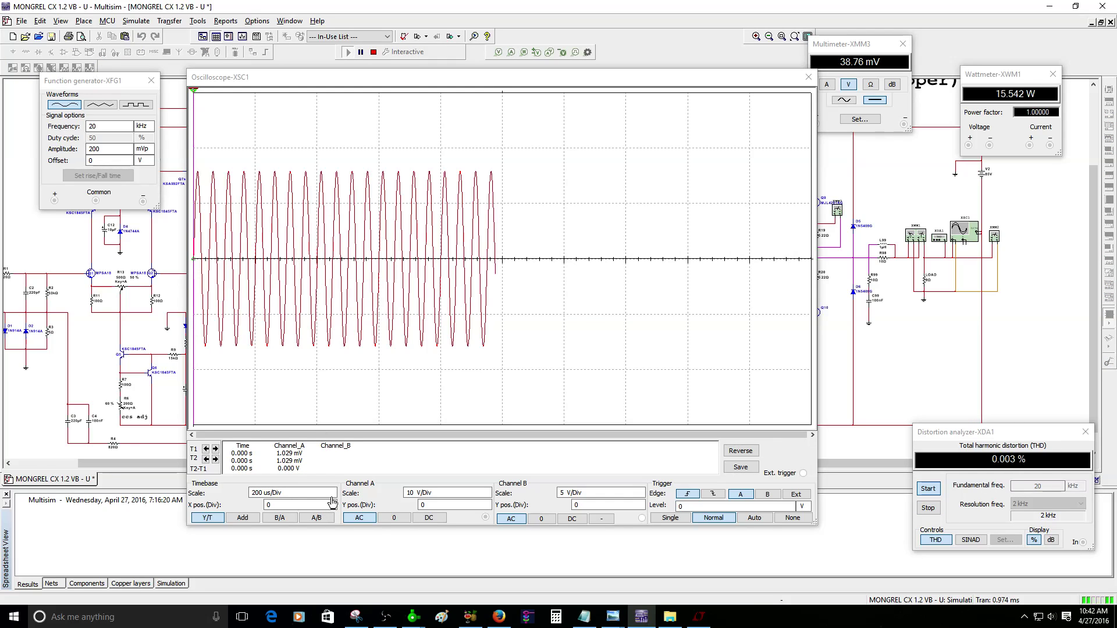
Set the oscilloscope's timebase to 10 us/Div and change the function generator's waveform to square
{"action": "left_click", "coordinate": [330, 498]}
{"action": "left_click", "coordinate": [331, 498]}
{"action": "left_click", "coordinate": [332, 499]}
{"action": "left_click", "coordinate": [332, 499]}
{"action": "left_click", "coordinate": [331, 498]}
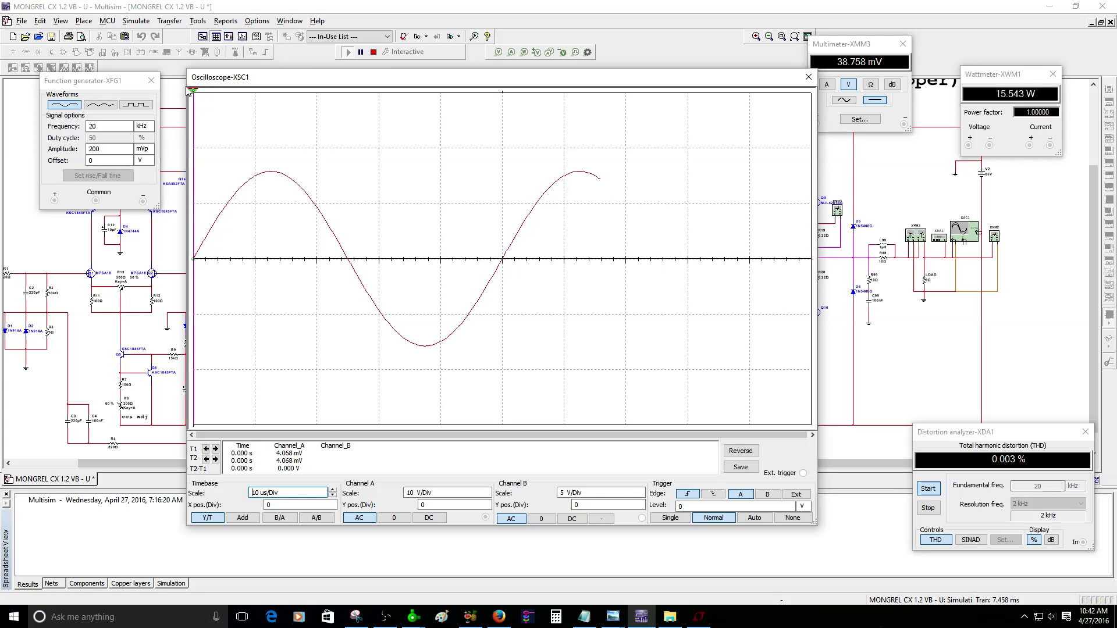
{"action": "left_click", "coordinate": [145, 111]}
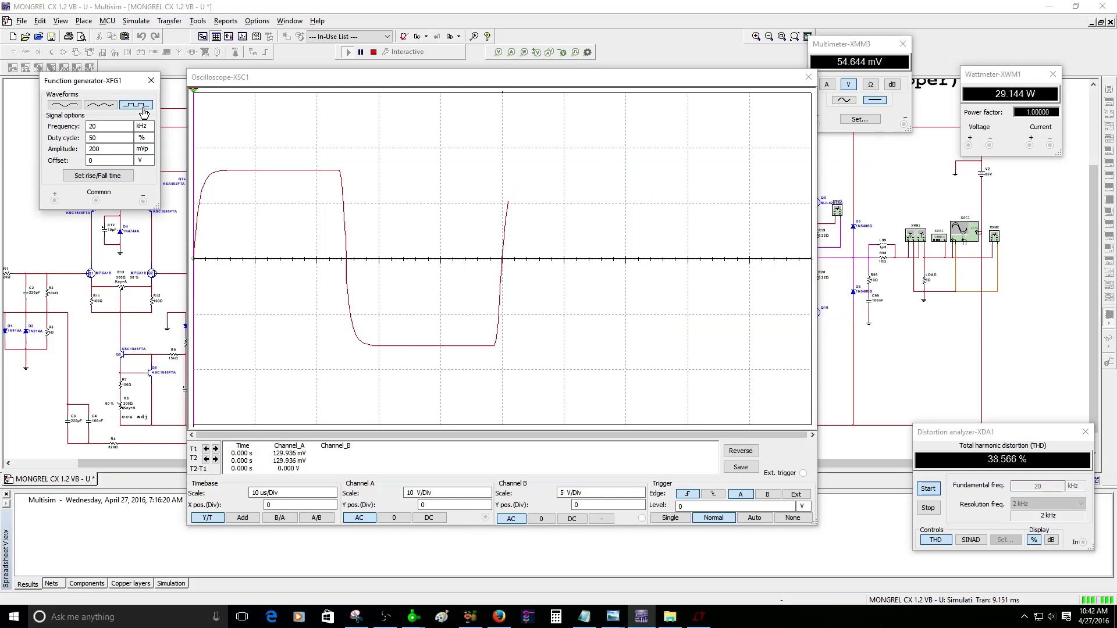
Stop the simulation and switch the function generator back to a sine wave
{"action": "left_click", "coordinate": [374, 52]}
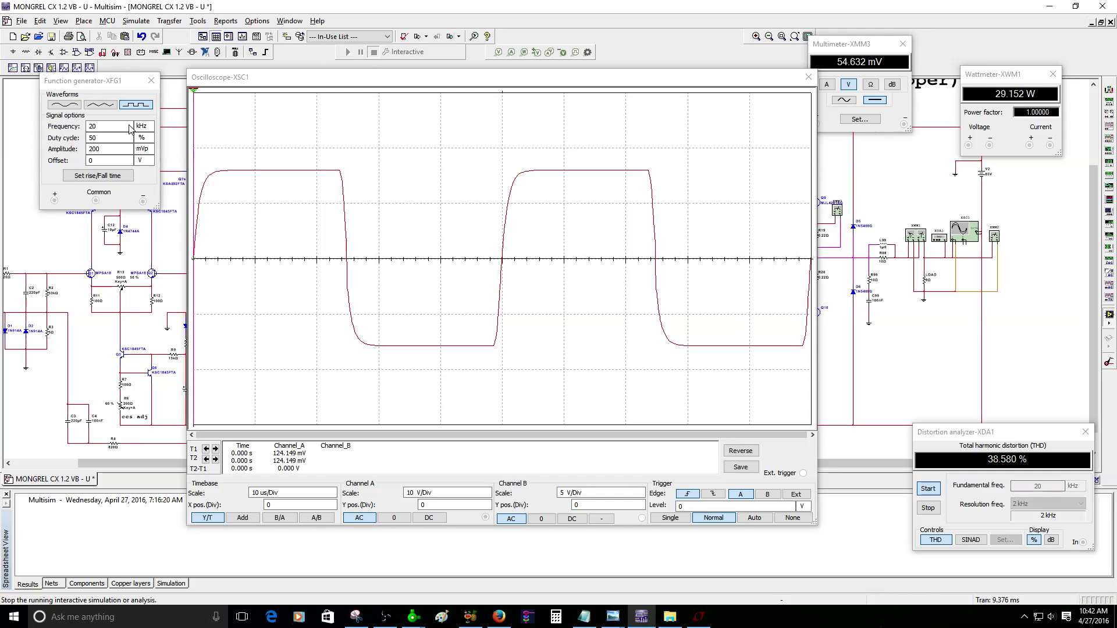
{"action": "left_click", "coordinate": [64, 105]}
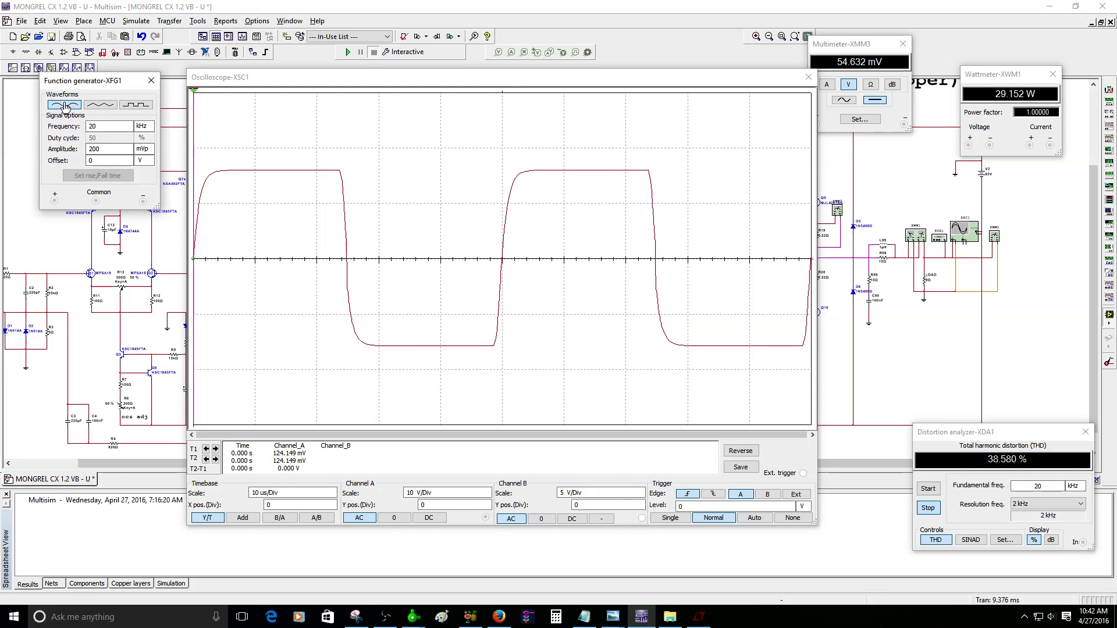
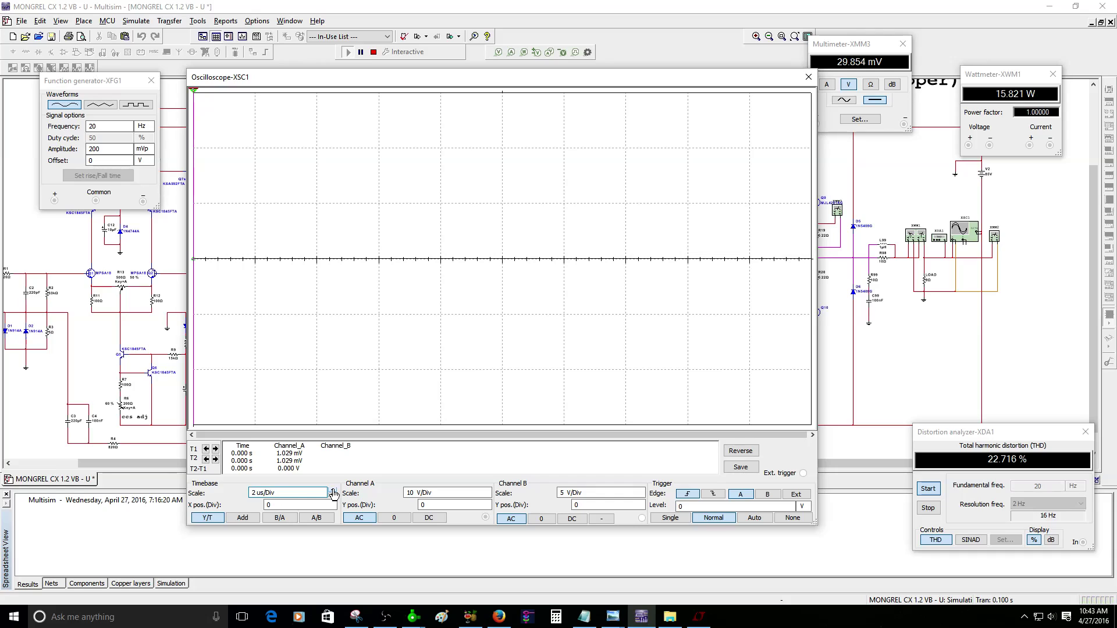
Set the oscilloscope's timebase to 10 ms/Div to check the 20 Hz output waveform and distortion, and stop the simulation
{"action": "left_click", "coordinate": [334, 492]}
{"action": "left_click", "coordinate": [333, 492]}
{"action": "left_click", "coordinate": [333, 492]}
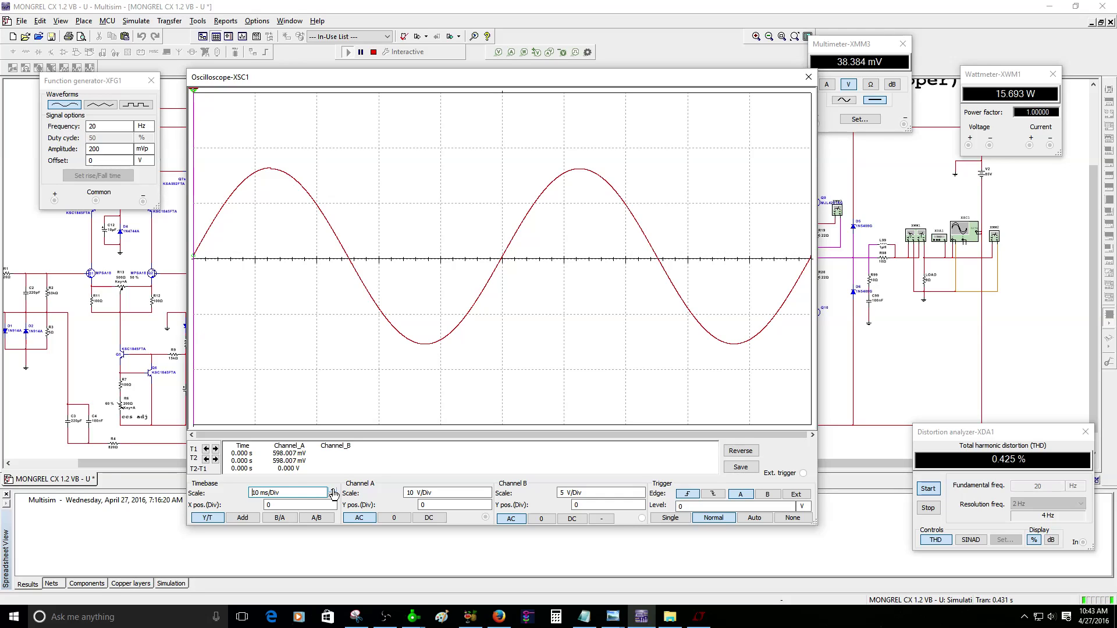
{"action": "left_click", "coordinate": [374, 52]}
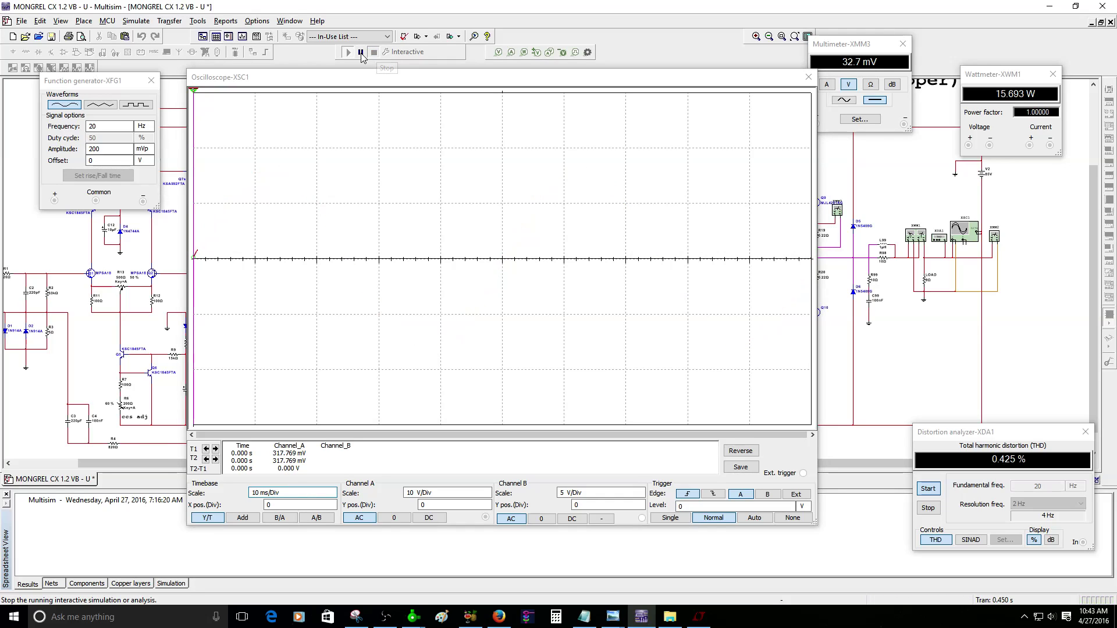
Set the function generator's amplitude to 300 mVp, run the simulation at 20 Hz to check the output, and stop it
{"action": "left_click_drag", "start_coordinate": [102, 148], "coordinate": [83, 154]}
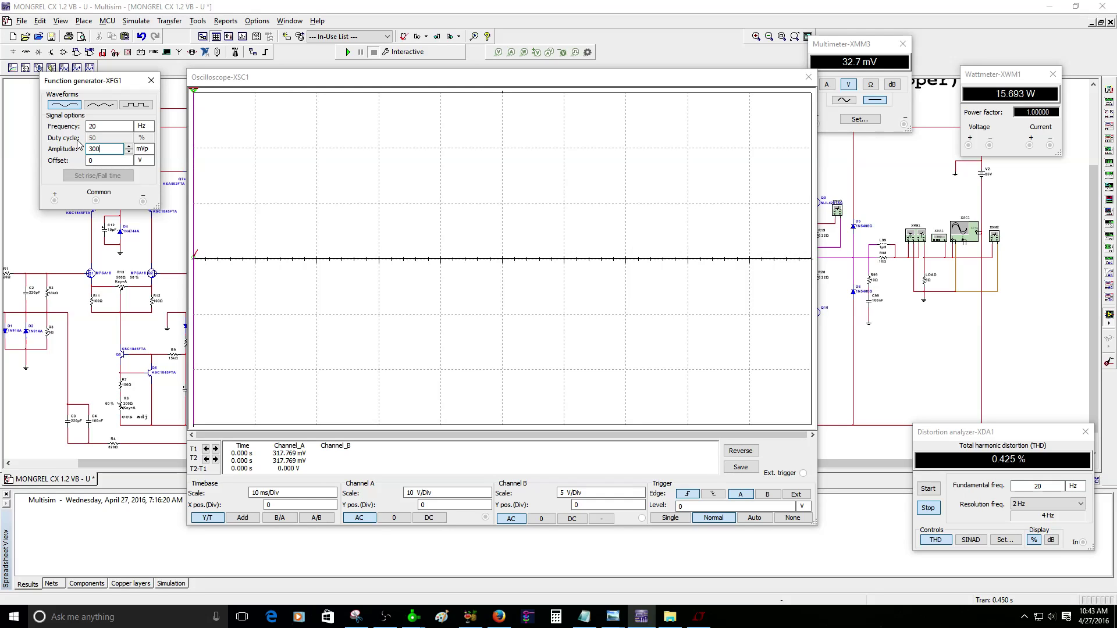
{"action": "left_click", "coordinate": [349, 53]}
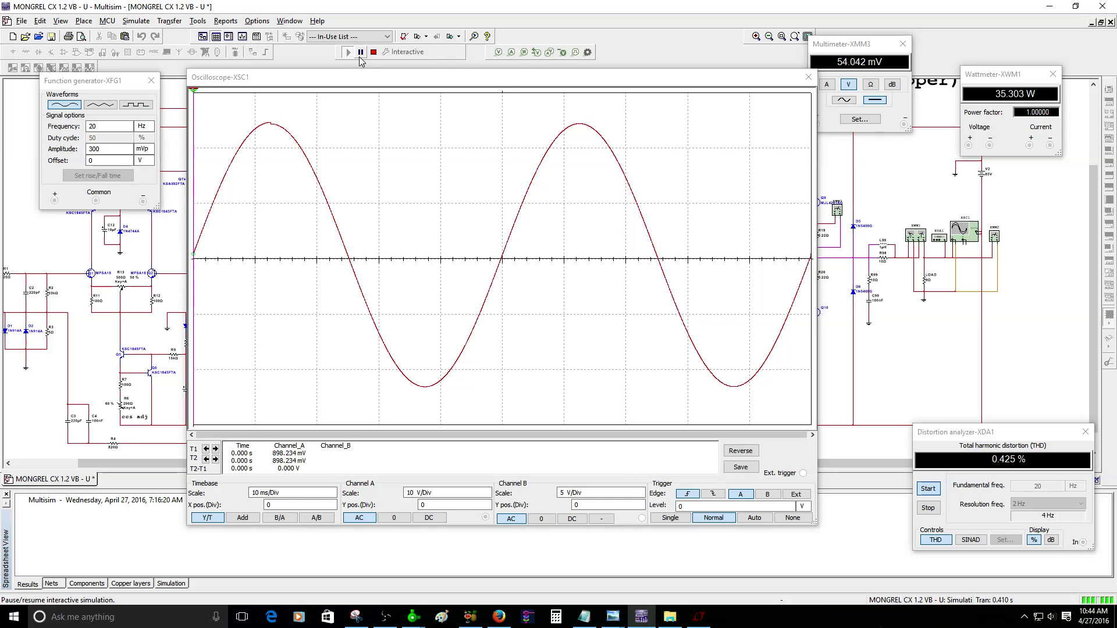
{"action": "left_click", "coordinate": [372, 54]}
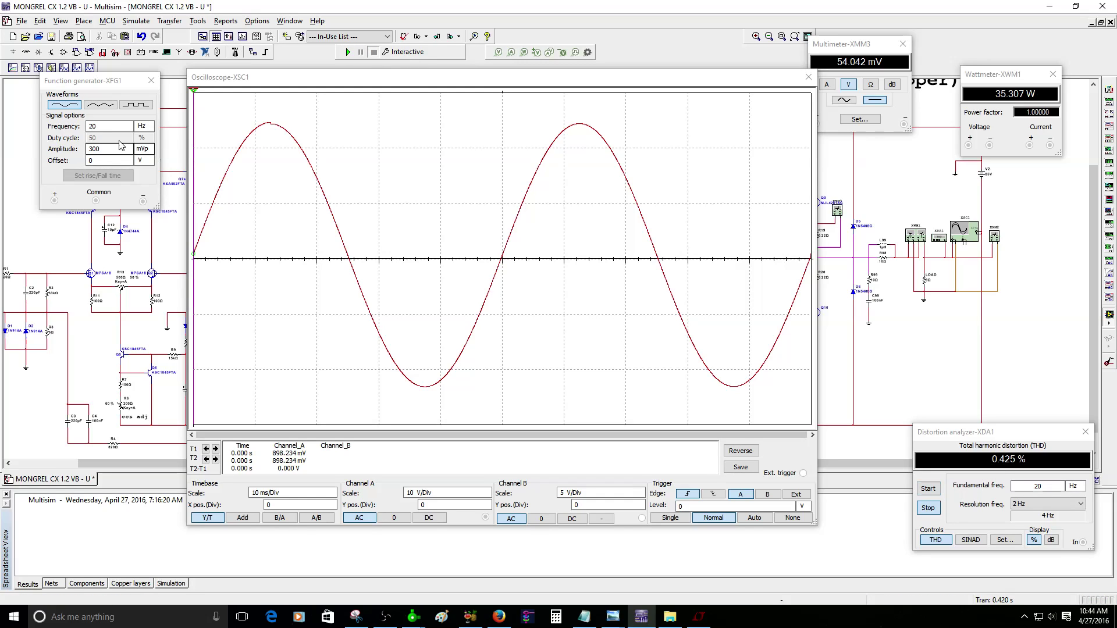
Set the function generator to 1 kHz and 850 mVp, and the distortion analyzer's fundamental frequency to 1 kHz
{"action": "double_click", "coordinate": [89, 127]}
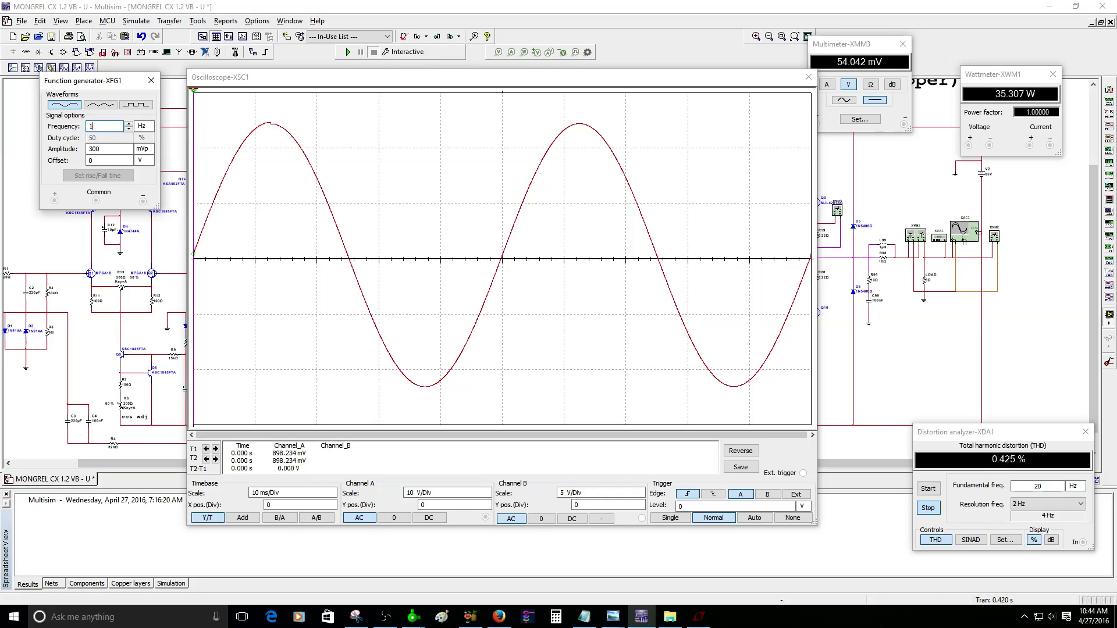
{"action": "type", "text": "1"}
{"action": "left_click", "coordinate": [151, 127]}
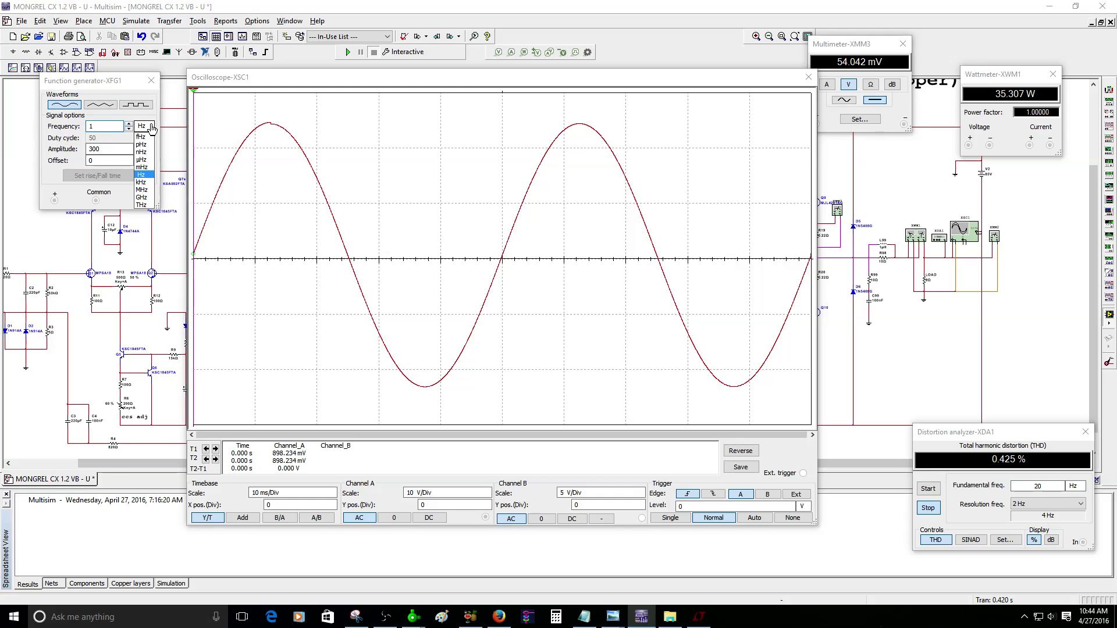
{"action": "left_click", "coordinate": [147, 182]}
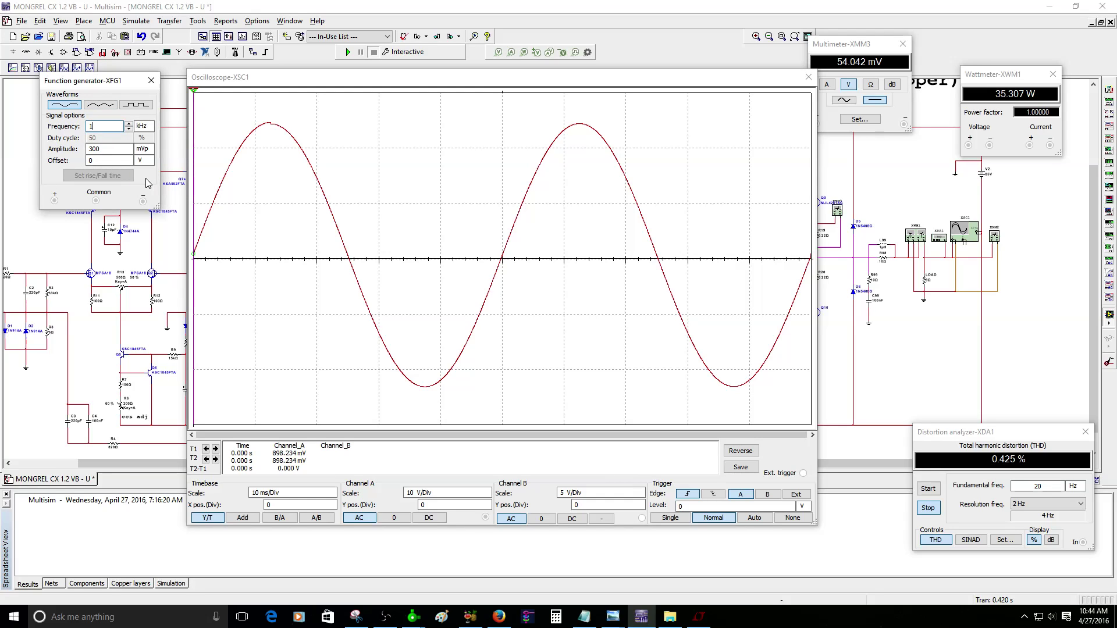
{"action": "double_click", "coordinate": [1064, 485]}
{"action": "type", "text": "1"}
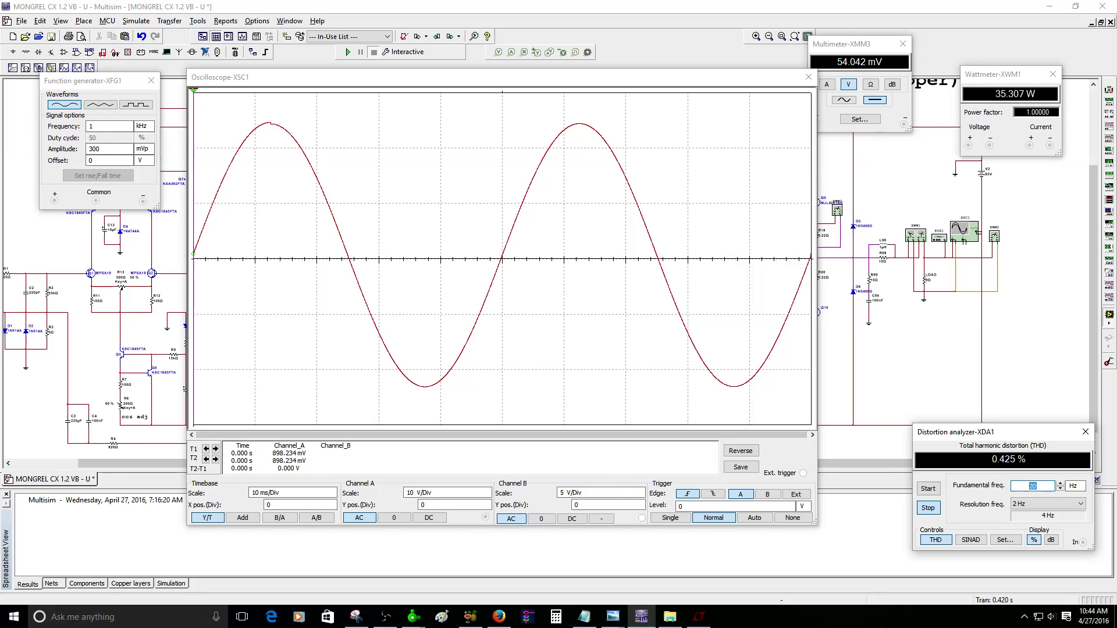
{"action": "left_click", "coordinate": [1077, 490]}
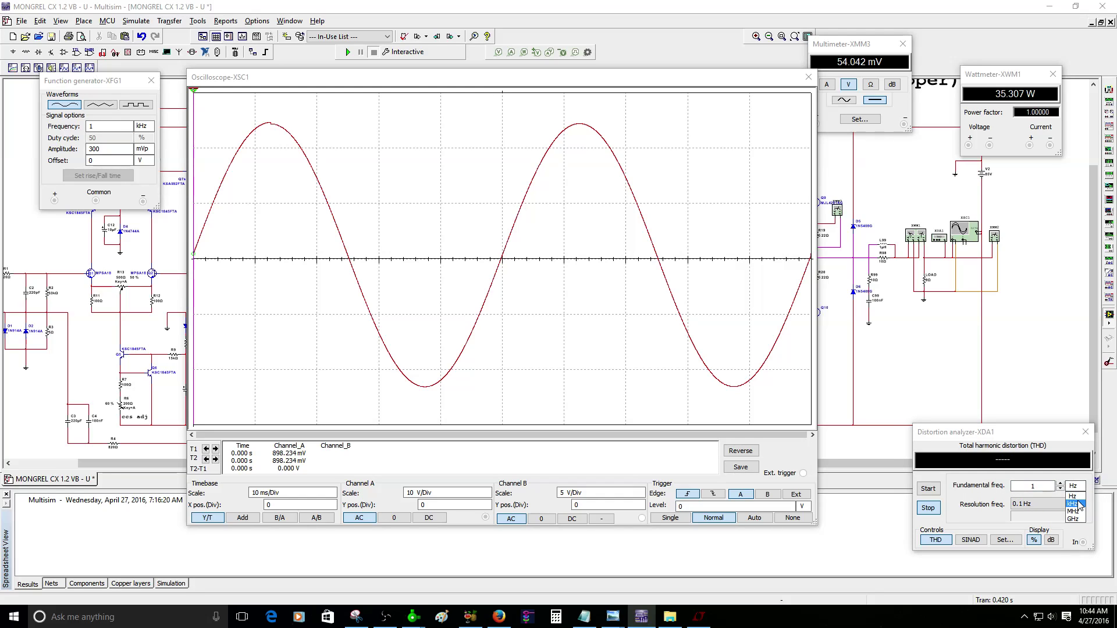
{"action": "left_click", "coordinate": [1073, 511]}
{"action": "double_click", "coordinate": [99, 149]}
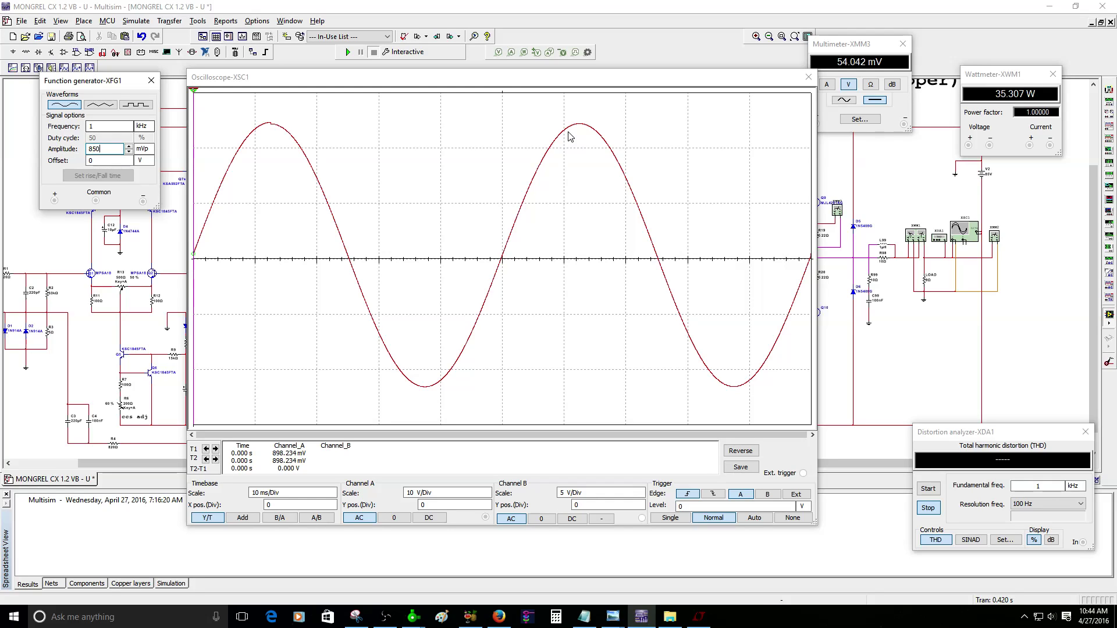
Close multimeter XMM3 and move wattmeter XWM1 closer to the oscilloscope
{"action": "left_click_drag", "start_coordinate": [861, 49], "coordinate": [896, 80]}
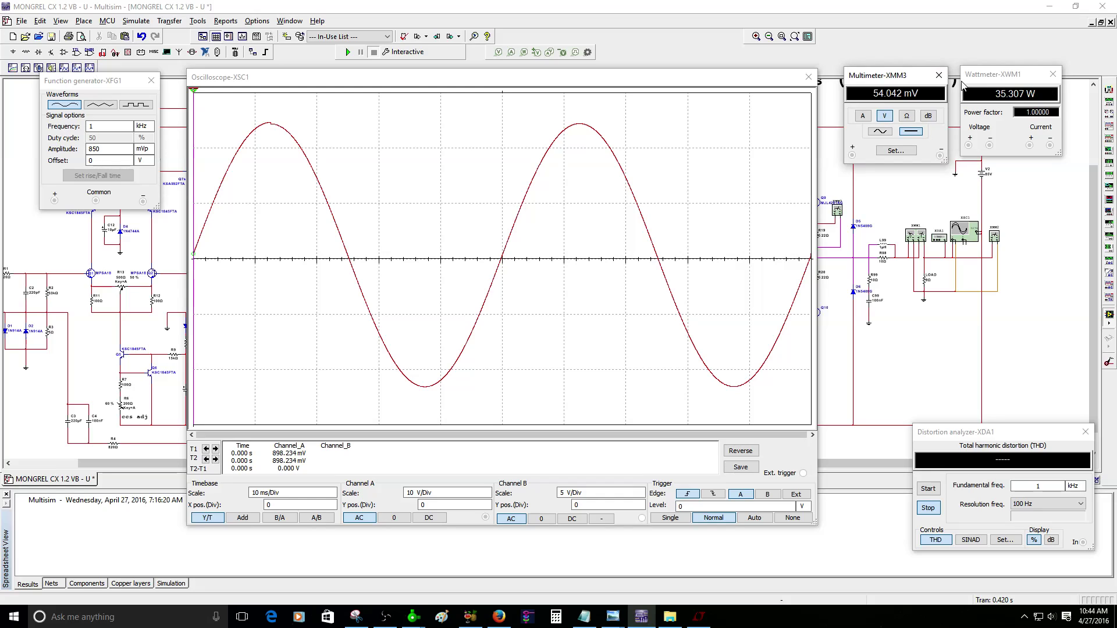
{"action": "left_click", "coordinate": [938, 75]}
{"action": "left_click_drag", "start_coordinate": [995, 85], "coordinate": [916, 67]}
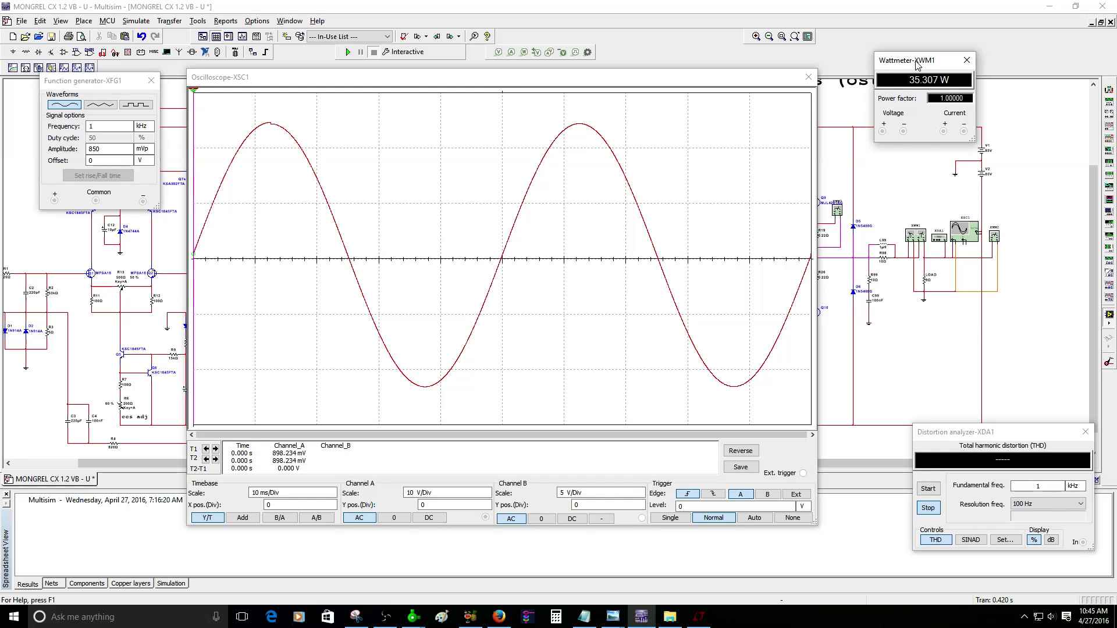
Run the simulation and shorten the oscilloscope's timebase to 50 us/Div
{"action": "left_click", "coordinate": [345, 52]}
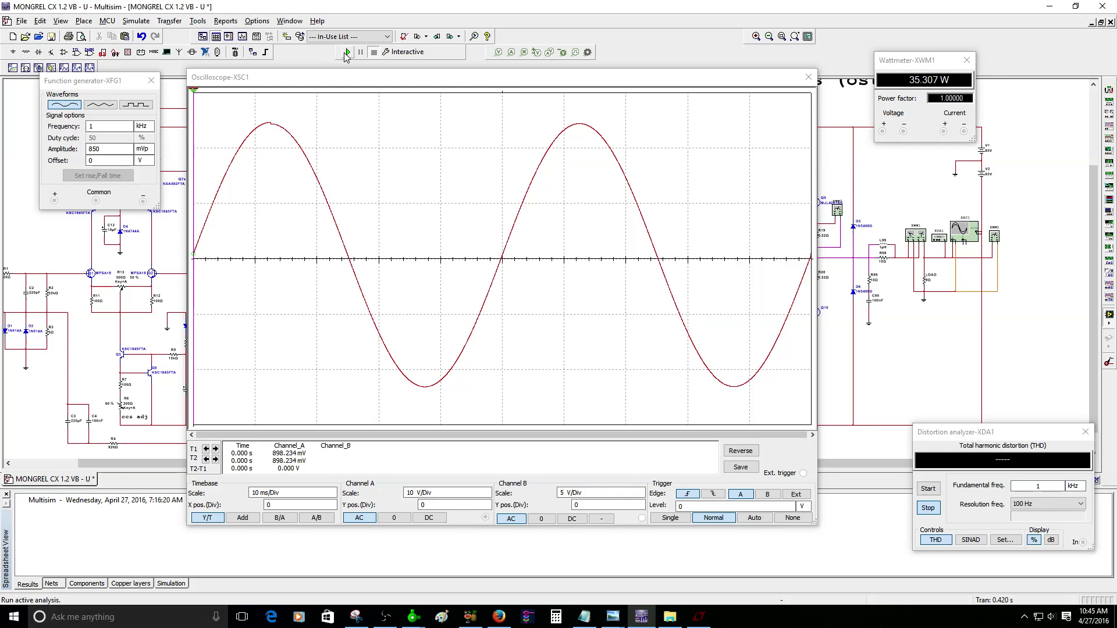
{"action": "left_click", "coordinate": [333, 496]}
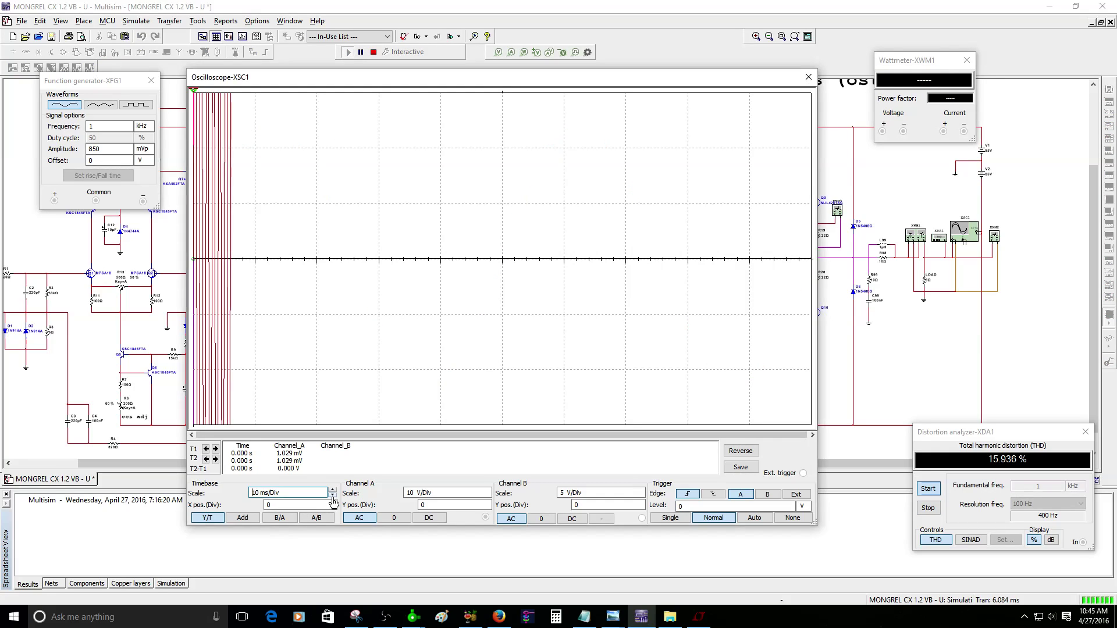
{"action": "left_click", "coordinate": [332, 496]}
{"action": "left_click", "coordinate": [332, 497]}
{"action": "left_click", "coordinate": [332, 496]}
{"action": "left_click", "coordinate": [332, 496]}
{"action": "left_click", "coordinate": [332, 496]}
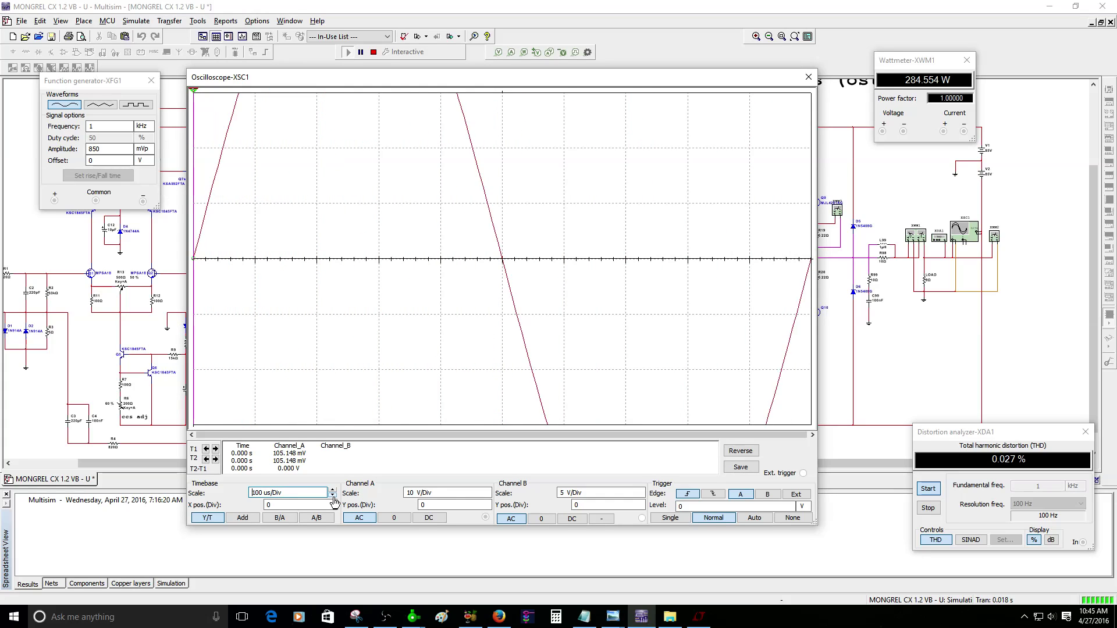
{"action": "left_click", "coordinate": [332, 497]}
Set the oscilloscope's channel A scale to 50 V/Div and its timebase to 500 us/Div
{"action": "left_click", "coordinate": [487, 490]}
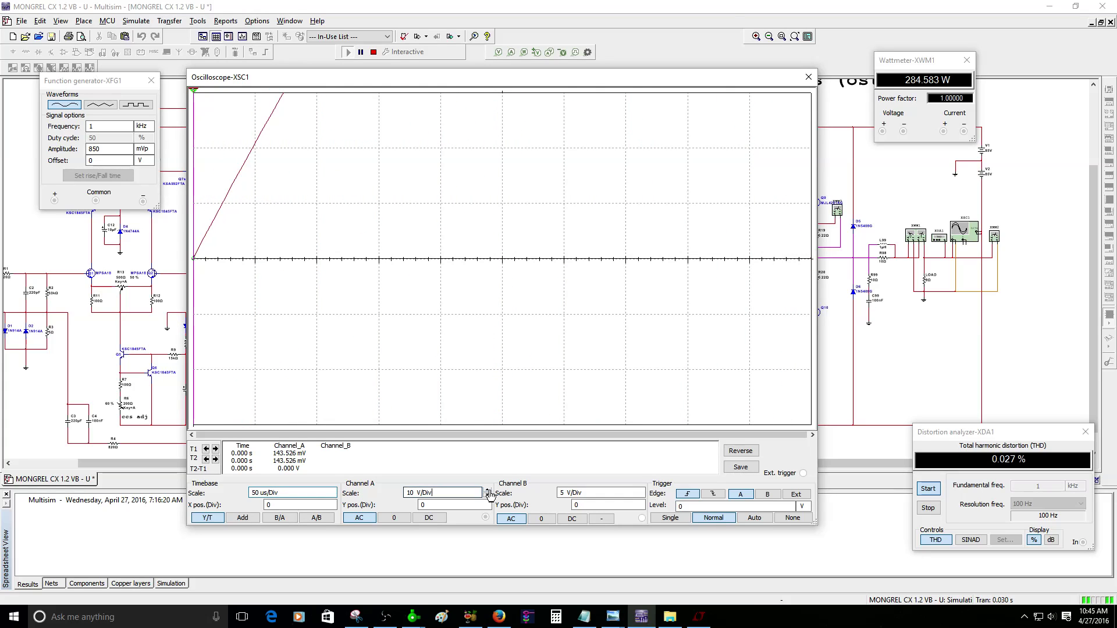
{"action": "left_click", "coordinate": [487, 490]}
{"action": "left_click", "coordinate": [332, 496]}
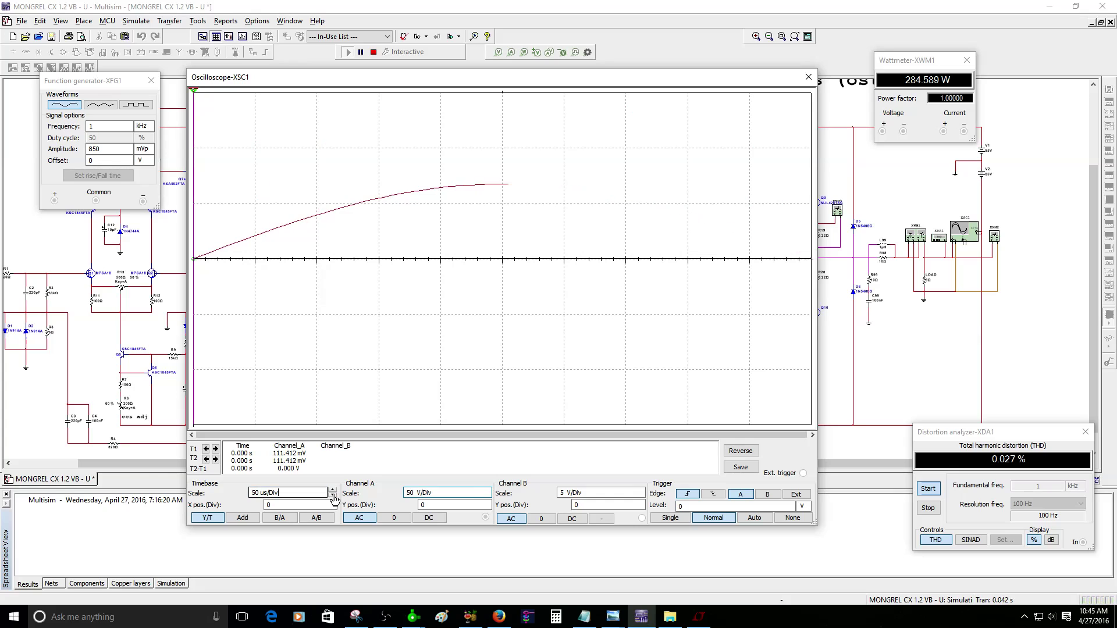
{"action": "left_click", "coordinate": [332, 491]}
{"action": "left_click", "coordinate": [333, 492]}
{"action": "left_click", "coordinate": [334, 491]}
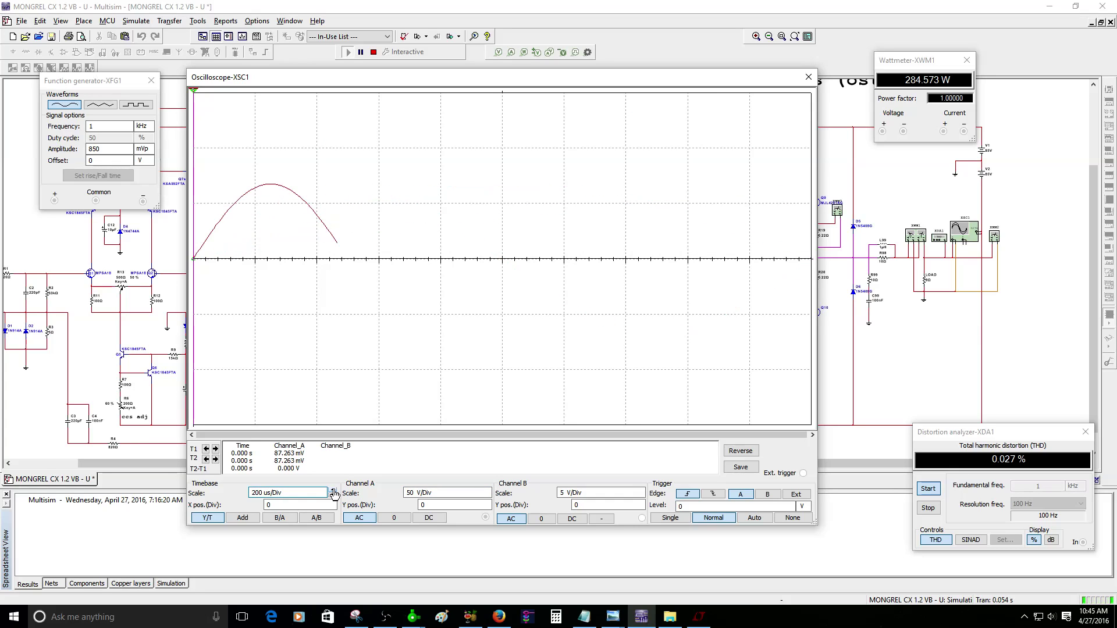
{"action": "left_click", "coordinate": [333, 492]}
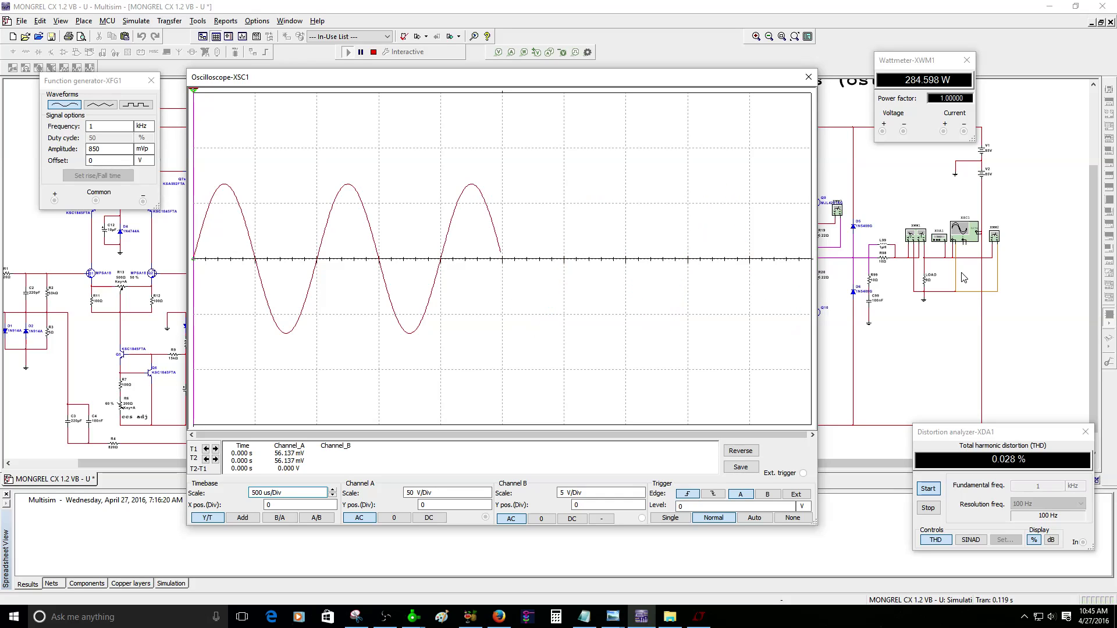
Enlarge the oscilloscope window and rearrange it and the wattmeter to check the 8 ohm load and the supplies V1 and V2 on the schematic
{"action": "scroll", "coordinate": [963, 277], "scroll_direction": "up", "scroll_amount": 3}
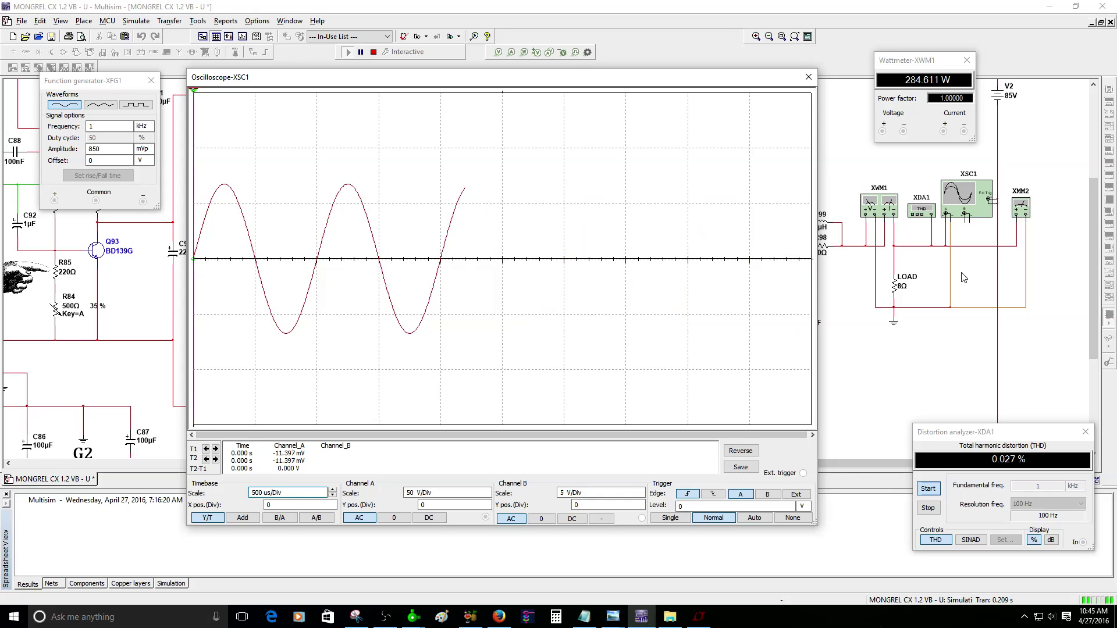
{"action": "left_click_drag", "start_coordinate": [646, 80], "coordinate": [696, 59]}
{"action": "left_click_drag", "start_coordinate": [950, 65], "coordinate": [993, 39]}
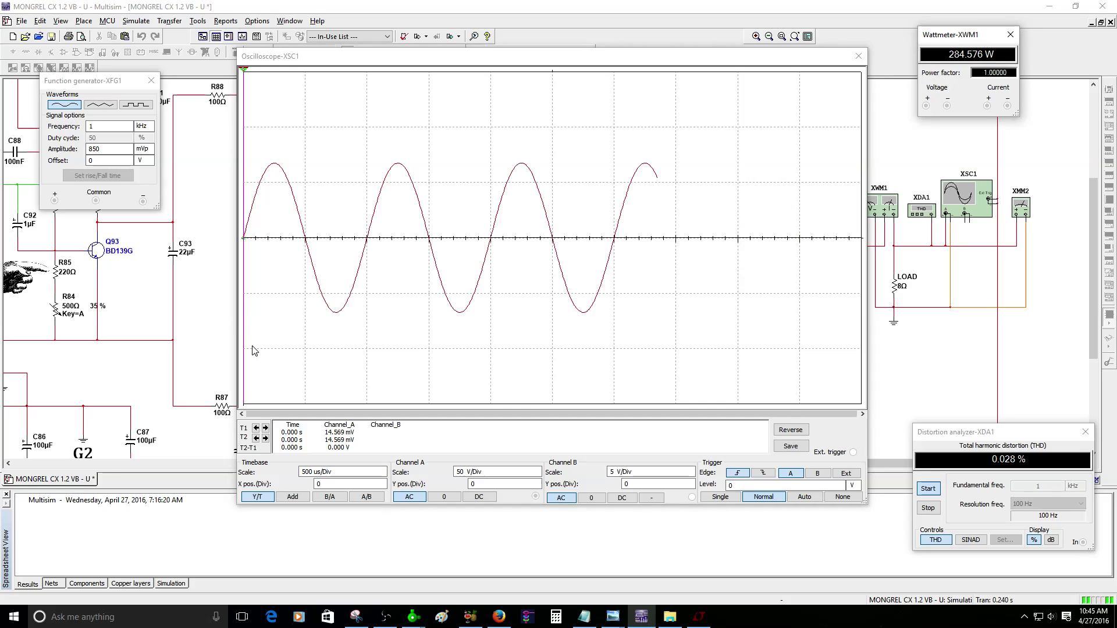
{"action": "left_click_drag", "start_coordinate": [233, 508], "coordinate": [168, 550]}
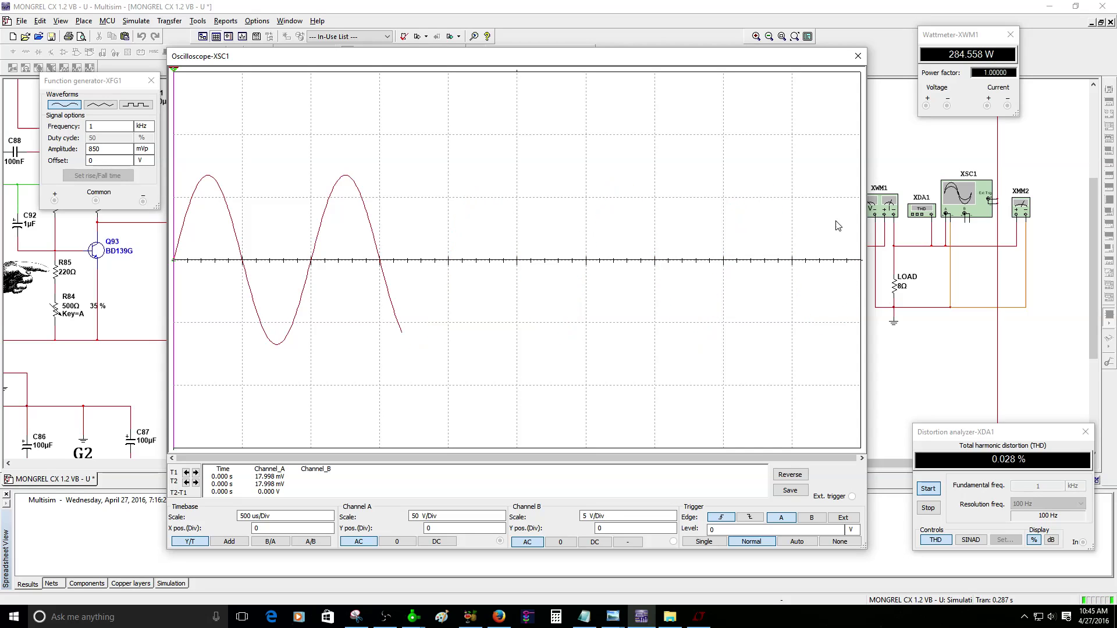
{"action": "mouse_move", "coordinate": [716, 64]}
{"action": "left_mouse_down"}
{"action": "mouse_move", "coordinate": [725, 49]}
{"action": "mouse_move", "coordinate": [714, 49]}
{"action": "left_mouse_up"}
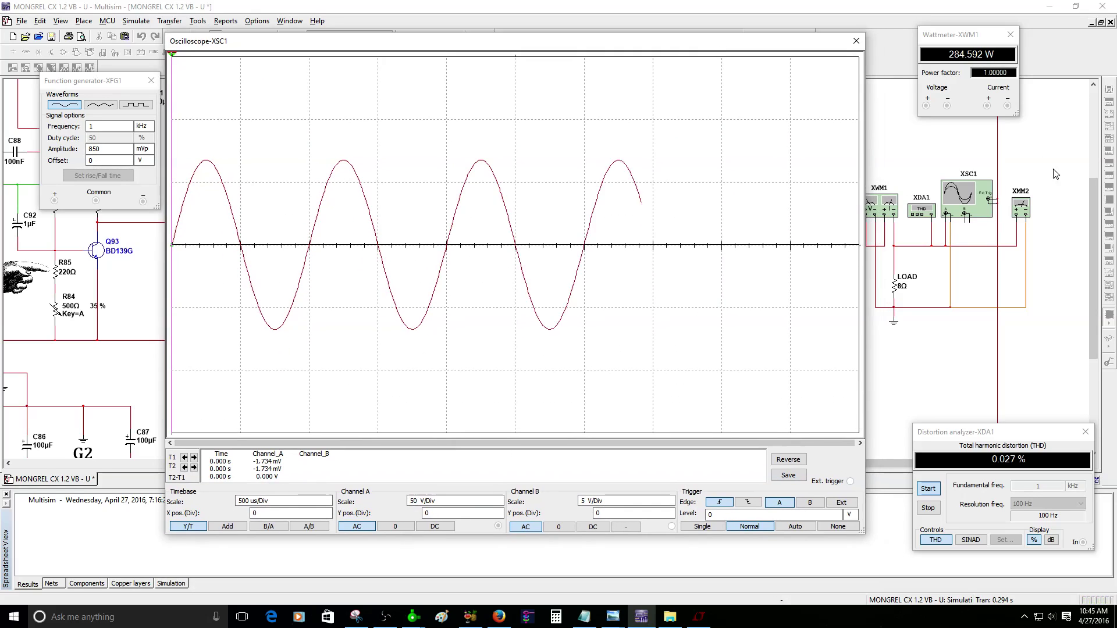
{"action": "left_click_drag", "start_coordinate": [1090, 237], "coordinate": [1089, 166]}
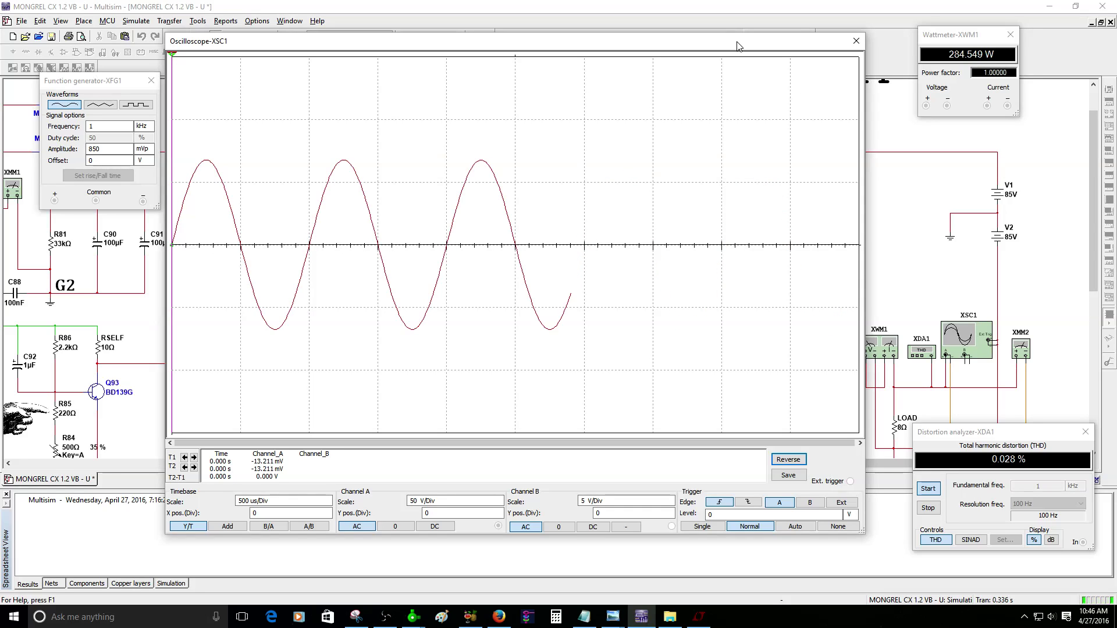
{"action": "left_click_drag", "start_coordinate": [731, 42], "coordinate": [755, 44]}
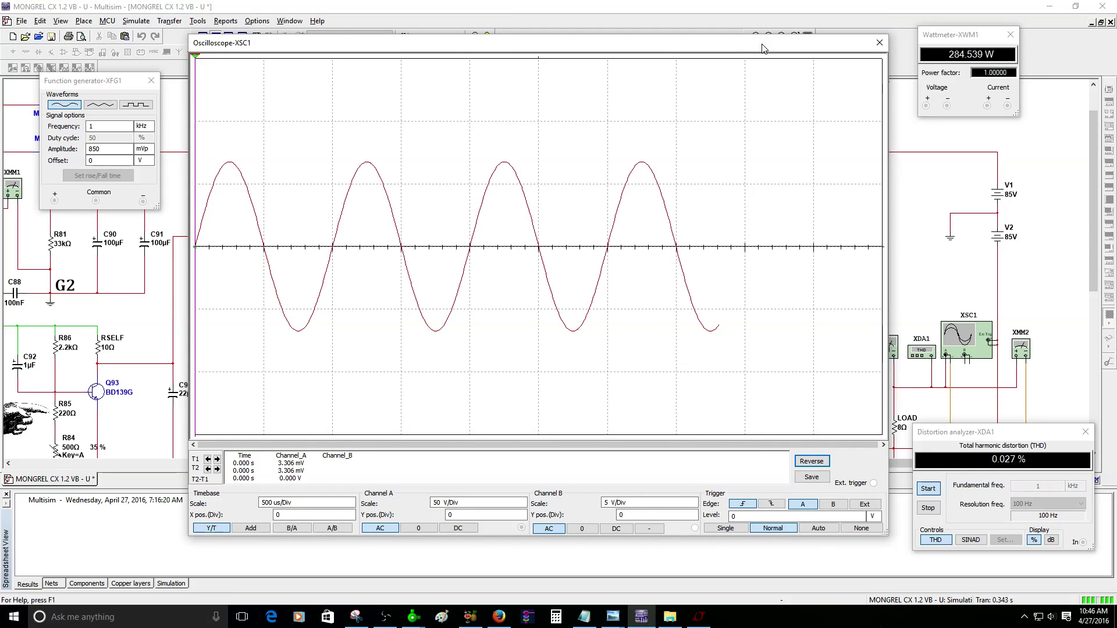
Raise the function generator's amplitude to 940 mVp while the simulation runs
{"action": "left_click", "coordinate": [128, 148]}
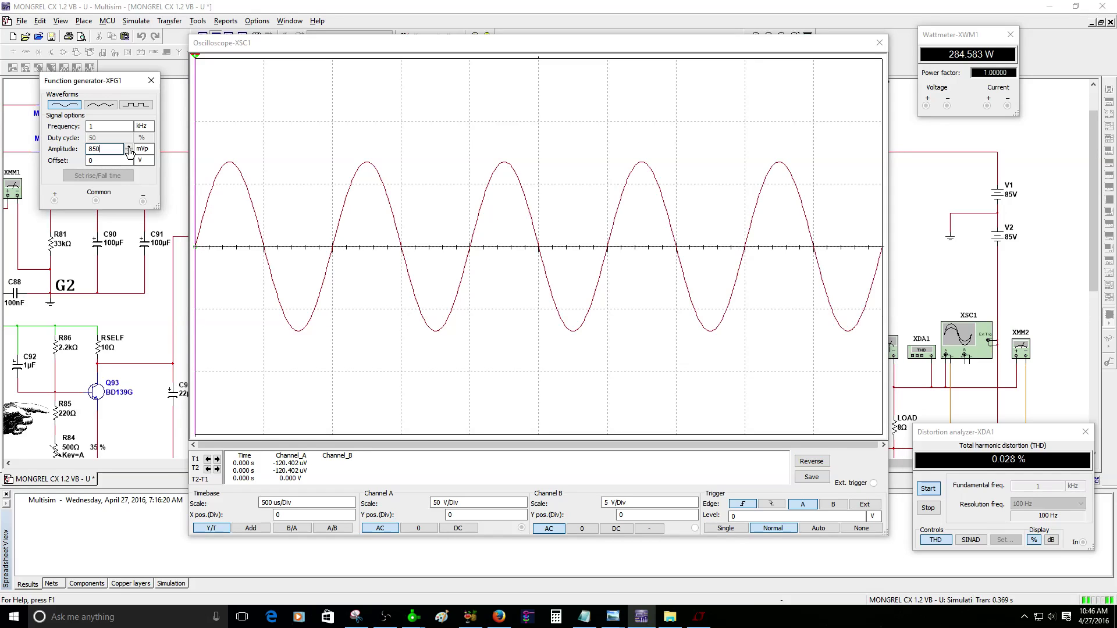
{"action": "left_click_drag", "start_coordinate": [129, 147], "coordinate": [129, 147]}
{"action": "left_click", "coordinate": [128, 147]}
{"action": "left_click", "coordinate": [129, 147]}
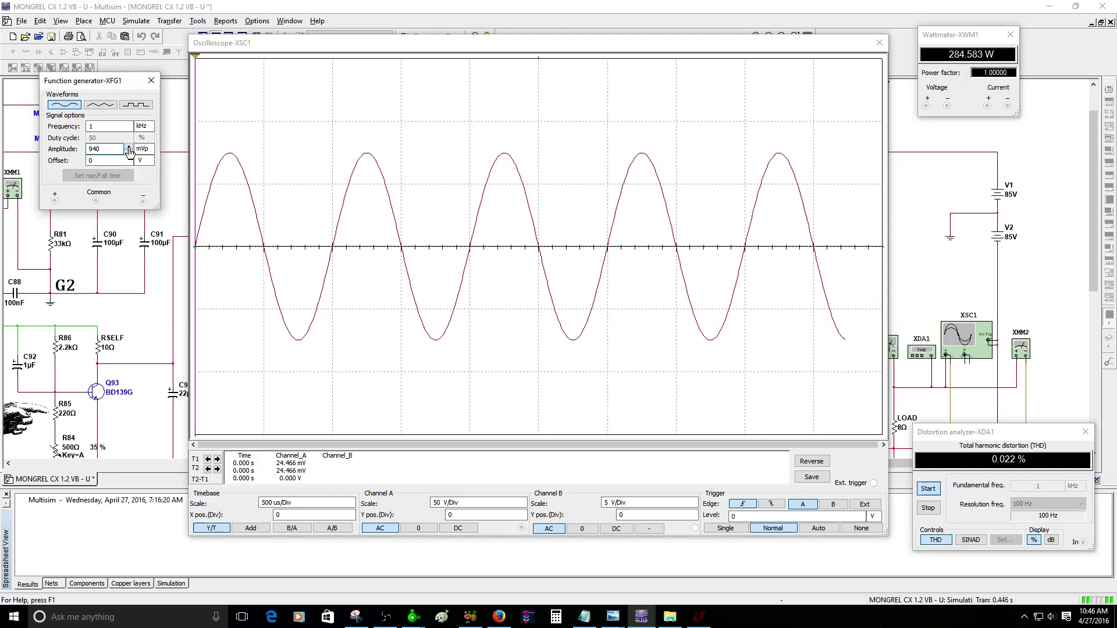
Raise the function generator's amplitude to 960 mVp while the simulation runs
{"action": "left_click", "coordinate": [129, 148]}
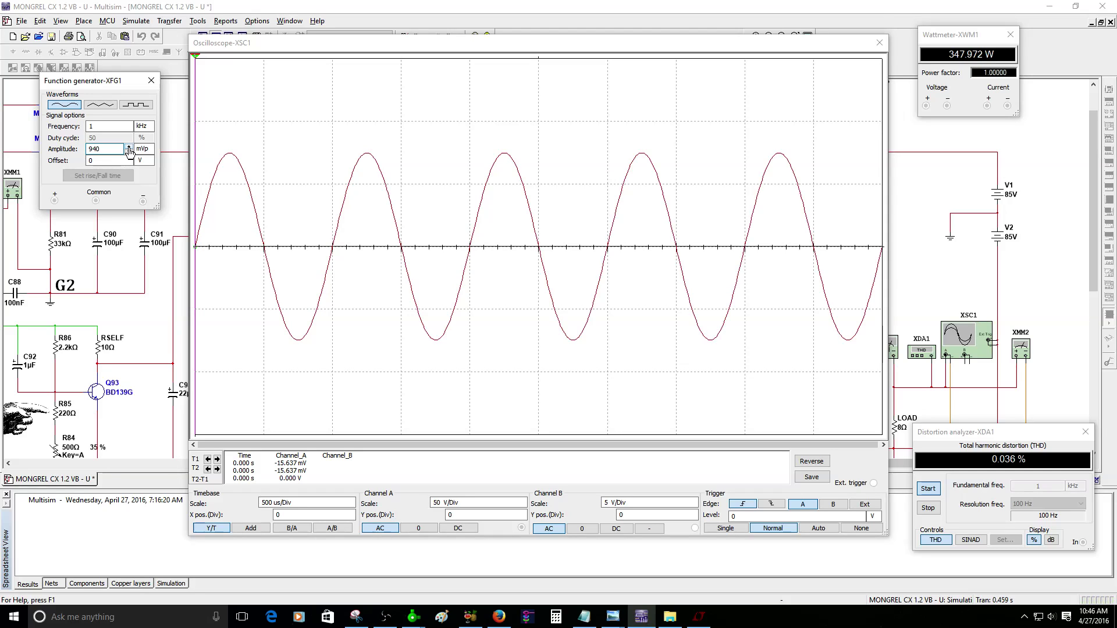
{"action": "left_click", "coordinate": [129, 147]}
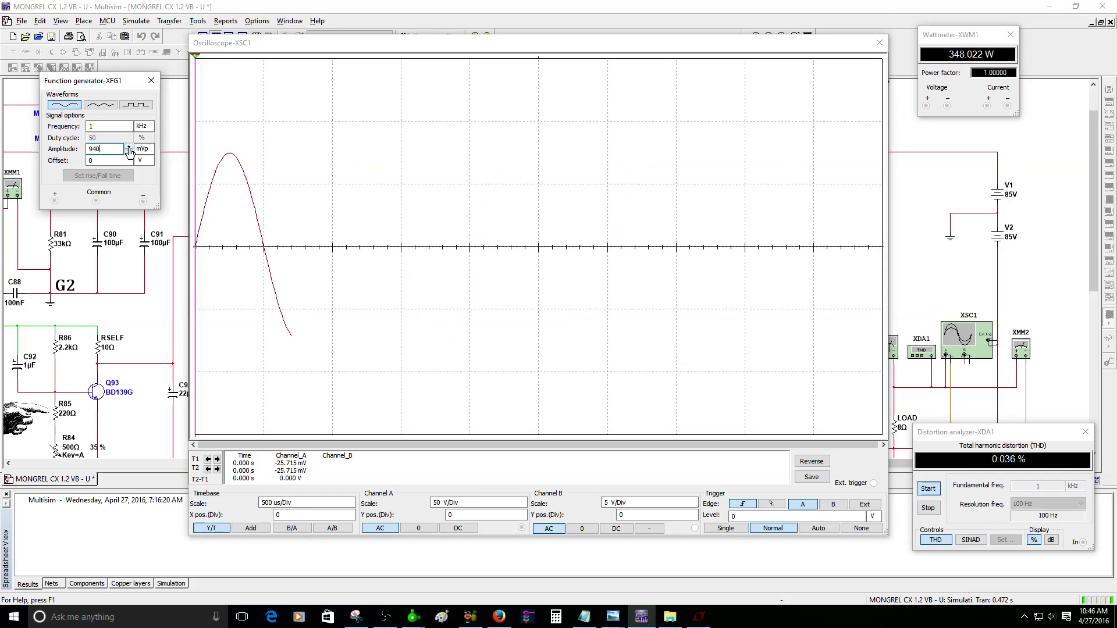
{"action": "left_click", "coordinate": [129, 147]}
{"action": "left_click", "coordinate": [129, 147]}
{"action": "left_click", "coordinate": [129, 147]}
{"action": "left_click", "coordinate": [129, 147]}
{"action": "left_click", "coordinate": [128, 147]}
{"action": "left_click", "coordinate": [129, 148]}
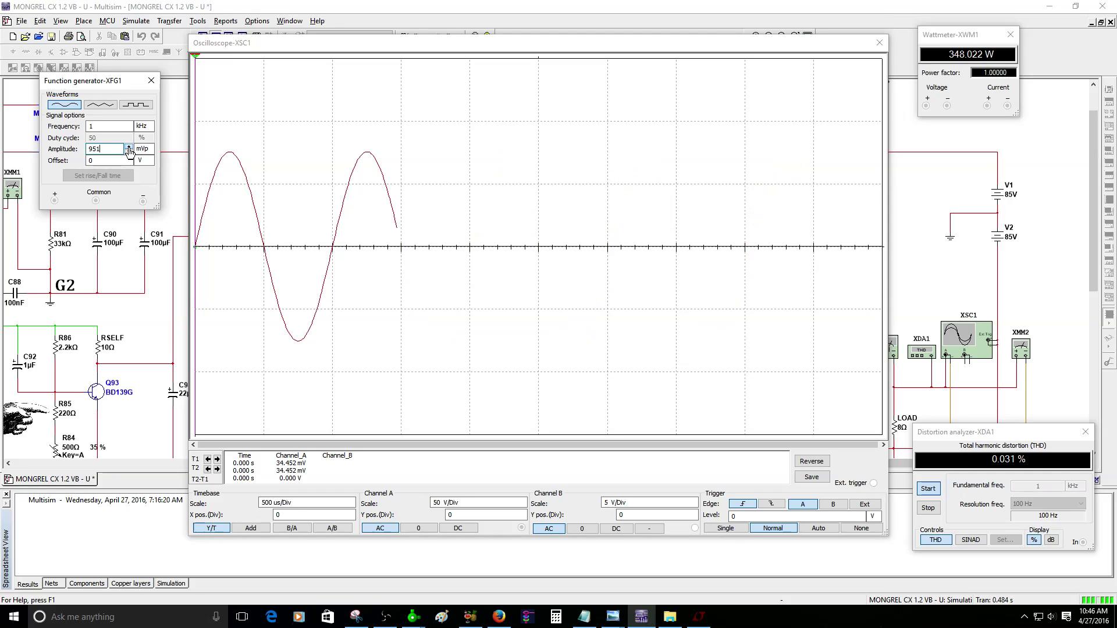
{"action": "left_click", "coordinate": [128, 147]}
{"action": "left_click", "coordinate": [129, 148]}
{"action": "left_click", "coordinate": [128, 147]}
{"action": "left_click", "coordinate": [128, 147]}
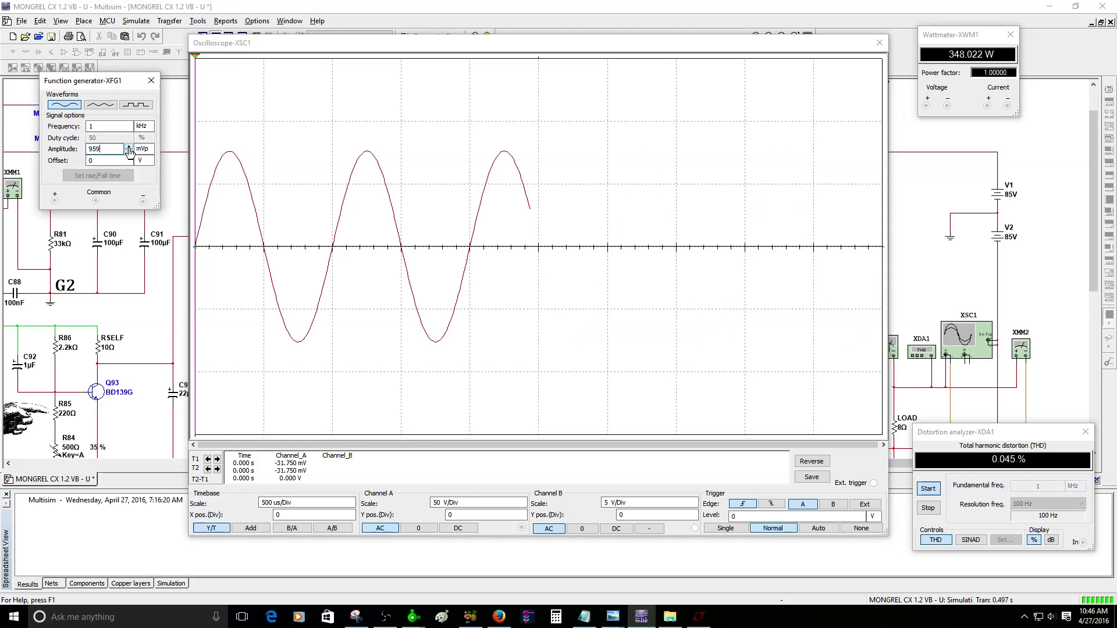
{"action": "left_click", "coordinate": [129, 147]}
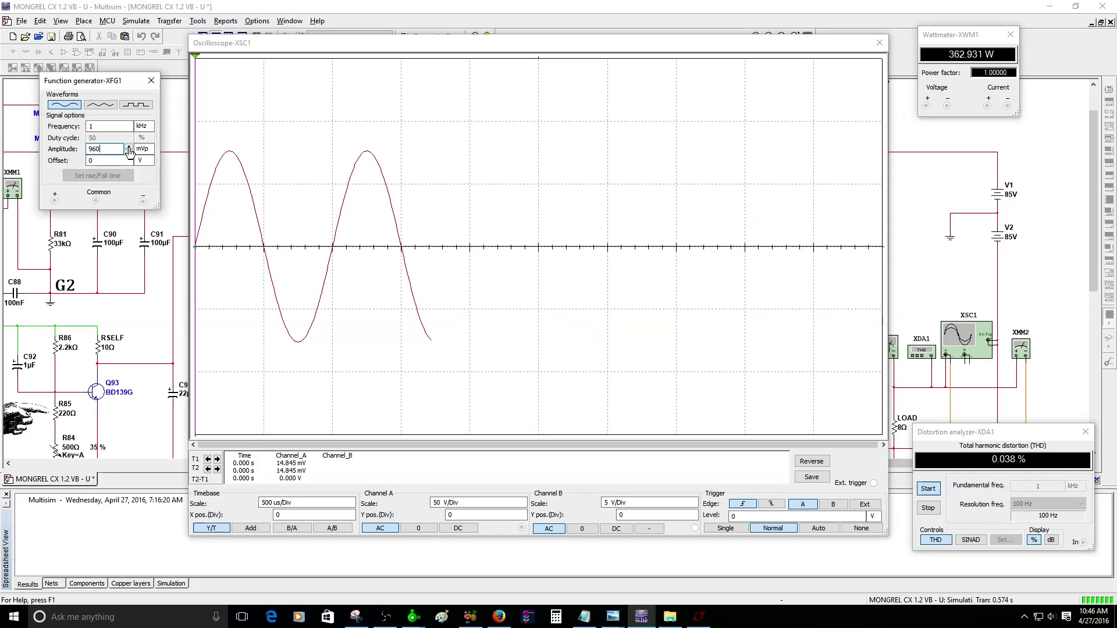
Raise the function generator's amplitude further to 980 mVp and let the power and distortion readings settle
{"action": "left_click", "coordinate": [129, 148]}
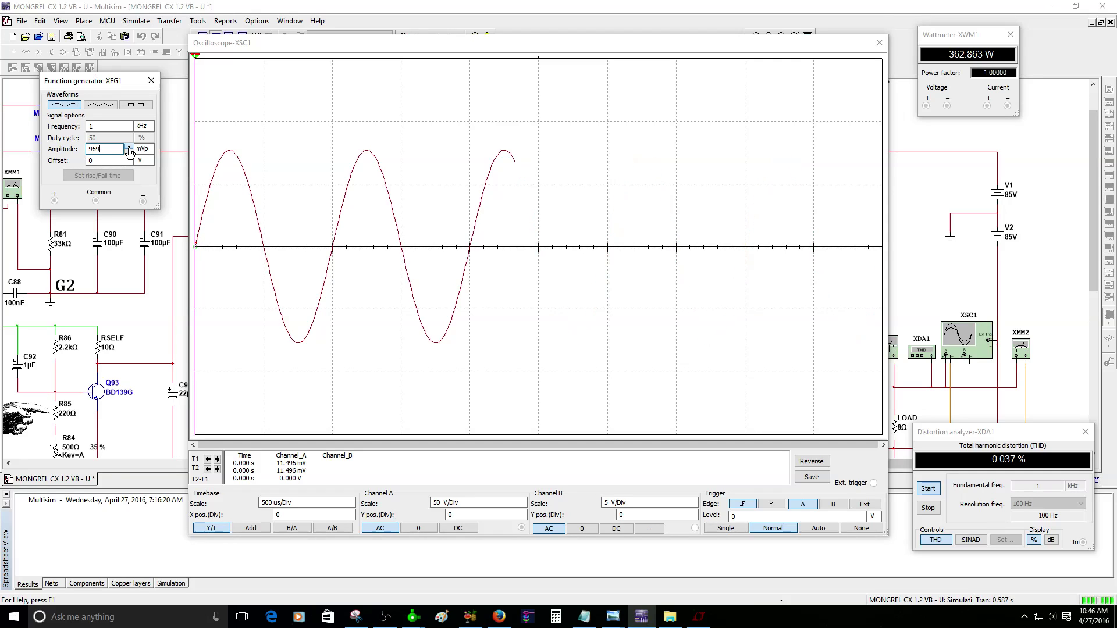
{"action": "left_click", "coordinate": [129, 147]}
{"action": "left_click", "coordinate": [129, 148]}
{"action": "left_click", "coordinate": [129, 147]}
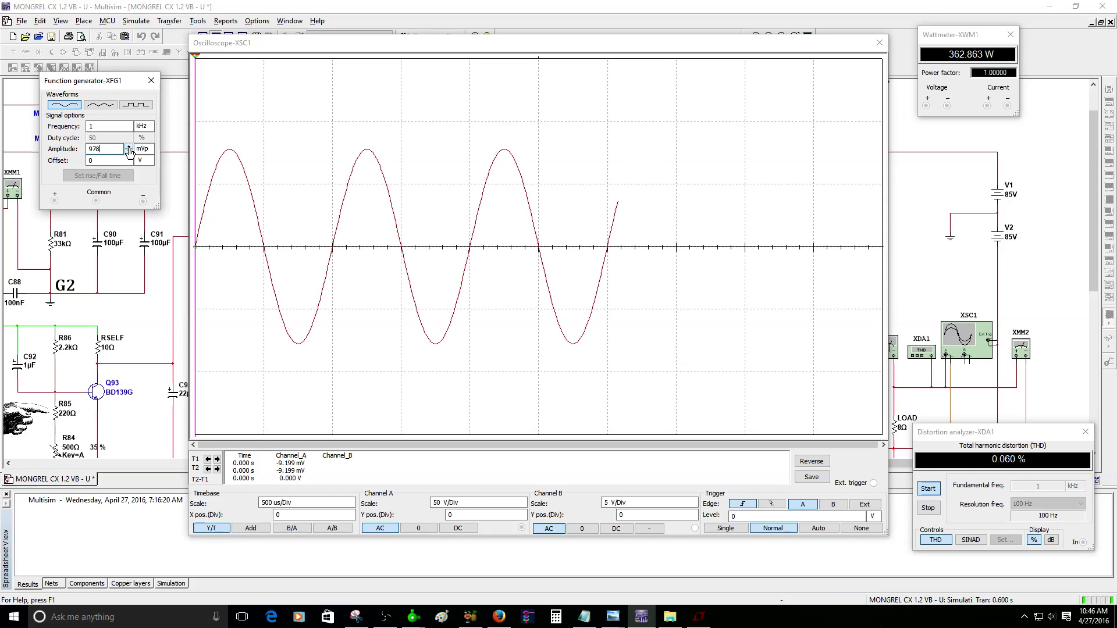
{"action": "left_click", "coordinate": [129, 147]}
{"action": "left_click", "coordinate": [128, 148]}
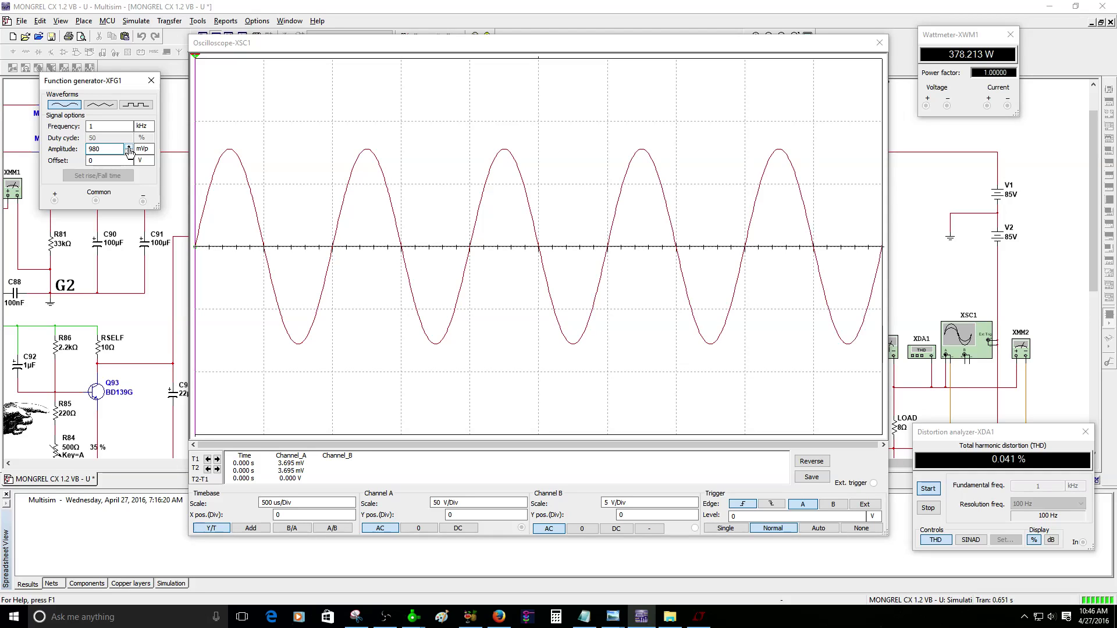
Raise the function generator's amplitude to 1 Vp and let the wattmeter and distortion analyzer update
{"action": "left_click", "coordinate": [129, 147]}
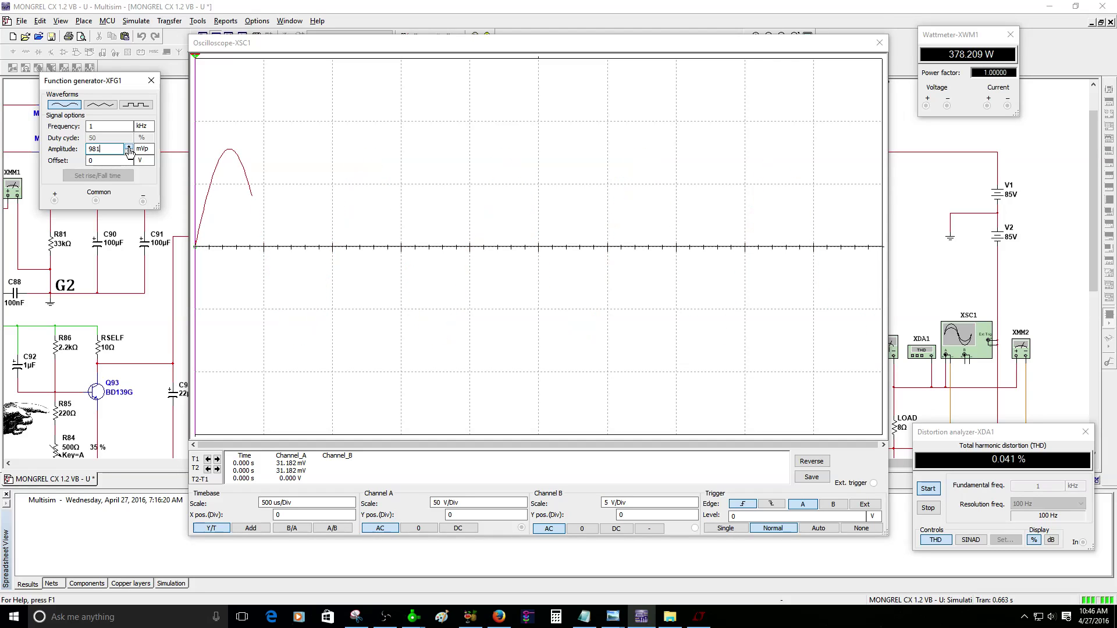
{"action": "left_click", "coordinate": [128, 147]}
{"action": "left_click", "coordinate": [128, 147]}
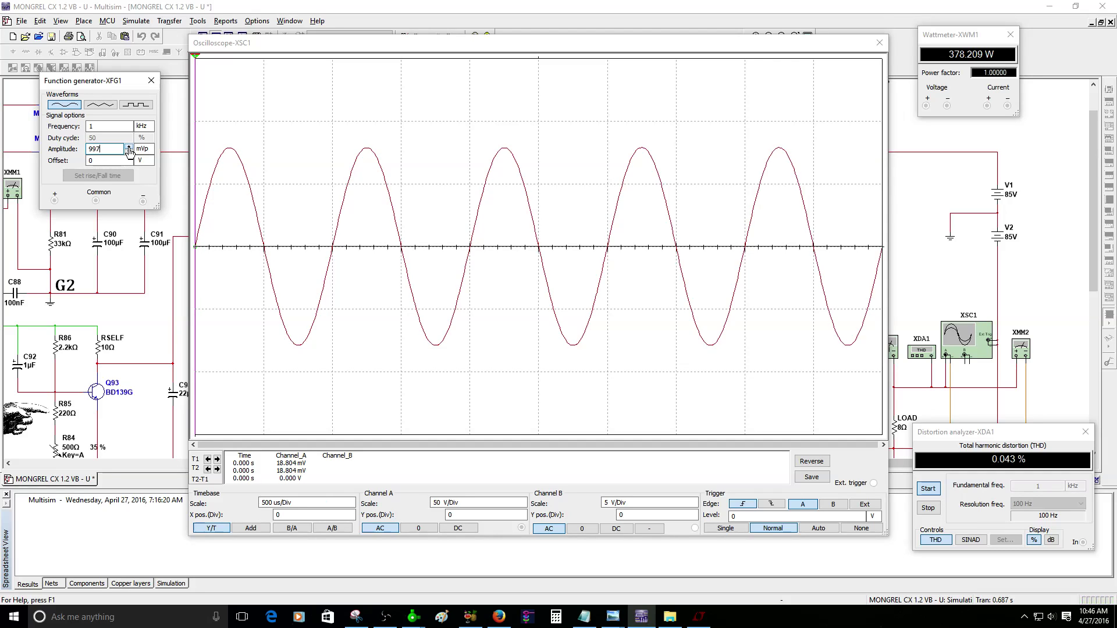
{"action": "left_click", "coordinate": [128, 147]}
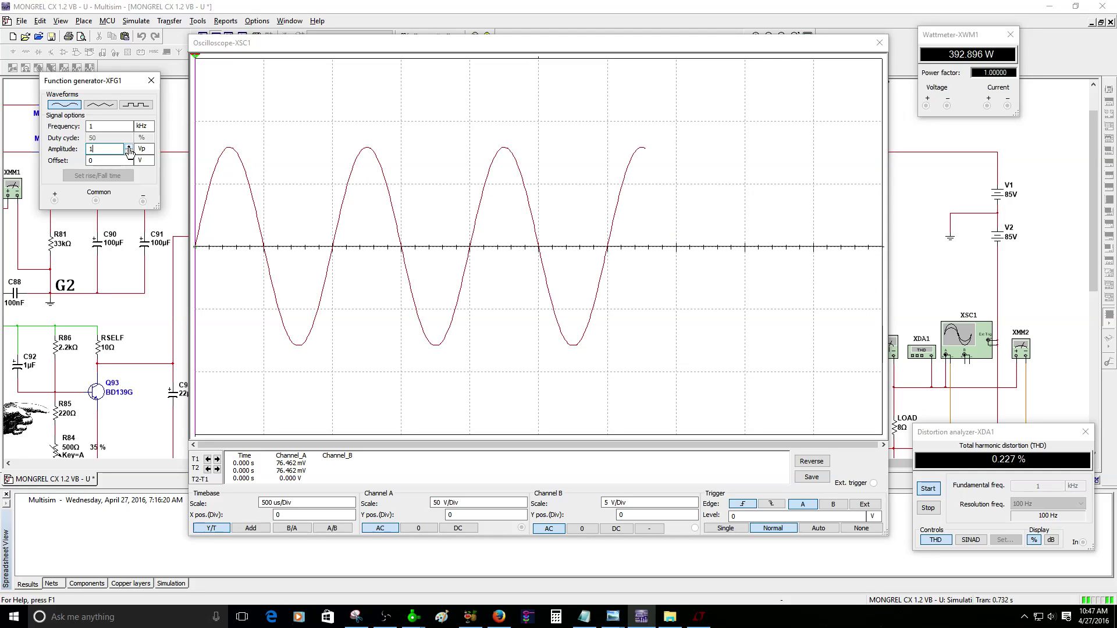
Stop the simulation and open multimeter XMM2, arranging the instrument windows so the load resistor stays accessible
{"action": "mouse_move", "coordinate": [296, 47]}
{"action": "left_mouse_down"}
{"action": "mouse_move", "coordinate": [283, 79]}
{"action": "mouse_move", "coordinate": [271, 66]}
{"action": "mouse_move", "coordinate": [268, 95]}
{"action": "left_mouse_up"}
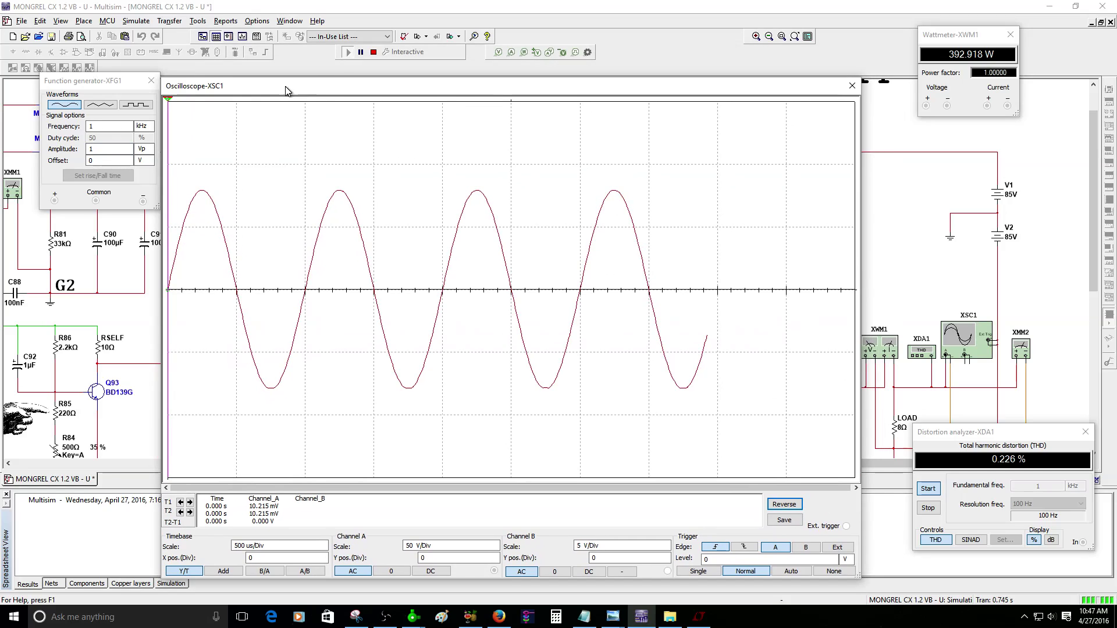
{"action": "left_click", "coordinate": [375, 54]}
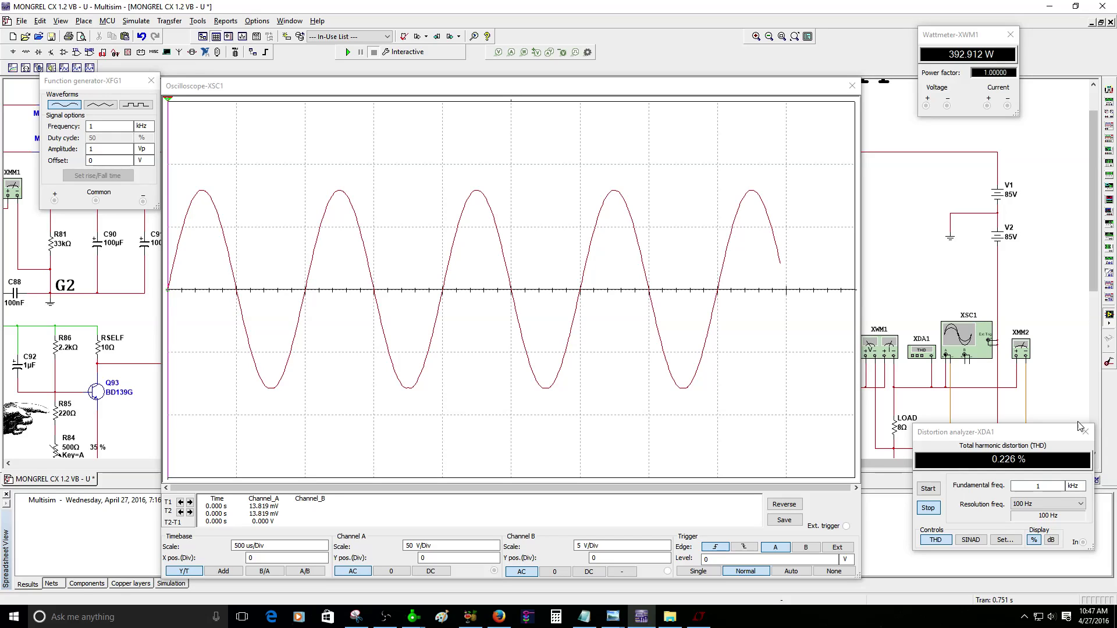
{"action": "left_click_drag", "start_coordinate": [1060, 425], "coordinate": [1050, 461]}
{"action": "double_click", "coordinate": [1021, 349]}
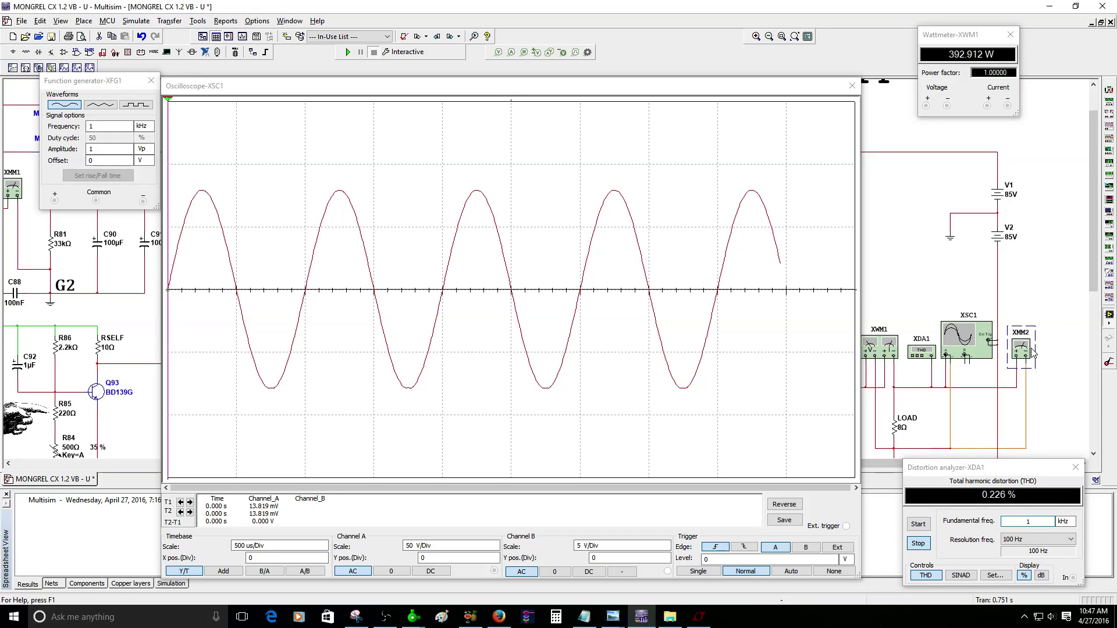
{"action": "left_click_drag", "start_coordinate": [954, 21], "coordinate": [1023, 229]}
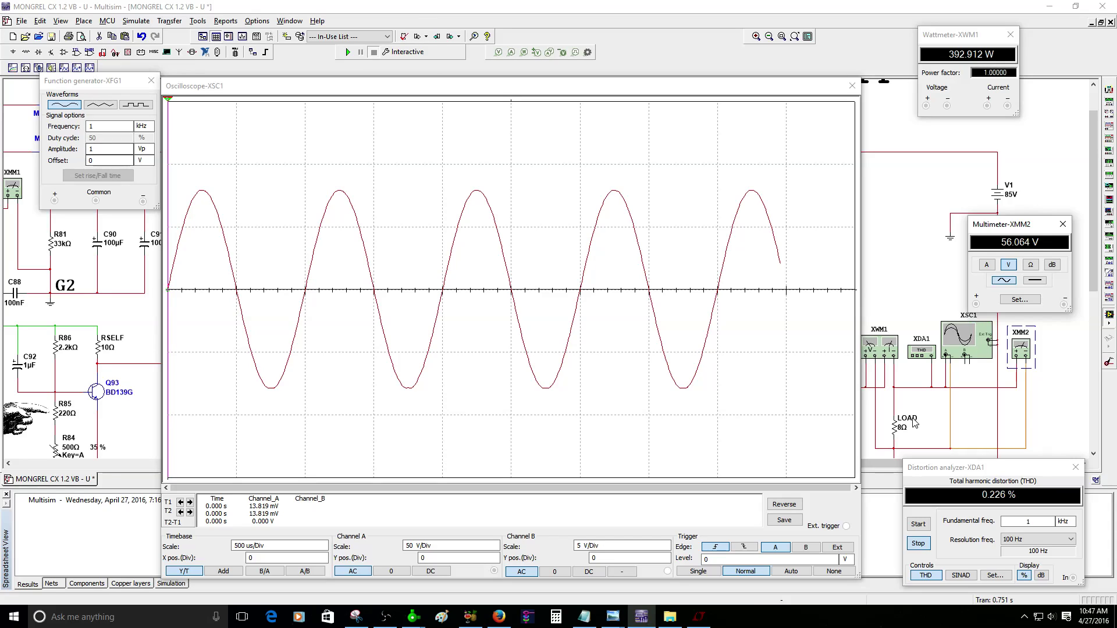
Change the LOAD resistor to 4 ohm and restart the simulation
{"action": "double_click", "coordinate": [896, 429]}
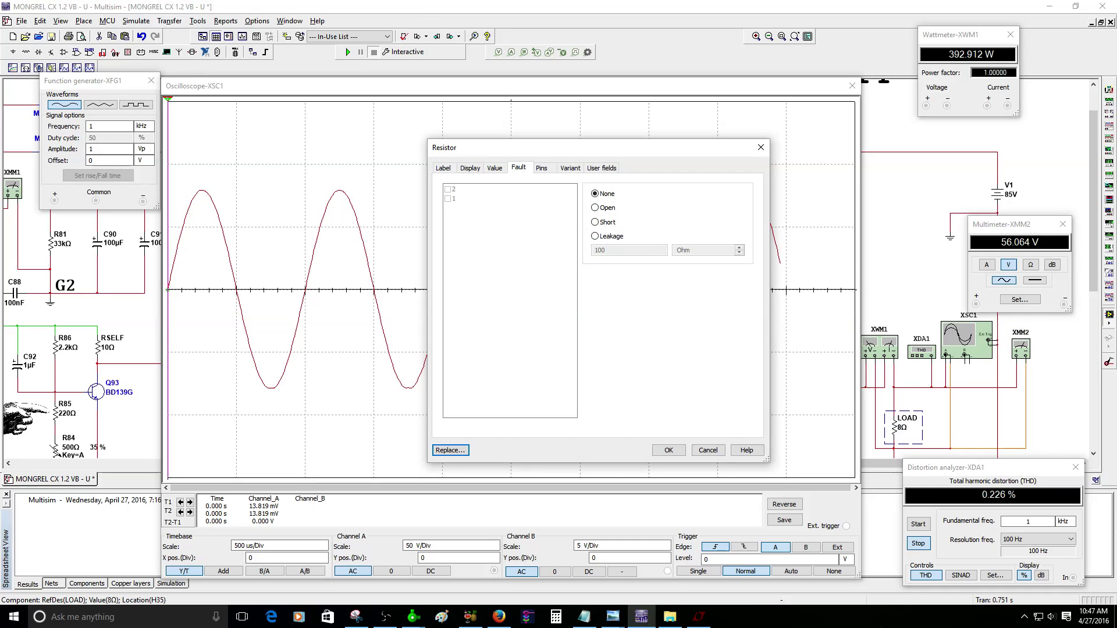
{"action": "left_click", "coordinate": [667, 451]}
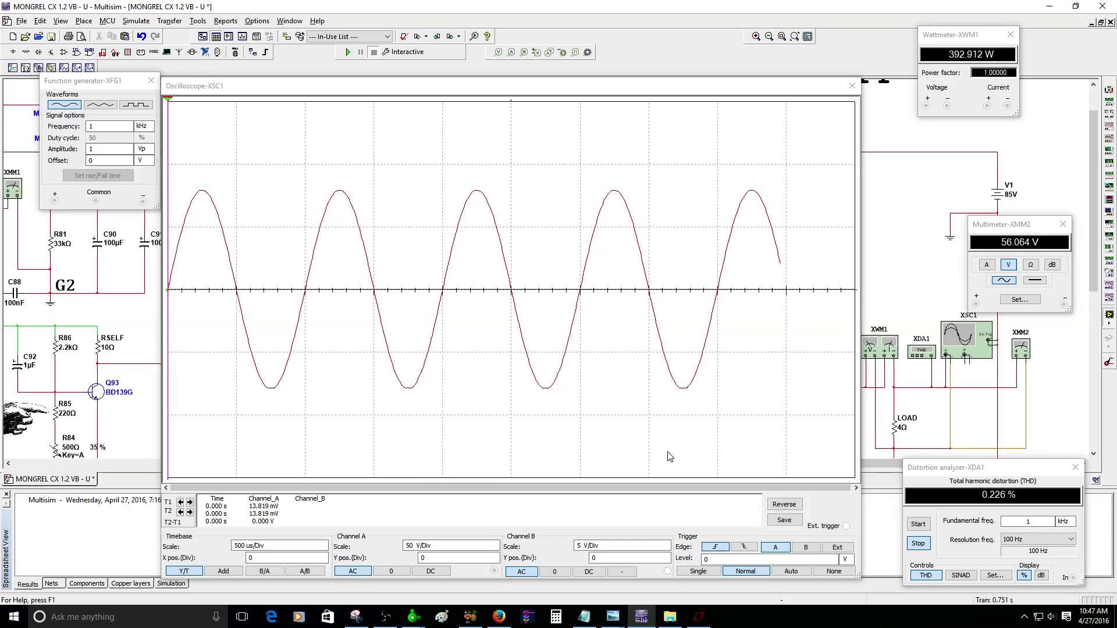
{"action": "left_click", "coordinate": [346, 57]}
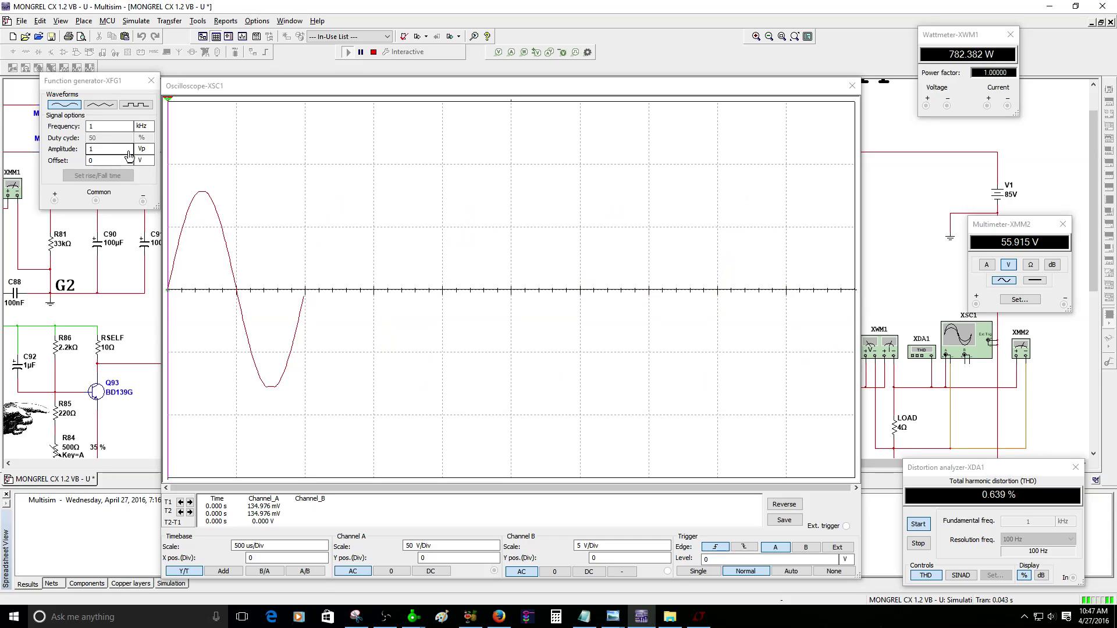
Lower the function generator's amplitude to 985 mVp to reduce clipping into the 4 ohm load
{"action": "left_click", "coordinate": [128, 154]}
{"action": "left_click", "coordinate": [129, 153]}
{"action": "left_click", "coordinate": [129, 153]}
{"action": "left_click", "coordinate": [129, 153]}
{"action": "left_click", "coordinate": [129, 153]}
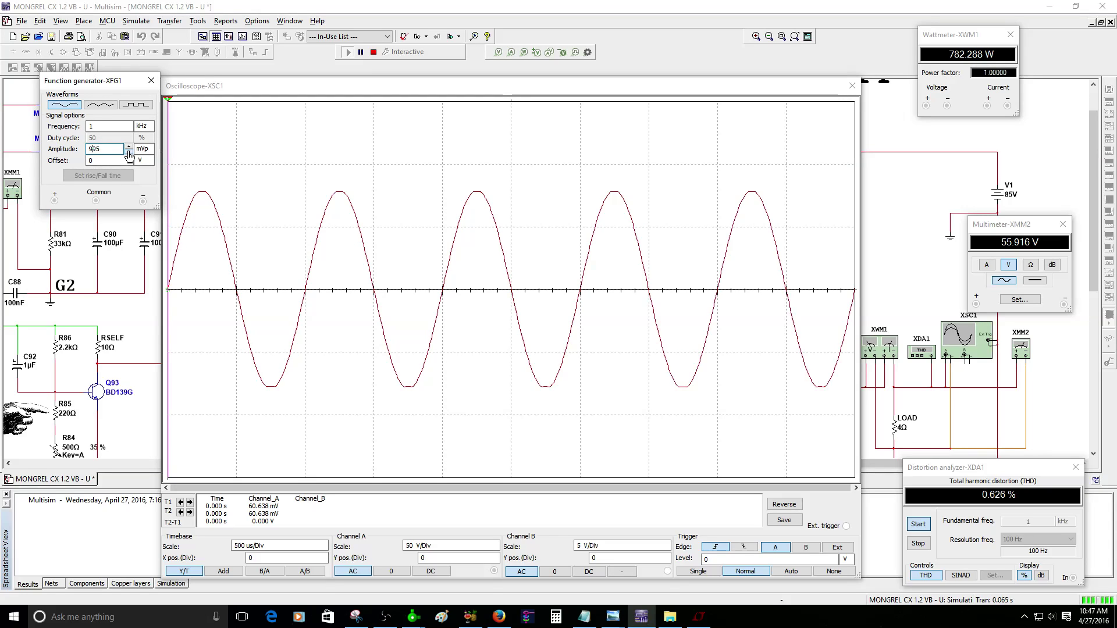
{"action": "left_click", "coordinate": [129, 153]}
{"action": "left_click", "coordinate": [128, 153]}
{"action": "left_click", "coordinate": [129, 153]}
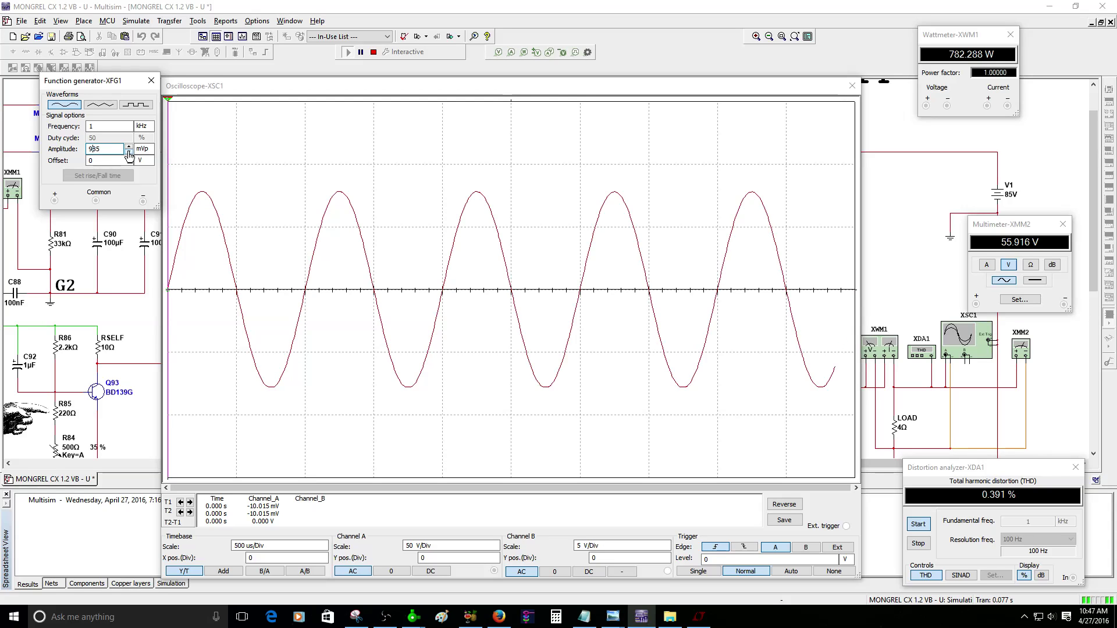
{"action": "left_click", "coordinate": [128, 153]}
{"action": "left_click", "coordinate": [128, 153]}
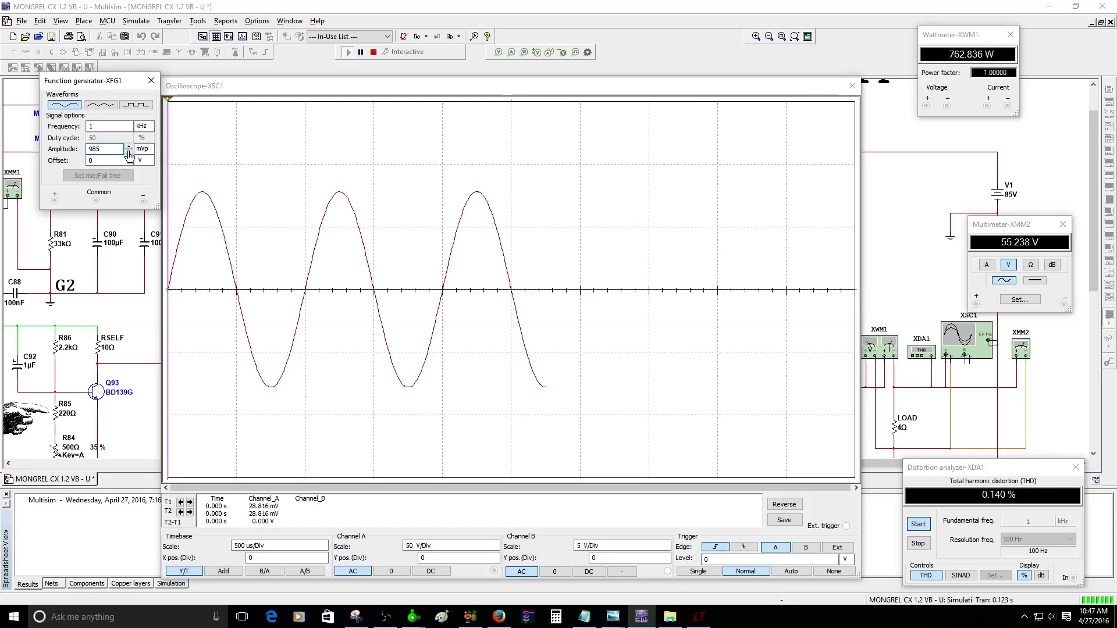
Lower the function generator's amplitude to 982 mVp and stop the simulation
{"action": "left_click", "coordinate": [129, 152]}
{"action": "left_click", "coordinate": [129, 153]}
{"action": "left_click", "coordinate": [129, 152]}
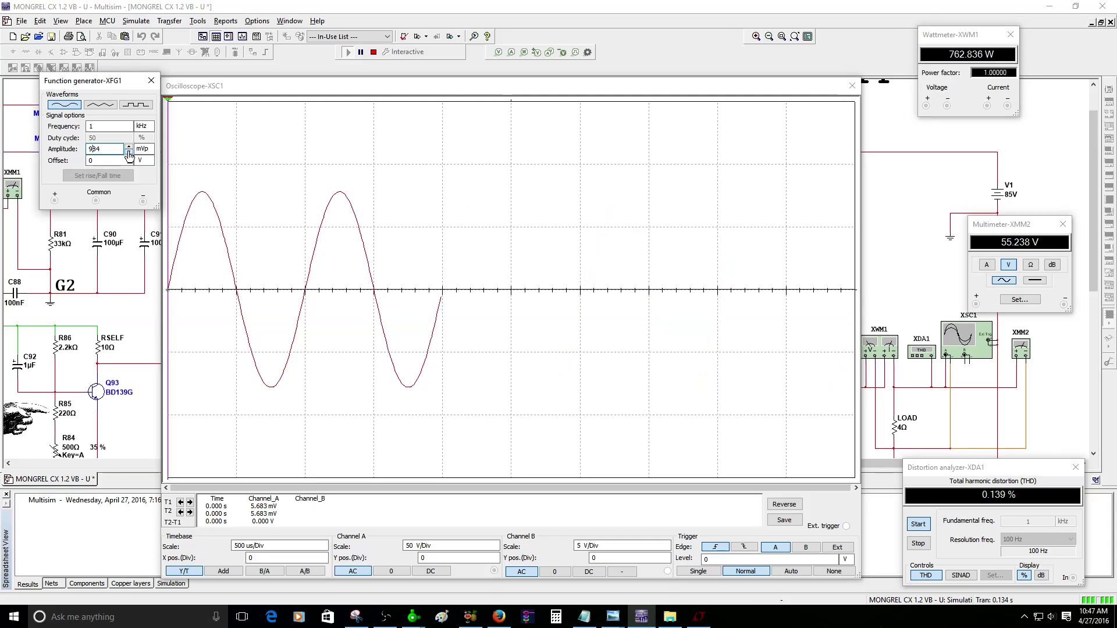
{"action": "left_click", "coordinate": [373, 51]}
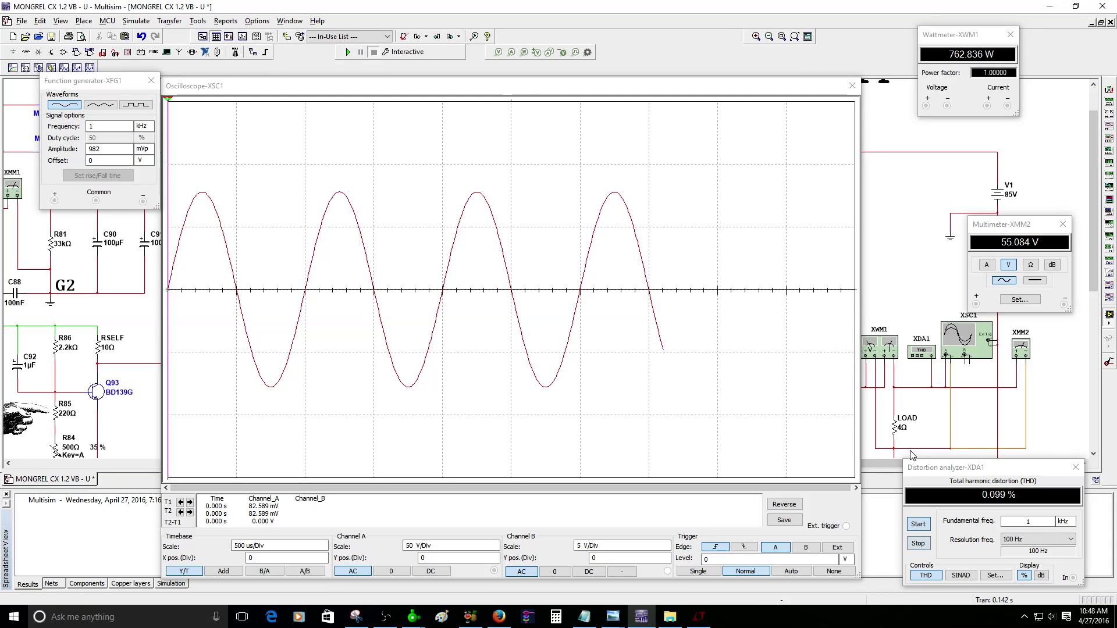
Set the LOAD resistor back to 8 ohm and run the simulation again
{"action": "double_click", "coordinate": [894, 428]}
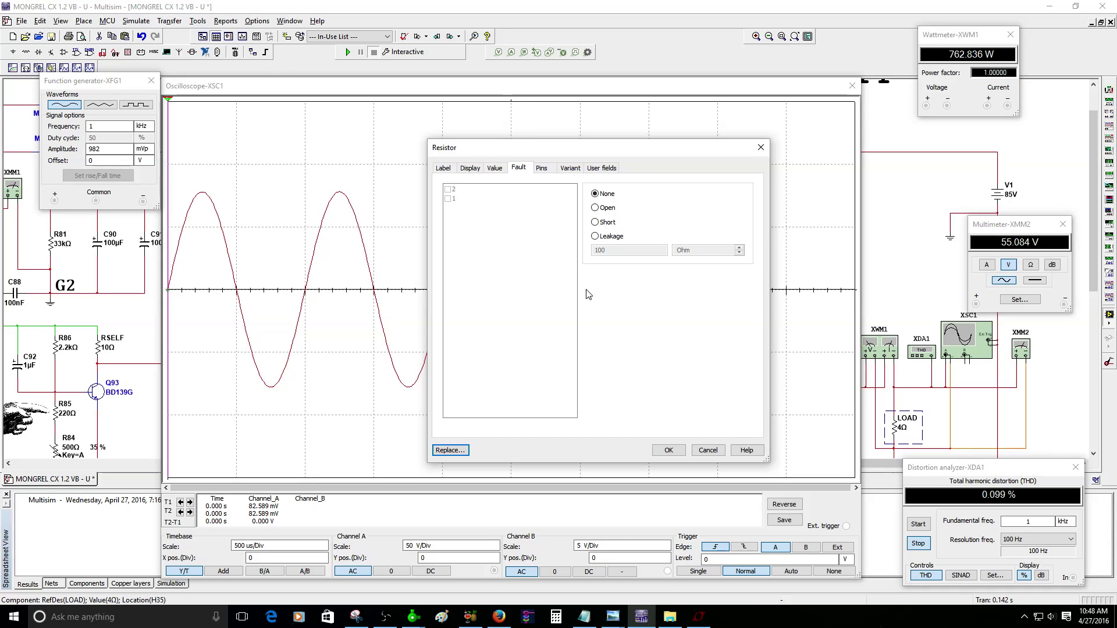
{"action": "left_click", "coordinate": [672, 455]}
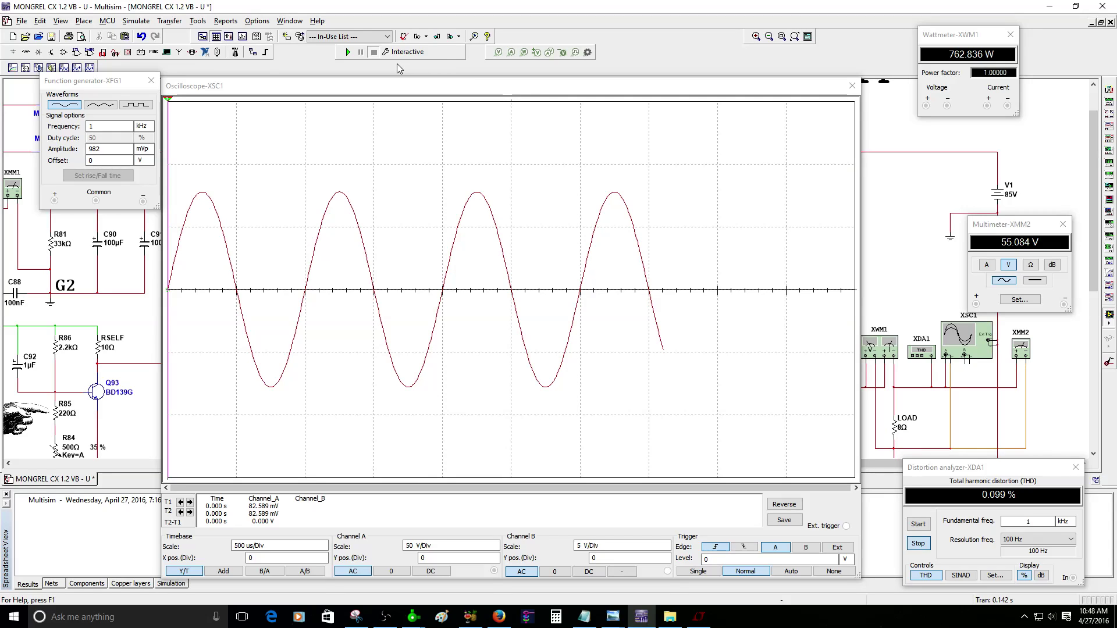
{"action": "left_click", "coordinate": [347, 52]}
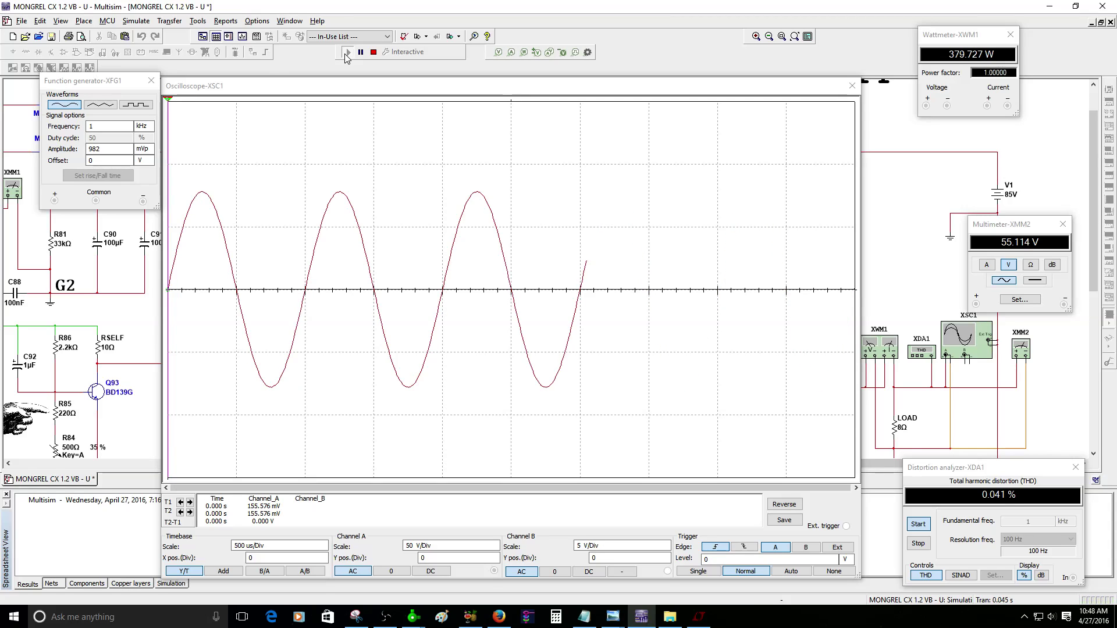
Stop the simulation, then close the oscilloscope and fit the whole amplifier schematic in view
{"action": "left_click", "coordinate": [372, 53]}
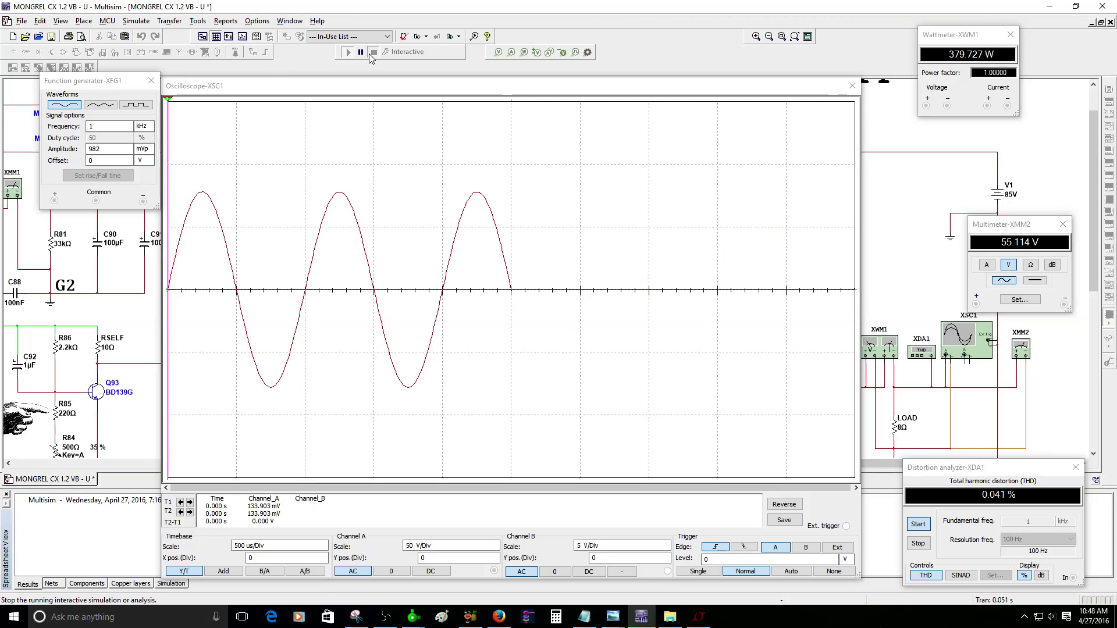
{"action": "left_click", "coordinate": [852, 86]}
{"action": "left_click", "coordinate": [794, 36]}
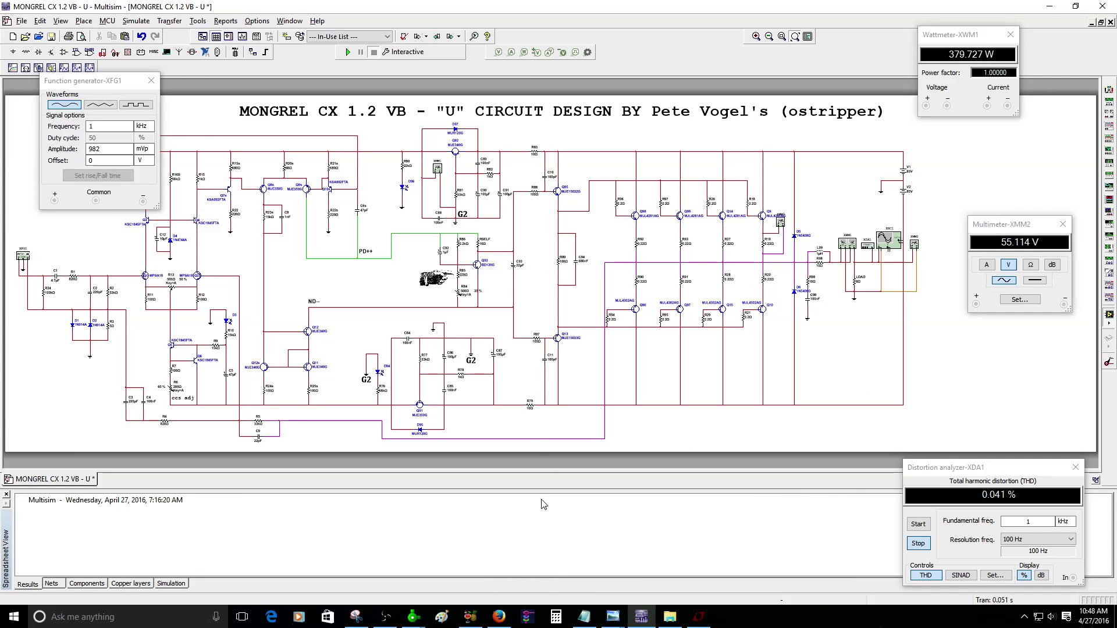
Switch to the CX1.2VB-U_overview board layout in Windows Photo Viewer and maximize it
{"action": "mouse_move", "coordinate": [611, 619]}
{"action": "mouse_move", "coordinate": [573, 580]}
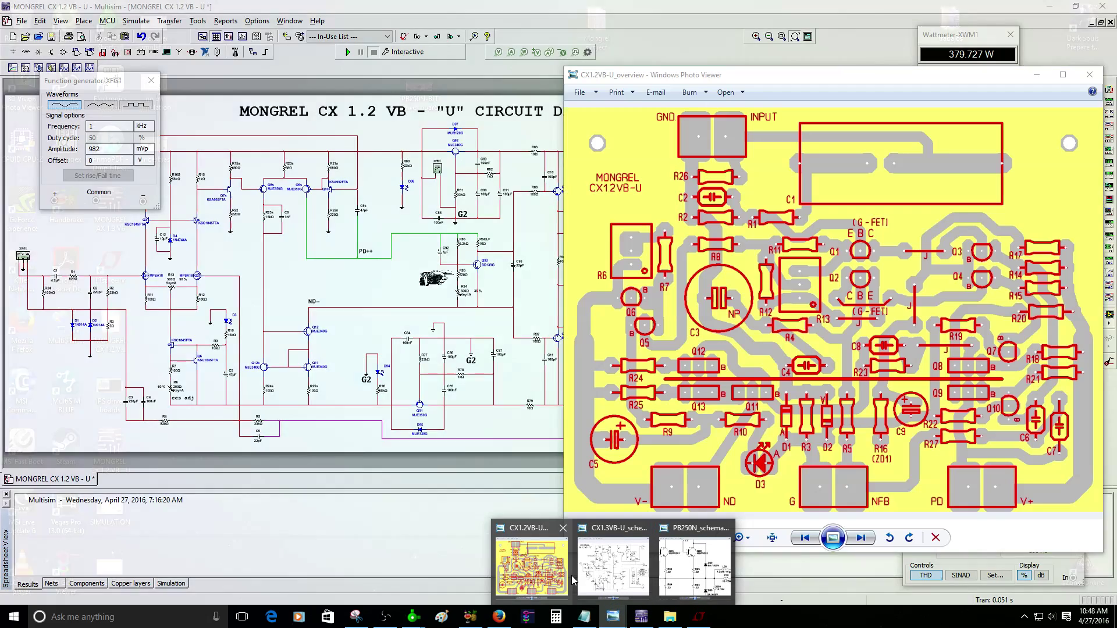
{"action": "left_click", "coordinate": [532, 554]}
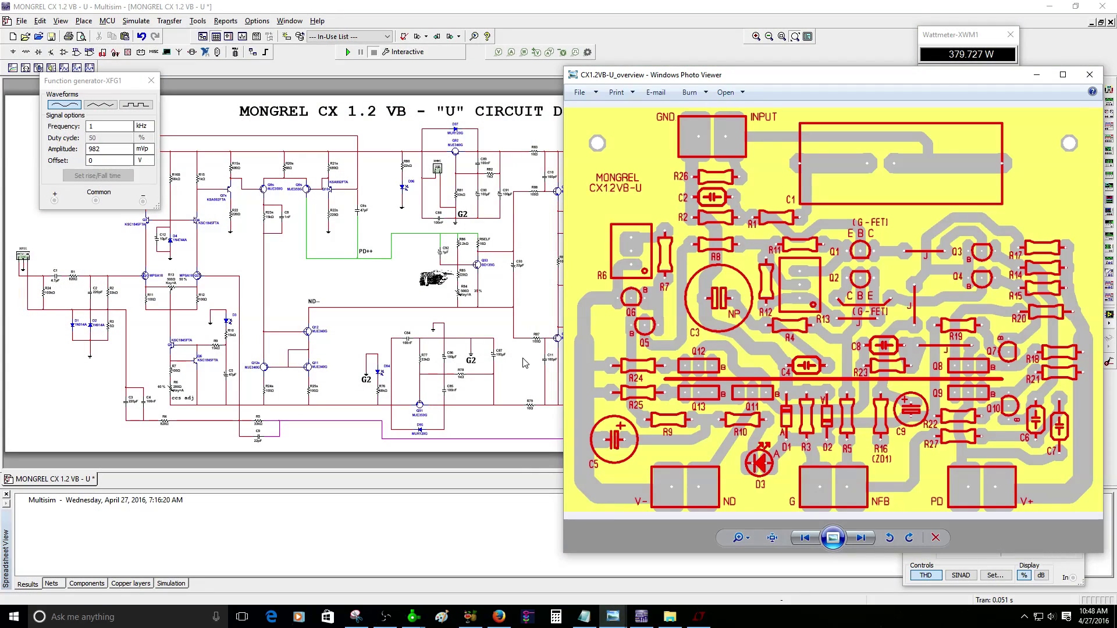
{"action": "double_click", "coordinate": [946, 78]}
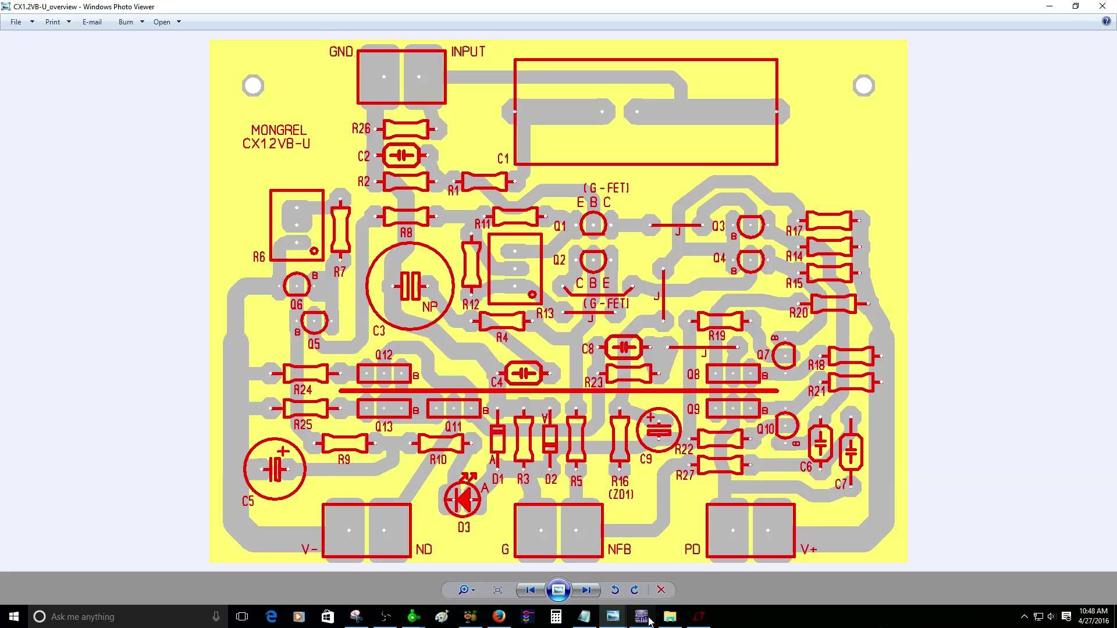
Bring up the CX1.3VB-U_schematic and PB250N_schematic images to examine the input and power board circuits
{"action": "left_click", "coordinate": [585, 616]}
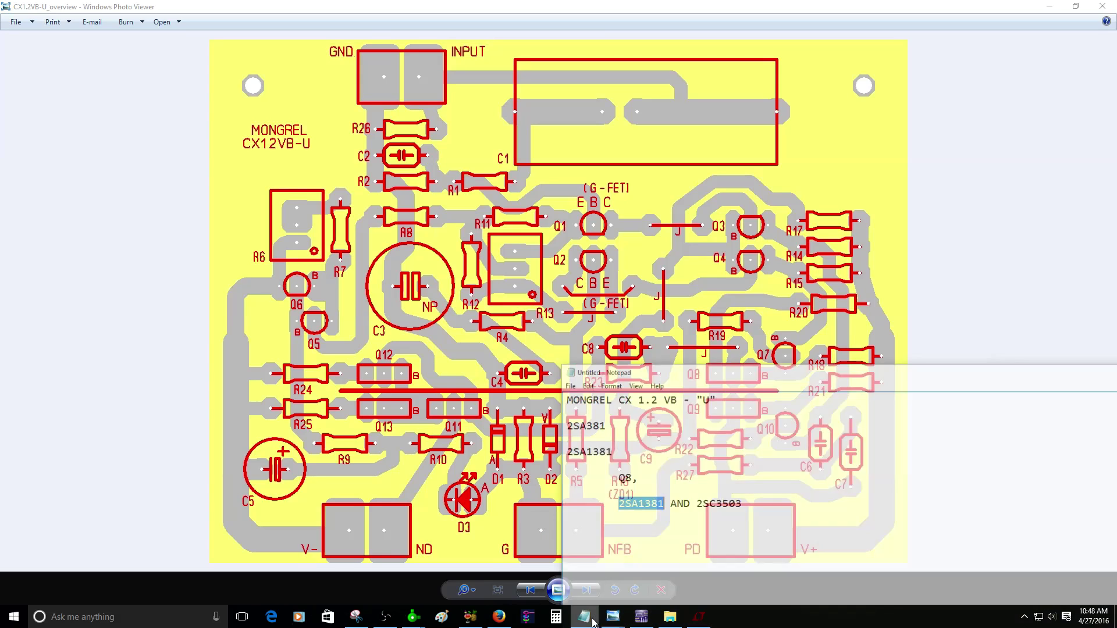
{"action": "left_click", "coordinate": [585, 617]}
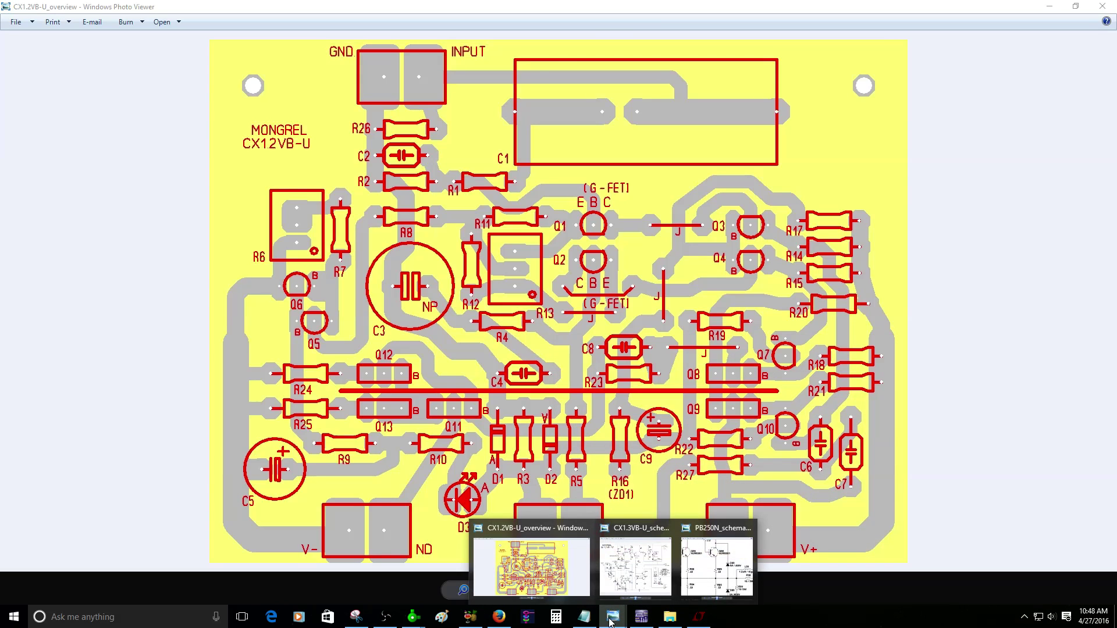
{"action": "left_click", "coordinate": [635, 567]}
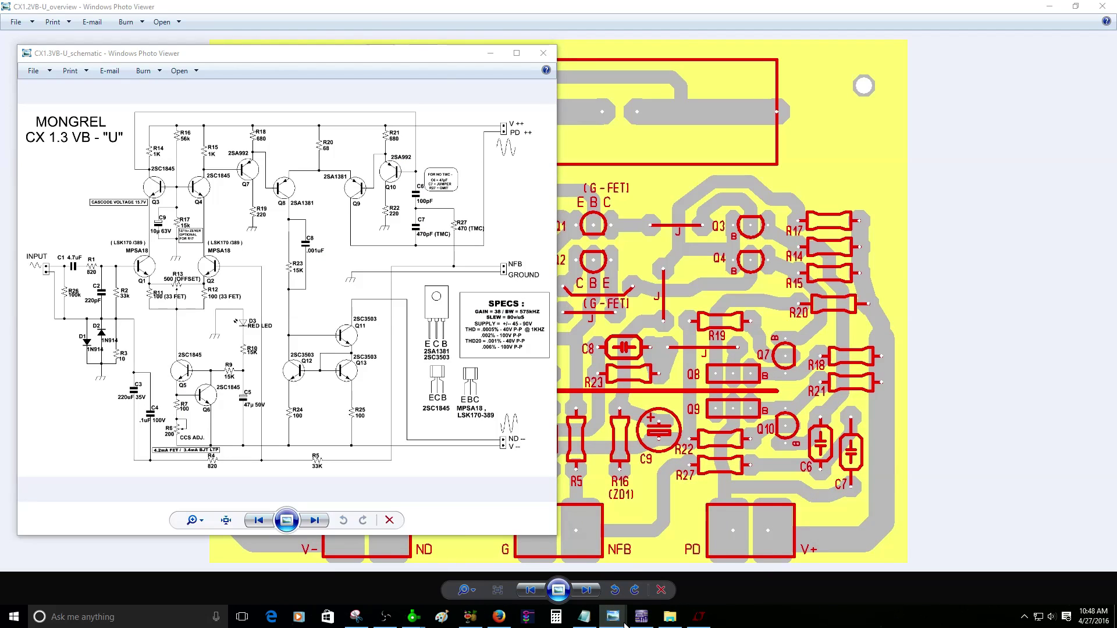
{"action": "mouse_move", "coordinate": [613, 617]}
{"action": "left_click", "coordinate": [706, 585]}
{"action": "scroll", "coordinate": [767, 395], "scroll_direction": "down", "scroll_amount": 3}
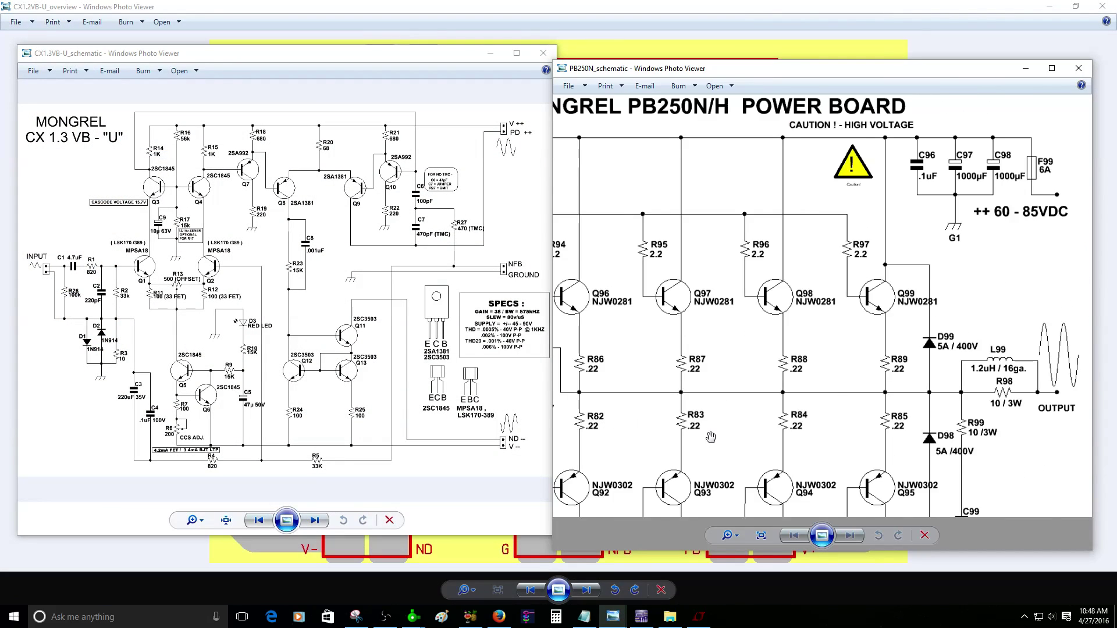
Examine the Vbias network around Q89 in the PB250N schematic, then switch to PB250N.LAY in Sprint-Layout and focus on R77
{"action": "scroll", "coordinate": [767, 395], "scroll_direction": "up", "scroll_amount": 4}
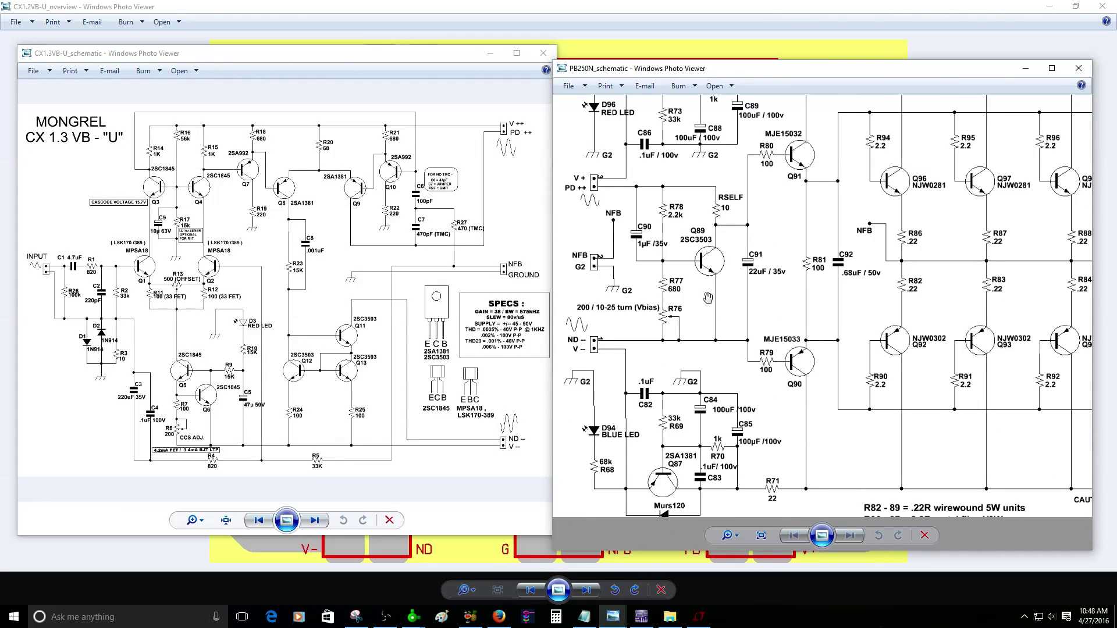
{"action": "scroll", "coordinate": [708, 297], "scroll_direction": "up", "scroll_amount": 2}
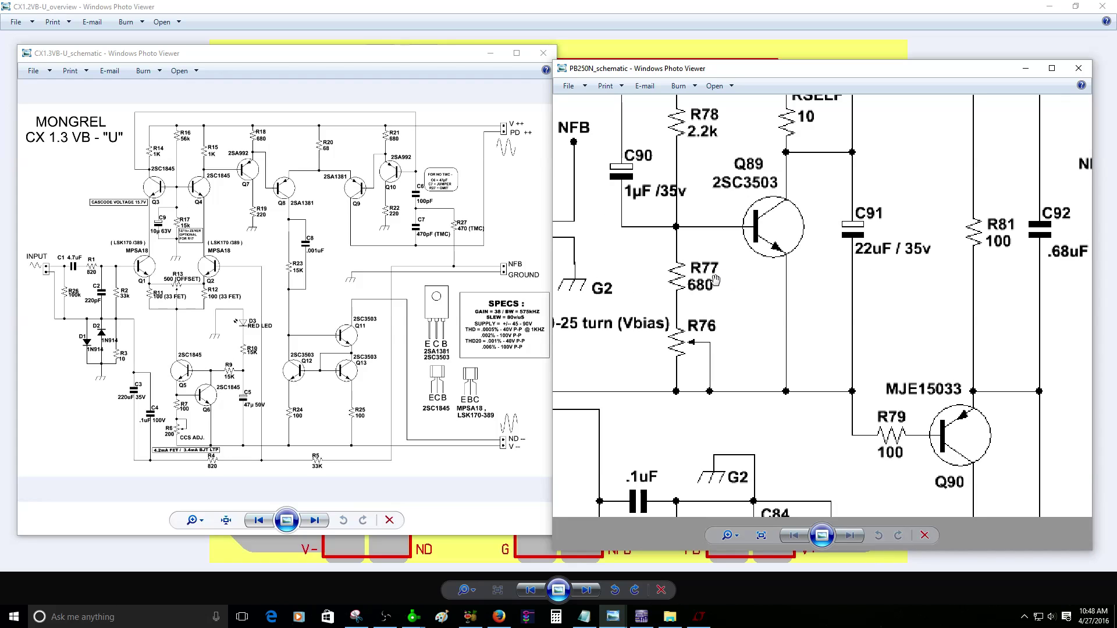
{"action": "mouse_move", "coordinate": [413, 617]}
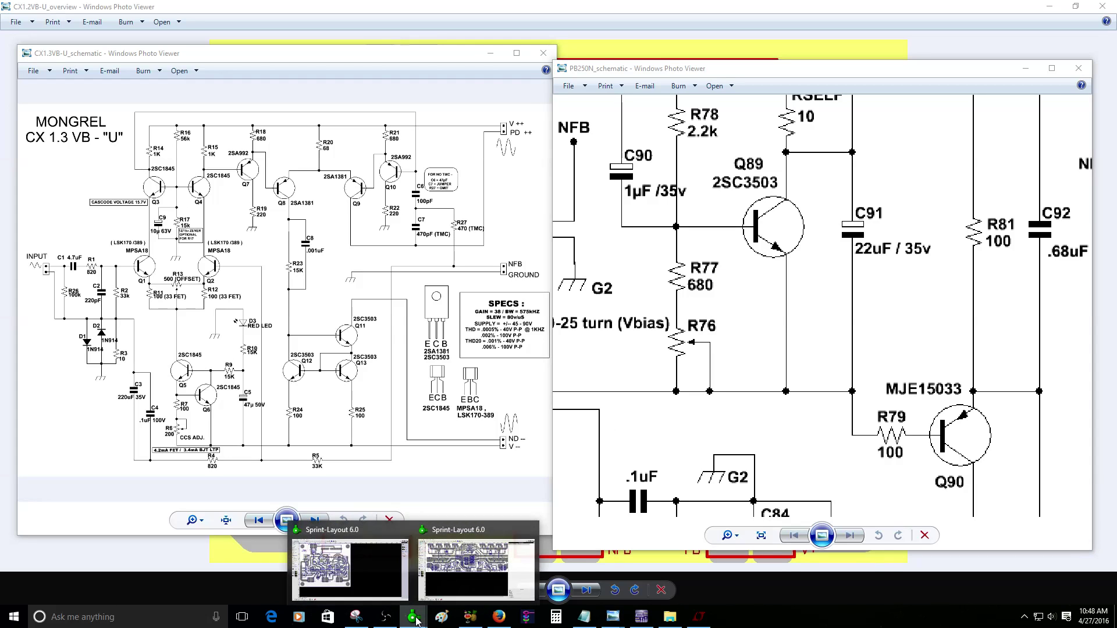
{"action": "left_click", "coordinate": [468, 556]}
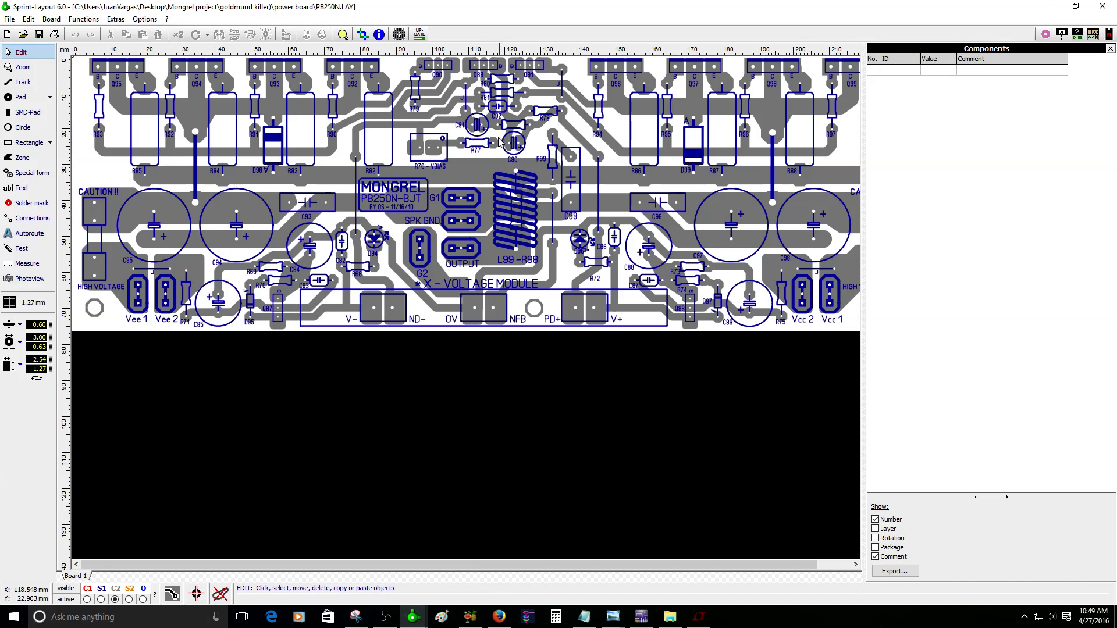
{"action": "scroll", "coordinate": [459, 160], "scroll_direction": "up", "scroll_amount": 2}
{"action": "scroll", "coordinate": [460, 160], "scroll_direction": "up", "scroll_amount": 2}
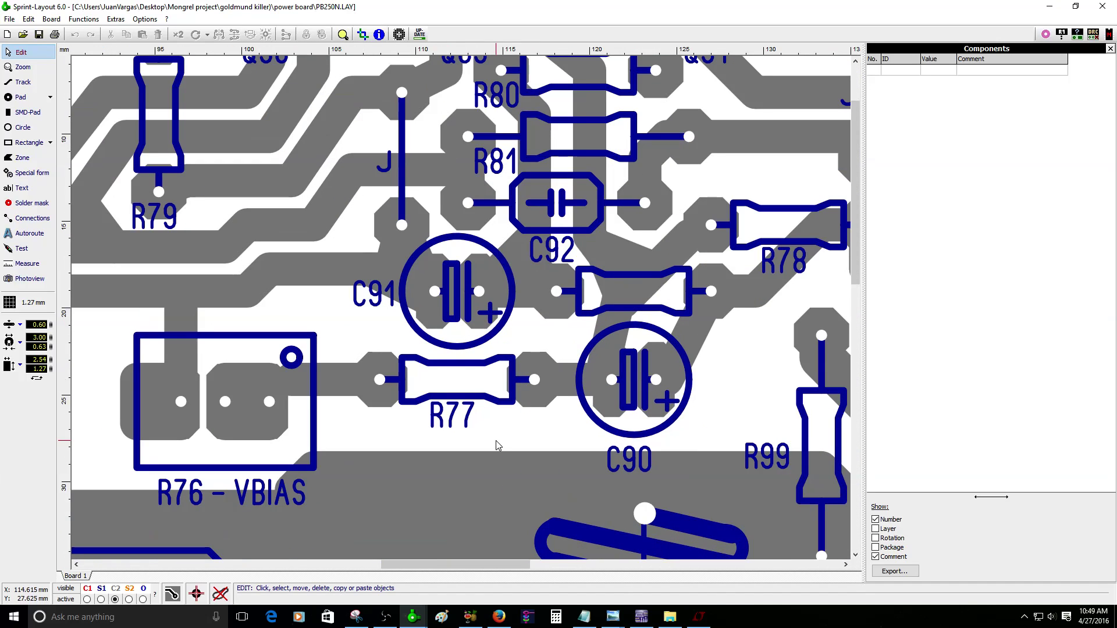
Create a component from the R77 resistor footprint with ID R77, value 680 and comment "220r 1/2W"
{"action": "left_click", "coordinate": [512, 407]}
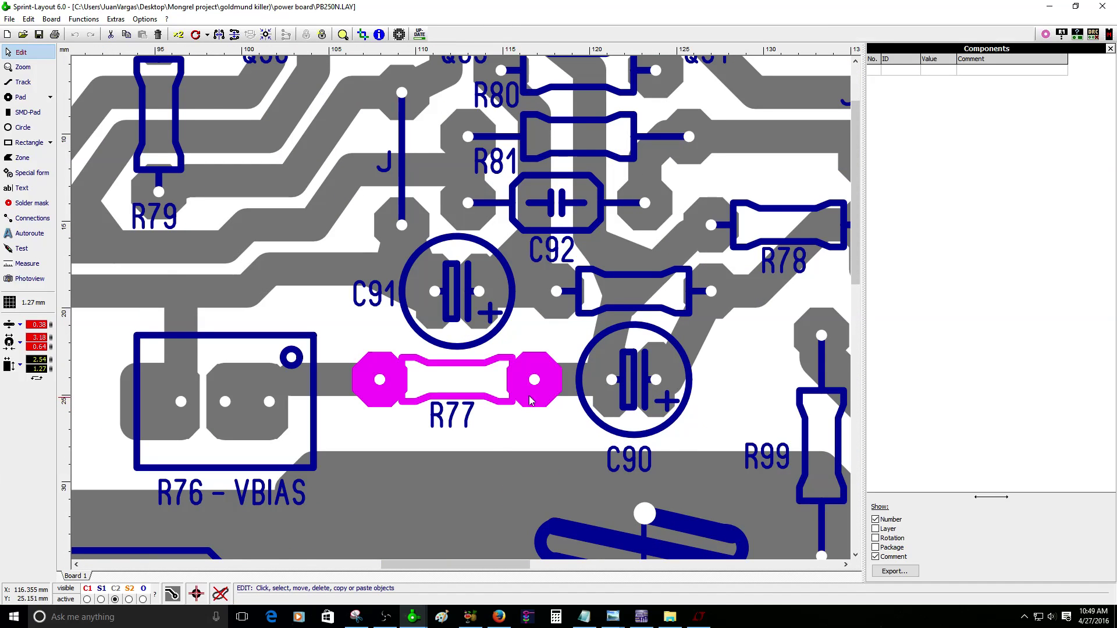
{"action": "right_click", "coordinate": [535, 397]}
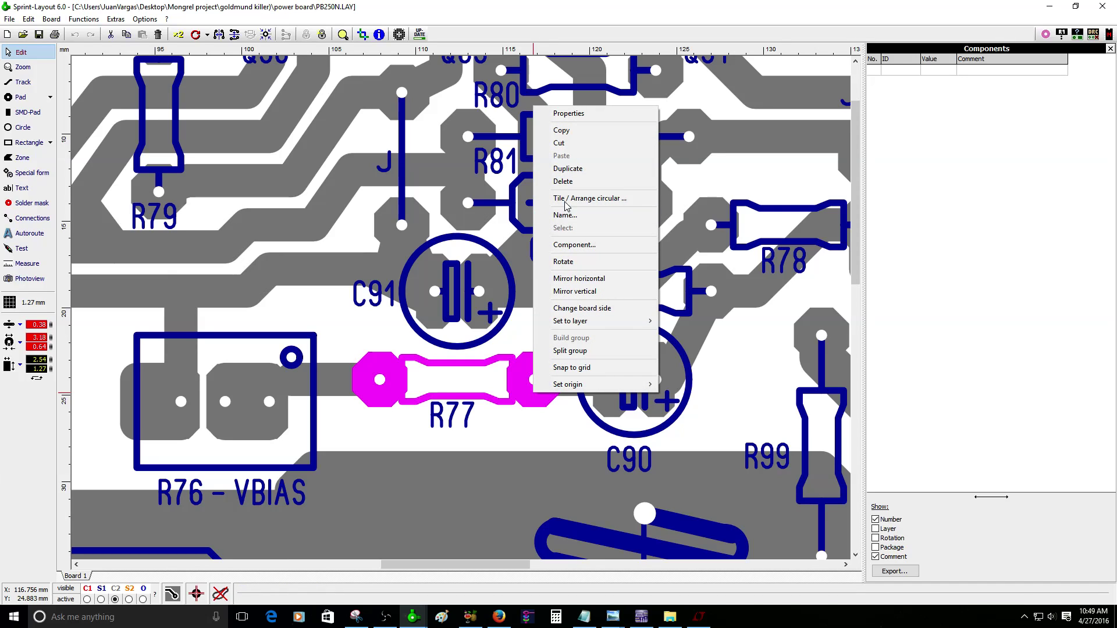
{"action": "left_click", "coordinate": [579, 245]}
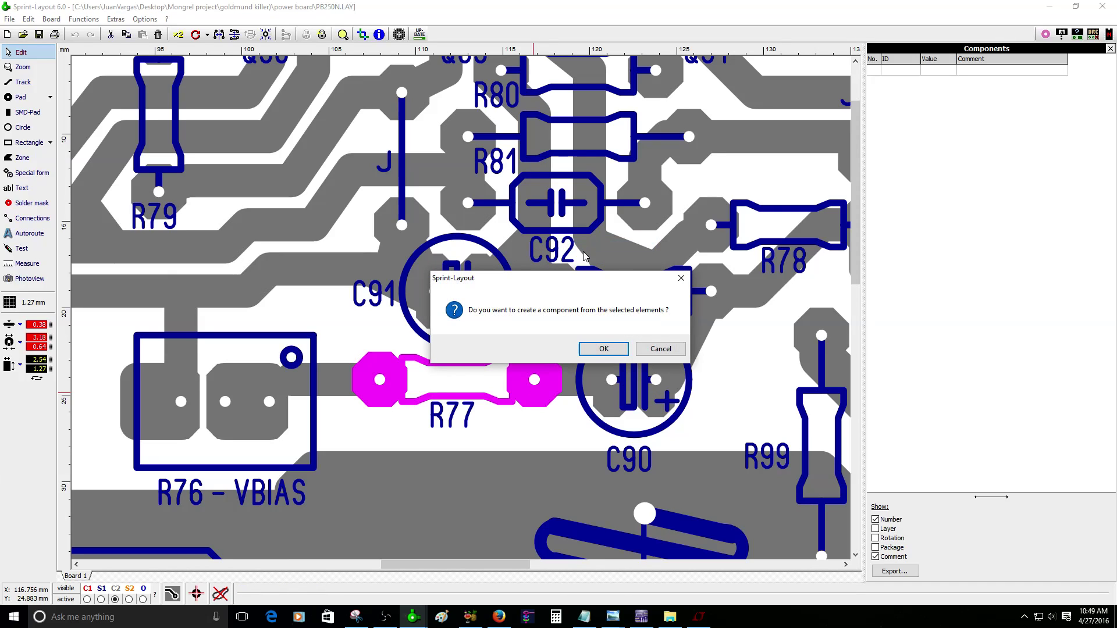
{"action": "left_click", "coordinate": [611, 349]}
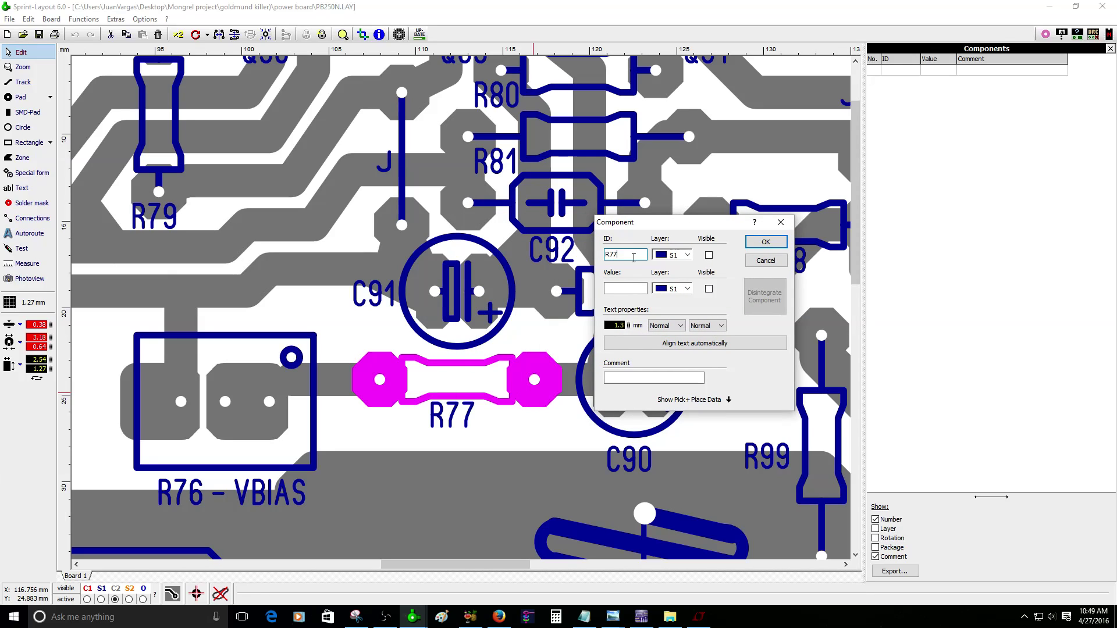
{"action": "left_click", "coordinate": [628, 285]}
{"action": "left_click", "coordinate": [617, 379]}
{"action": "left_click", "coordinate": [782, 246]}
{"action": "scroll", "coordinate": [470, 429], "scroll_direction": "down", "scroll_amount": 1}
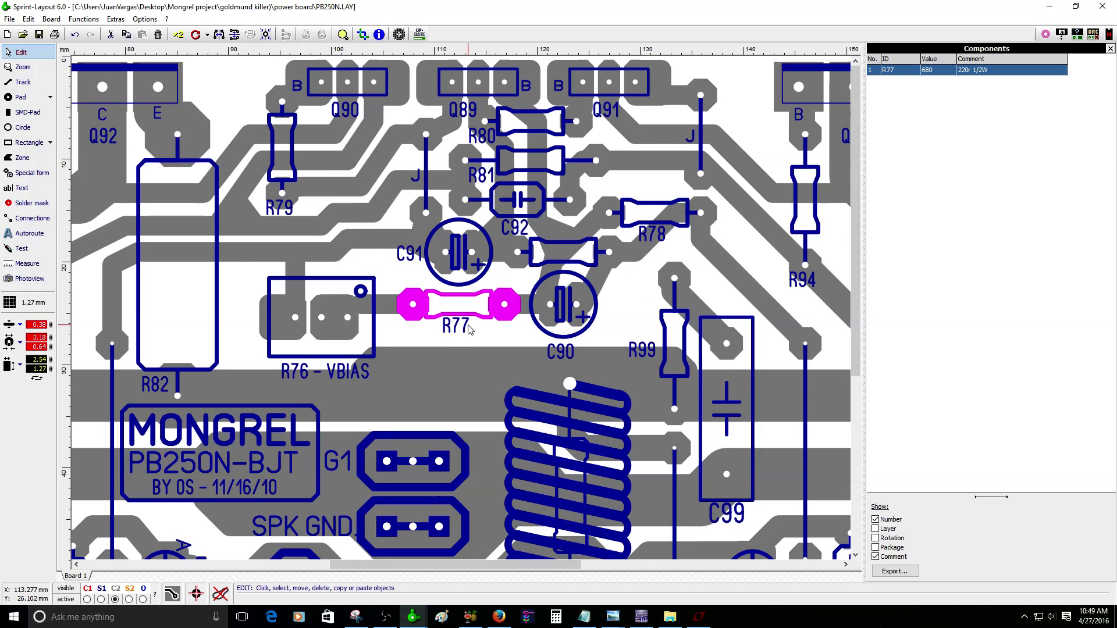
{"action": "scroll", "coordinate": [495, 325], "scroll_direction": "up", "scroll_amount": 2}
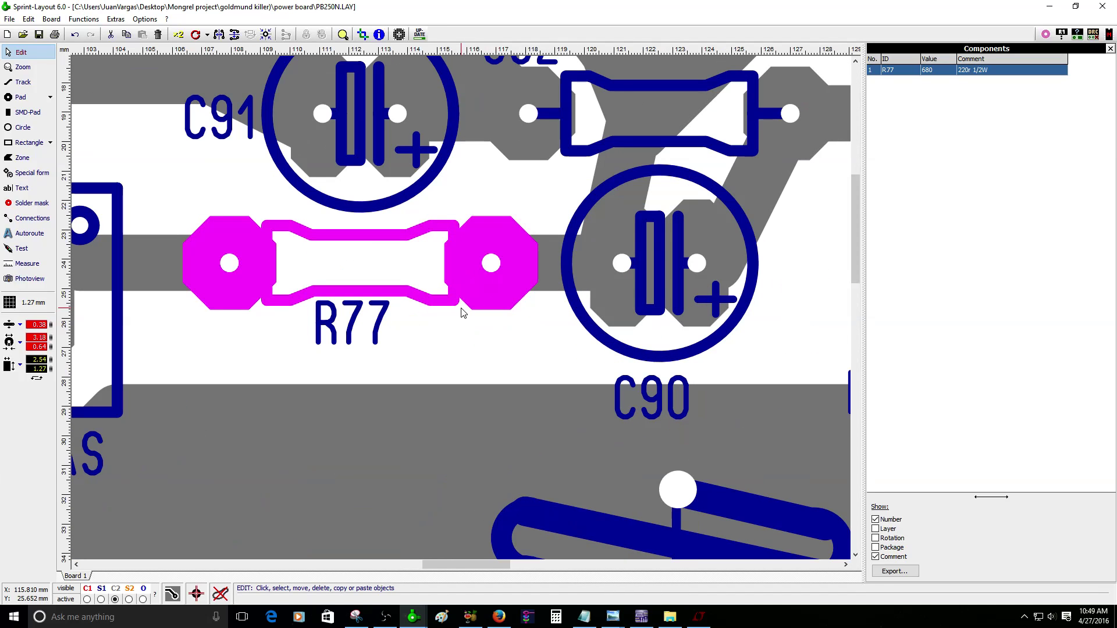
{"action": "scroll", "coordinate": [463, 312], "scroll_direction": "down", "scroll_amount": 2}
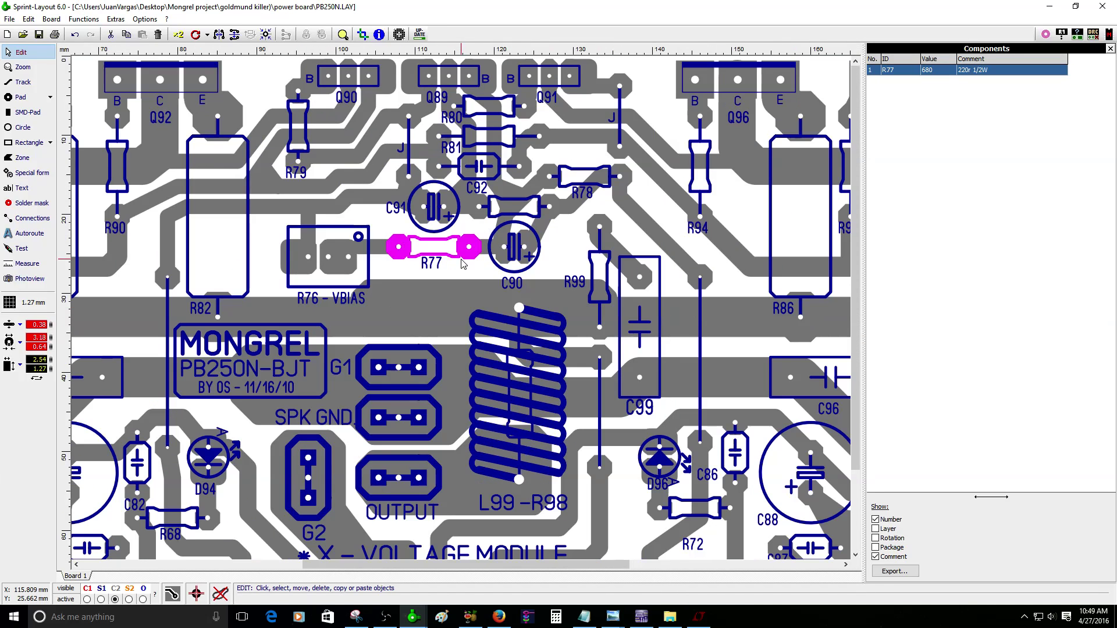
Bring the PB250N_schematic image back up, then minimize all open windows to reach the desktop
{"action": "left_click", "coordinate": [612, 616]}
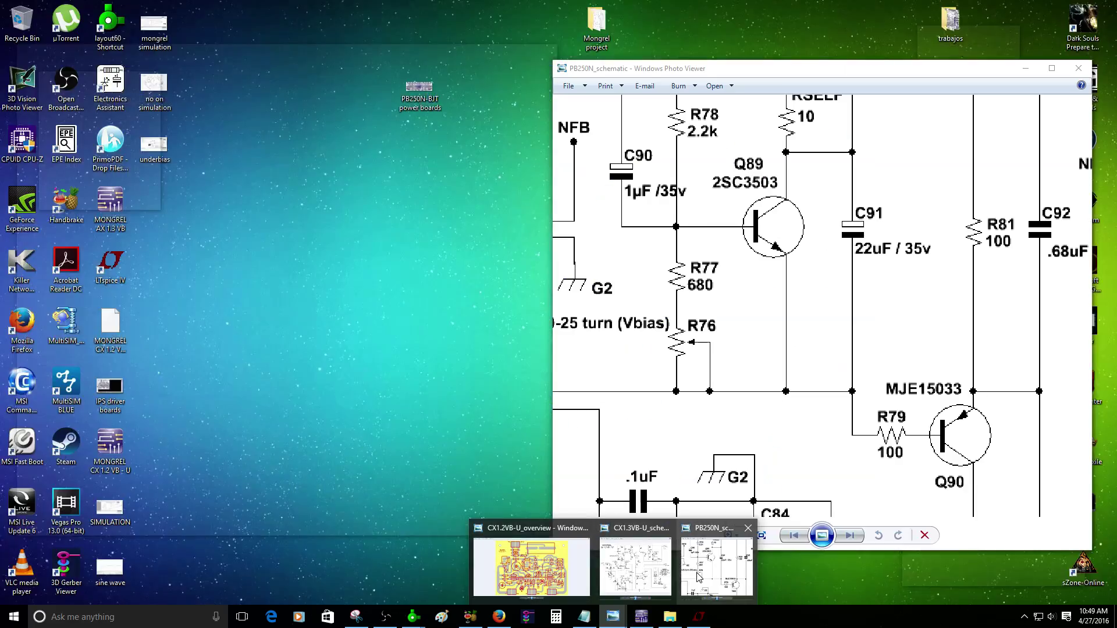
{"action": "left_click", "coordinate": [698, 576]}
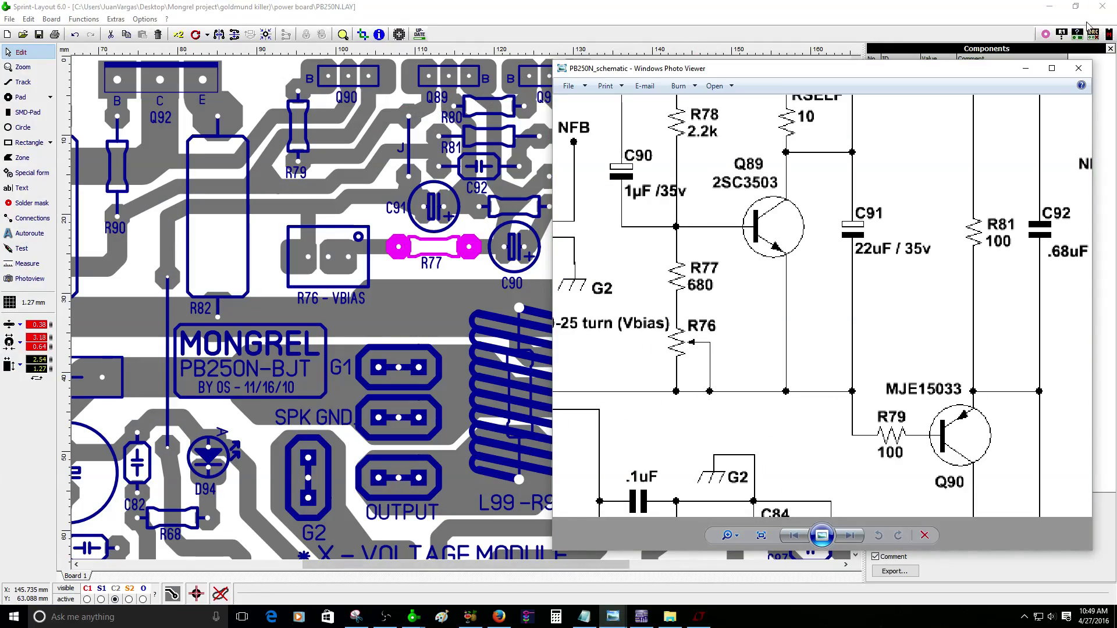
{"action": "left_click", "coordinate": [1049, 6]}
{"action": "left_click", "coordinate": [1049, 7]}
{"action": "left_click", "coordinate": [1051, 6]}
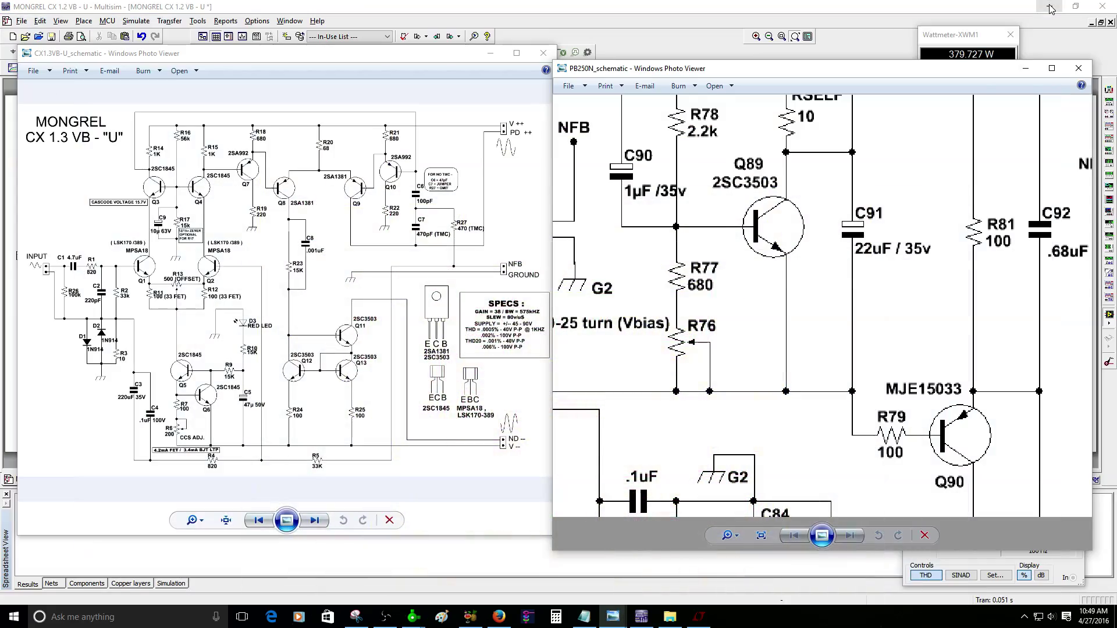
{"action": "left_click", "coordinate": [1051, 6]}
{"action": "left_click", "coordinate": [1024, 70]}
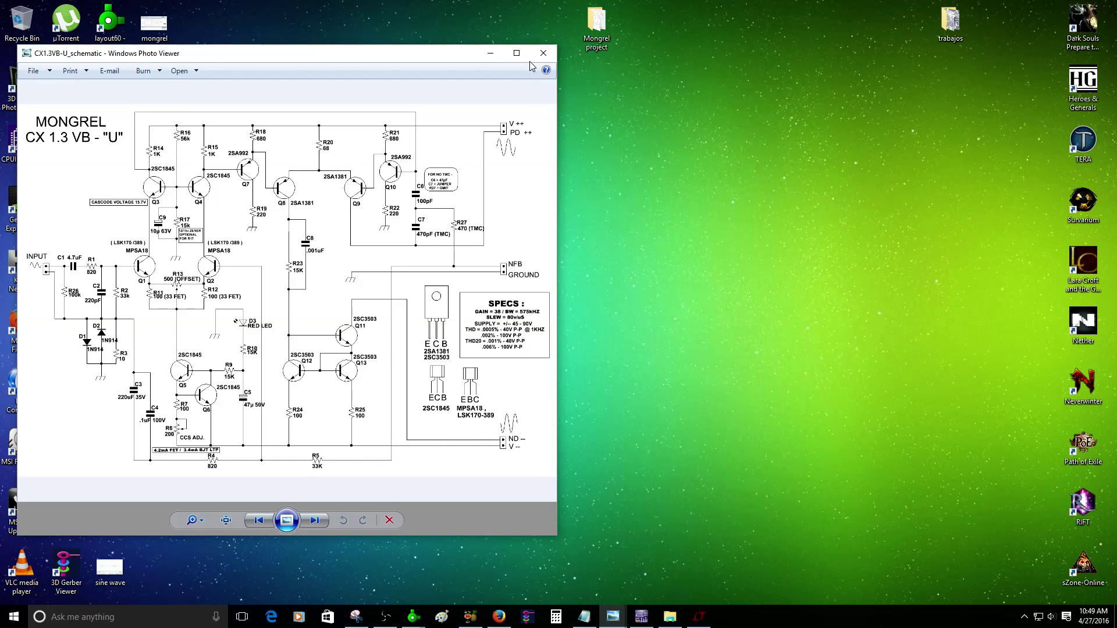
{"action": "left_click", "coordinate": [491, 53]}
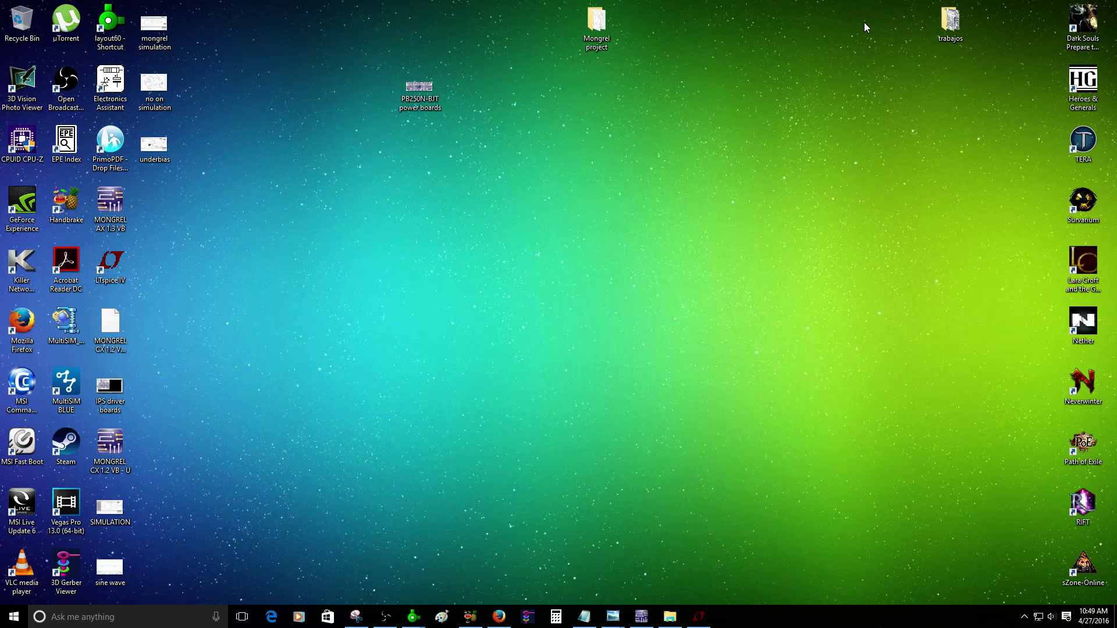
Open the Mongrel_schema image from the Mongrel project folder and examine its RBIAS network around Q14 and Q15
{"action": "double_click", "coordinate": [599, 21]}
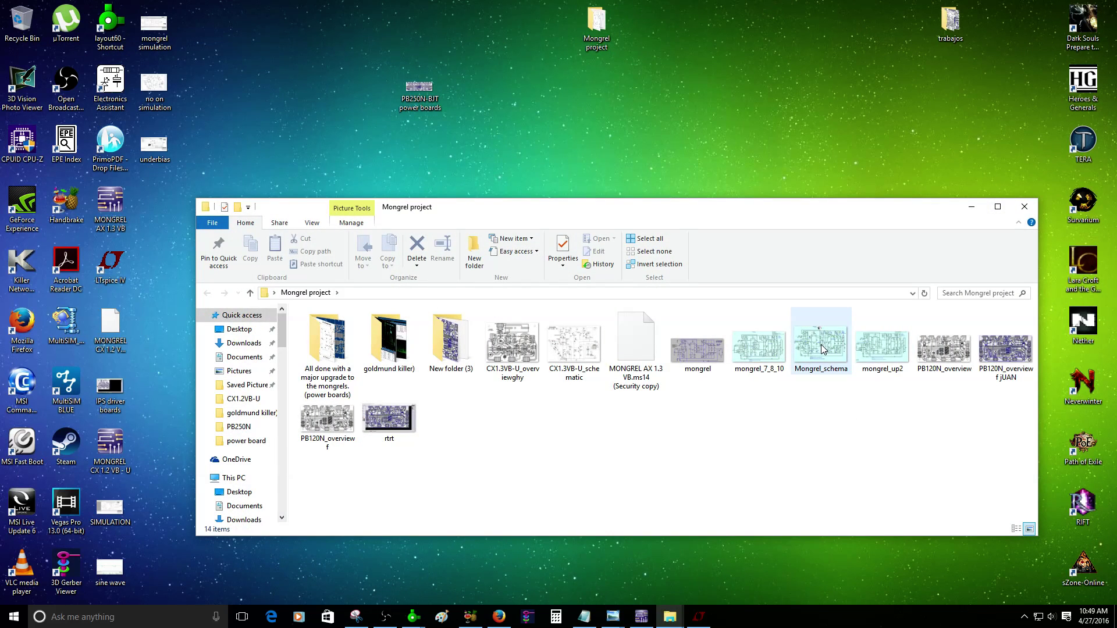
{"action": "double_click", "coordinate": [841, 349]}
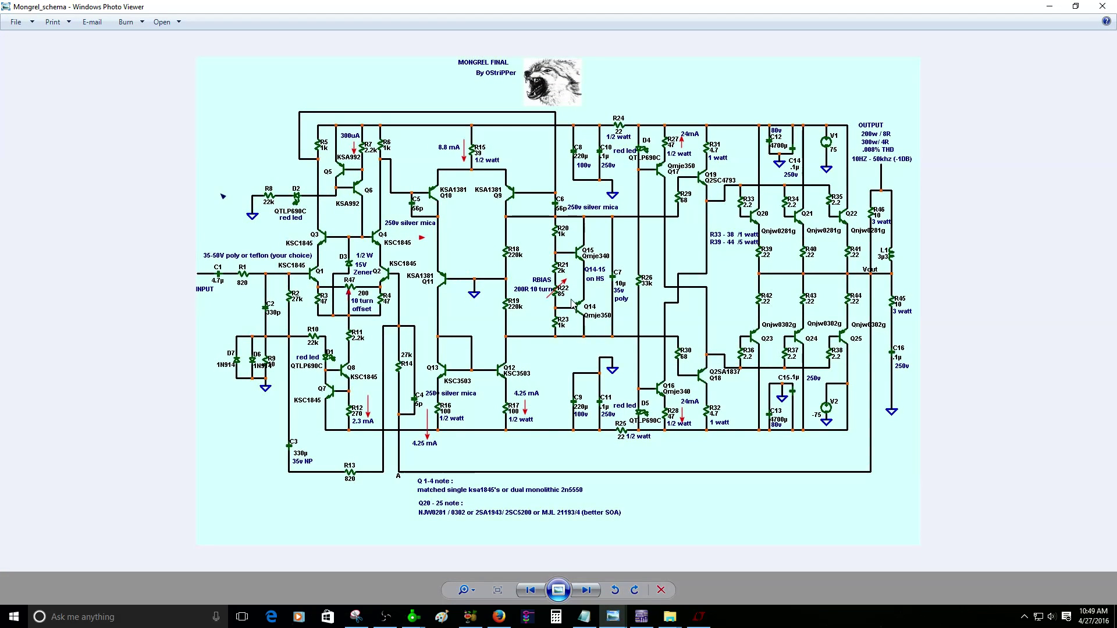
{"action": "scroll", "coordinate": [575, 295], "scroll_direction": "up", "scroll_amount": 3}
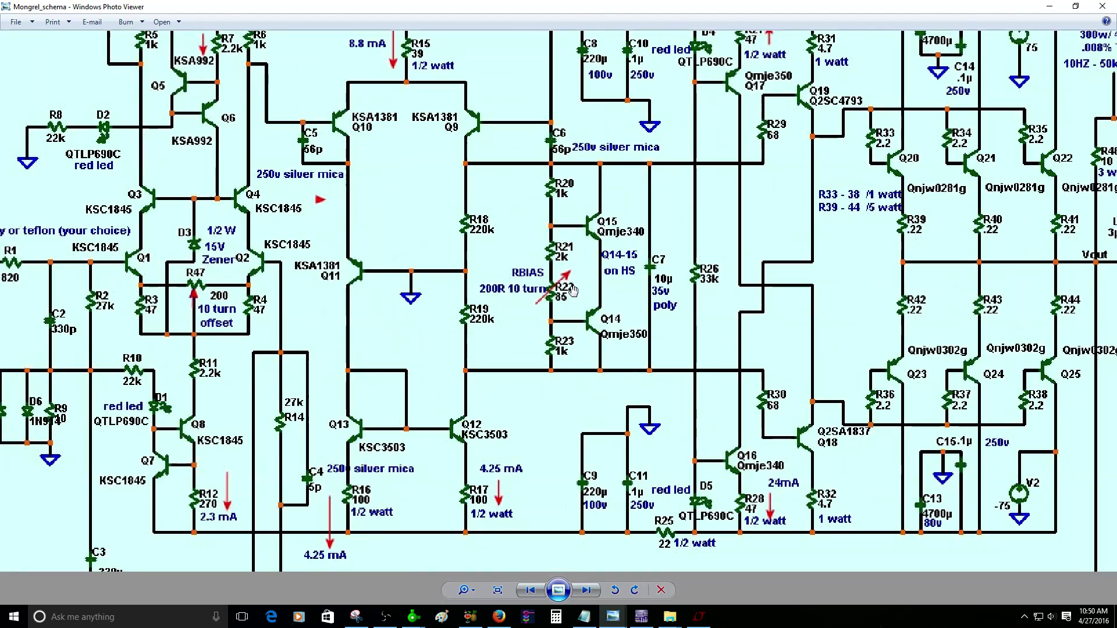
{"action": "scroll", "coordinate": [573, 290], "scroll_direction": "down", "scroll_amount": 3}
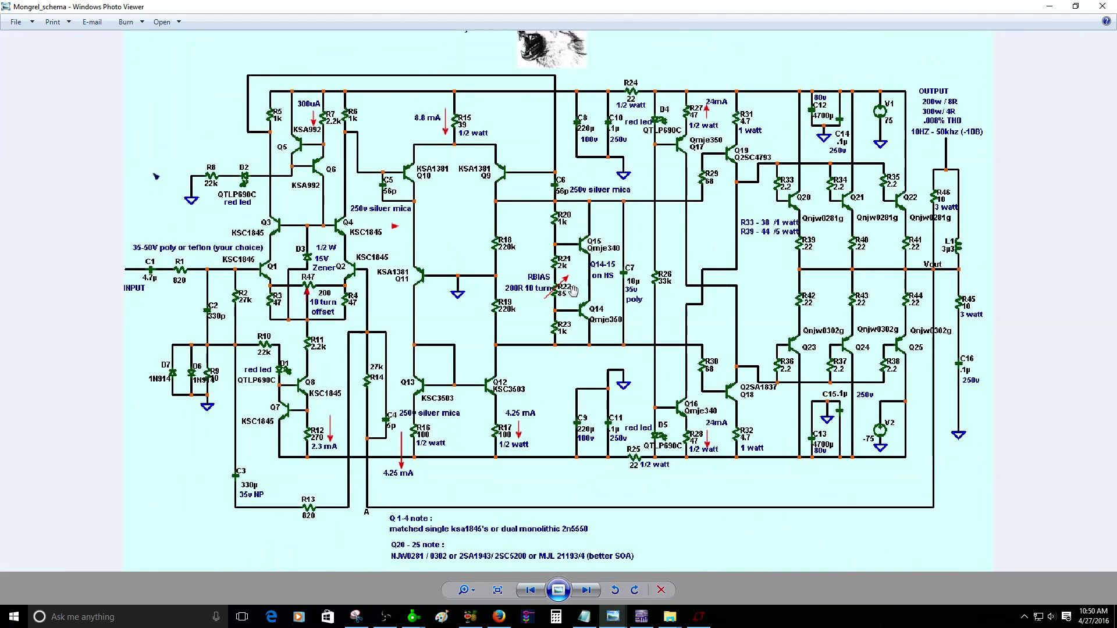
Browse on to the PB120N_overview board image and examine the bias parts around R84 and R85
{"action": "key", "text": "Right"}
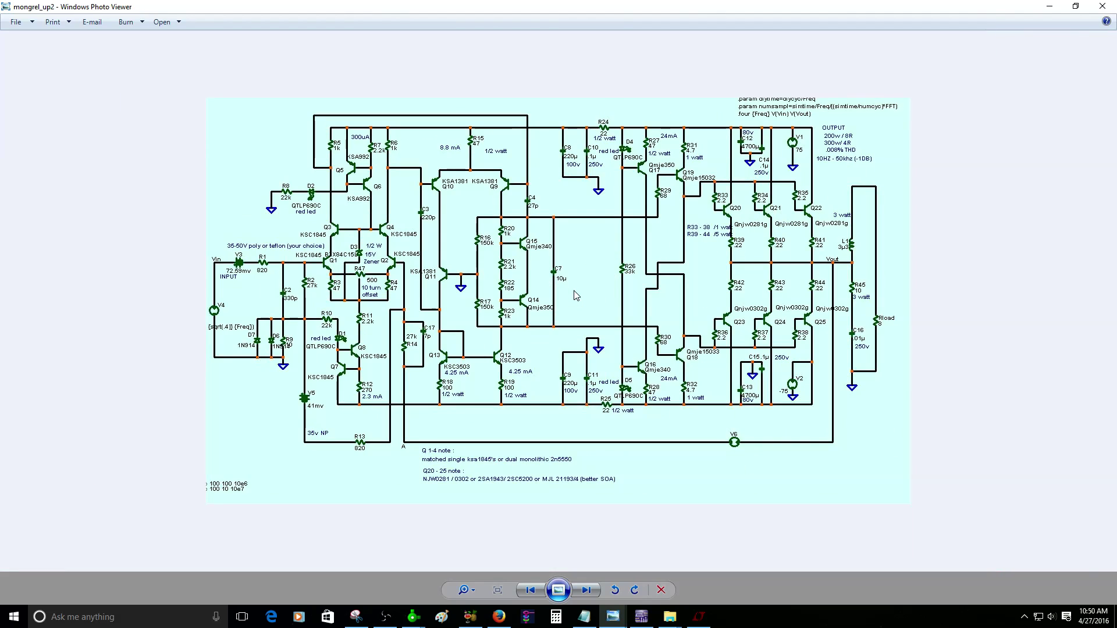
{"action": "key", "text": "Right"}
{"action": "key", "text": "Left"}
{"action": "key", "text": "Right"}
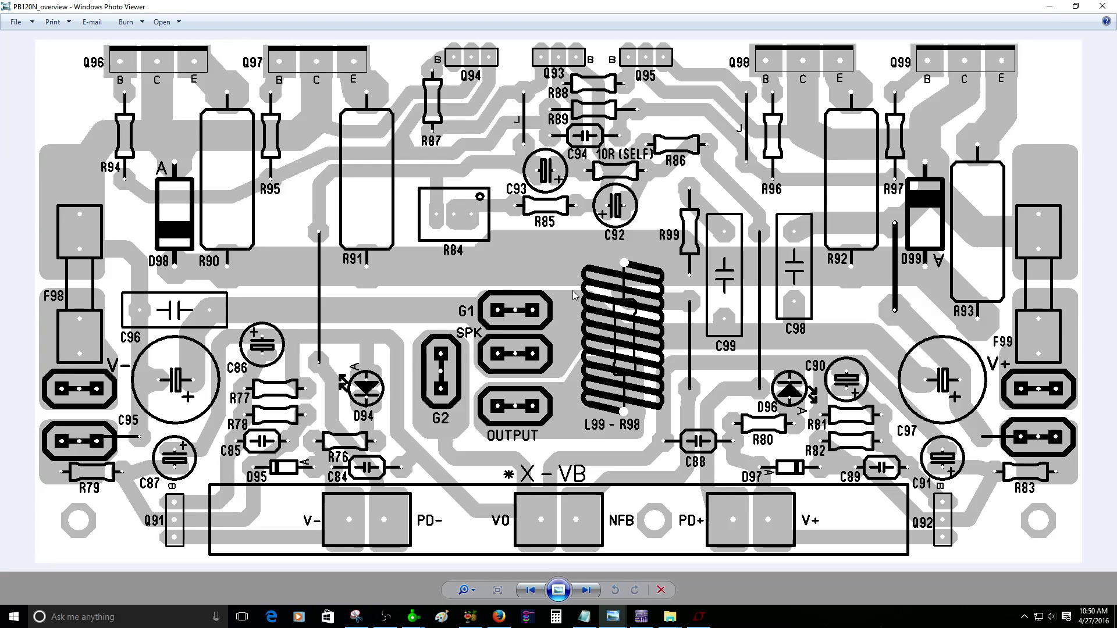
{"action": "scroll", "coordinate": [557, 189], "scroll_direction": "up", "scroll_amount": 3}
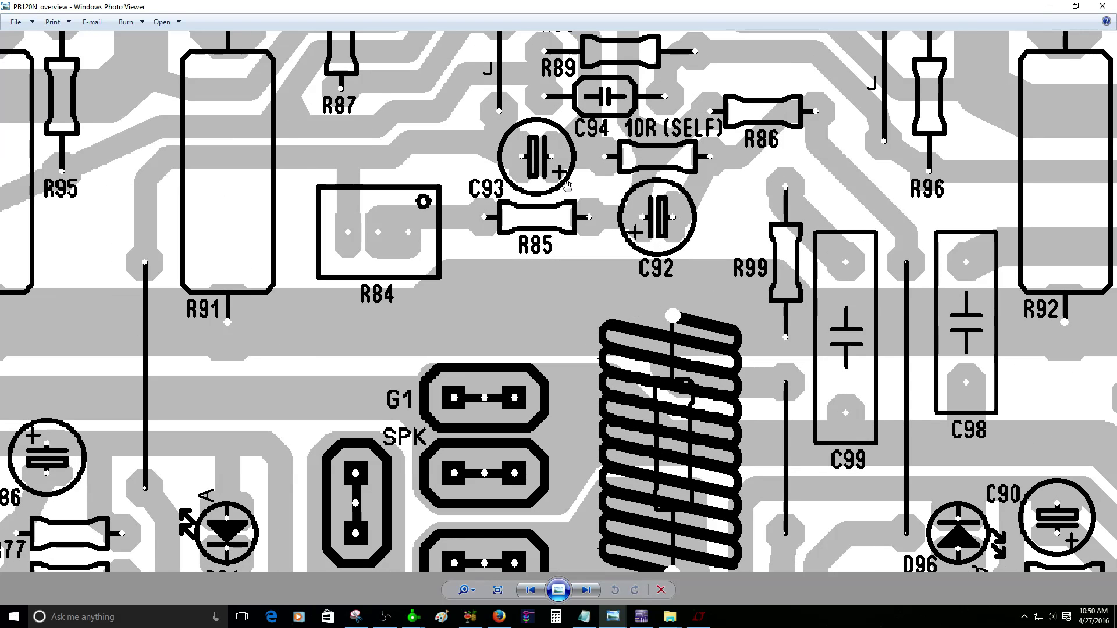
{"action": "left_click_drag", "start_coordinate": [549, 245], "coordinate": [552, 345]}
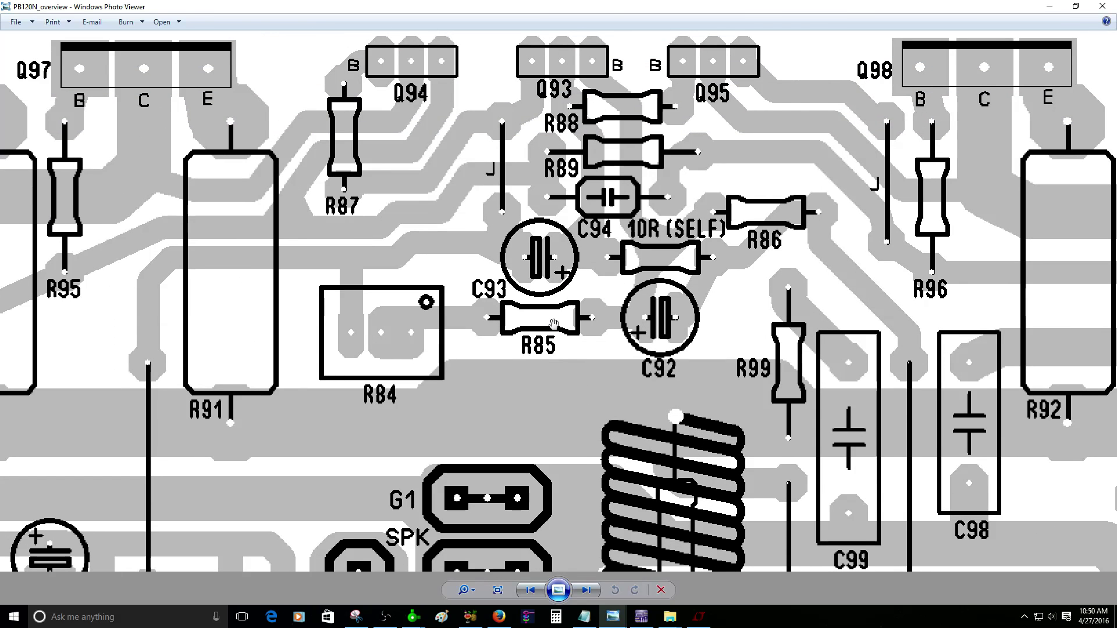
{"action": "scroll", "coordinate": [554, 323], "scroll_direction": "up", "scroll_amount": 2}
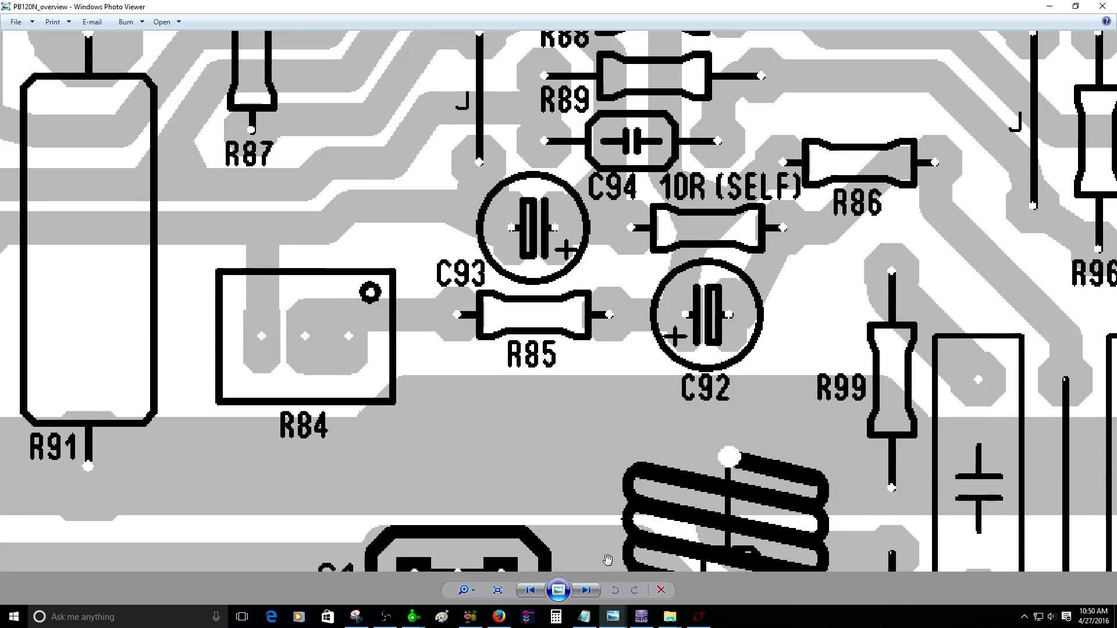
Bring the PB250N_schematic image to the front, examine R76 and R77 in the bias circuit, and return to the full schematic
{"action": "left_click", "coordinate": [642, 618]}
{"action": "left_click", "coordinate": [645, 623]}
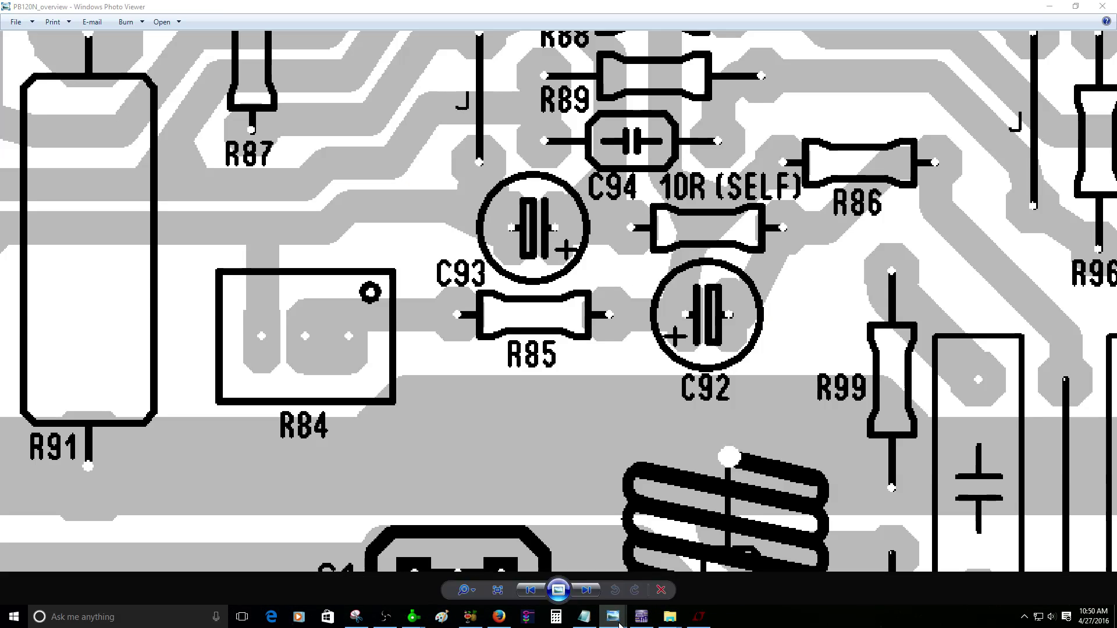
{"action": "mouse_move", "coordinate": [613, 618]}
{"action": "left_click", "coordinate": [638, 571]}
{"action": "scroll", "coordinate": [684, 401], "scroll_direction": "down", "scroll_amount": 4}
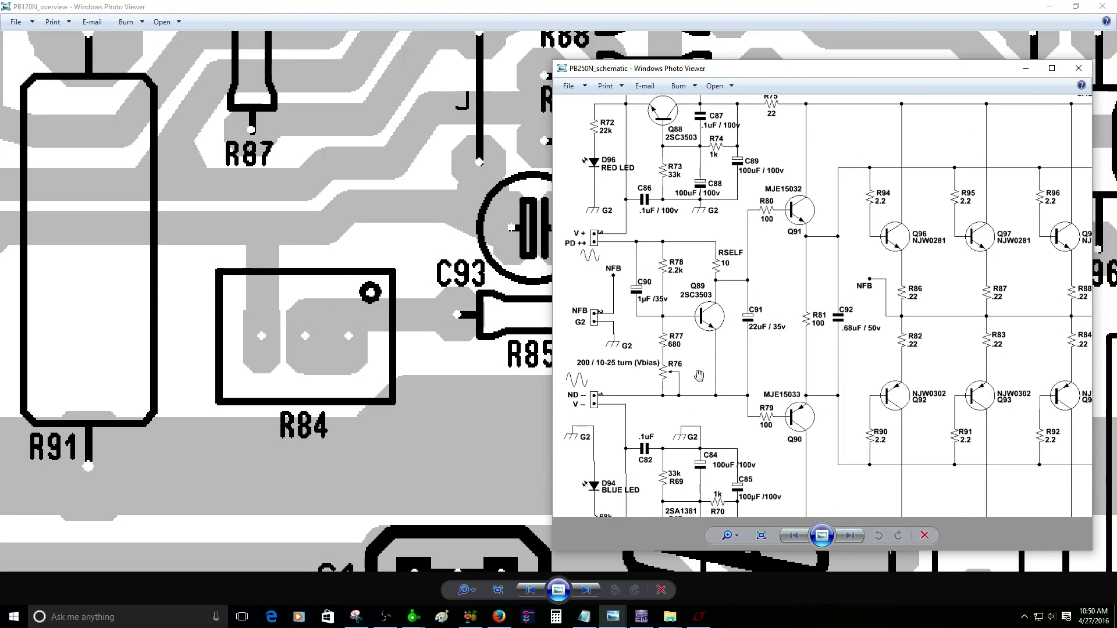
{"action": "scroll", "coordinate": [689, 368], "scroll_direction": "up", "scroll_amount": 3}
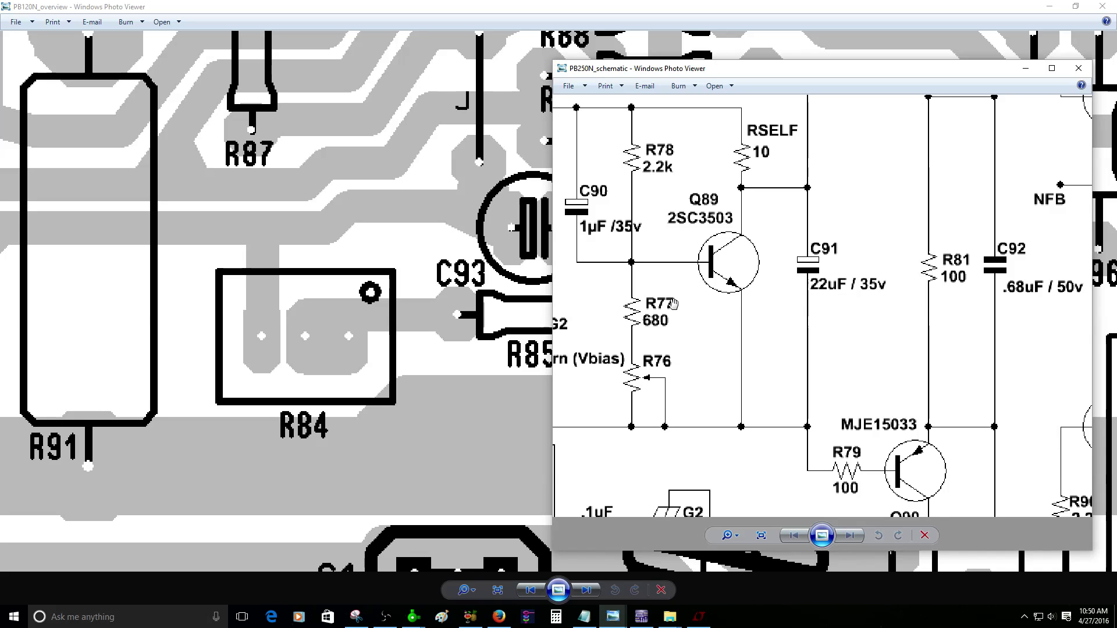
{"action": "scroll", "coordinate": [673, 321], "scroll_direction": "down", "scroll_amount": 5}
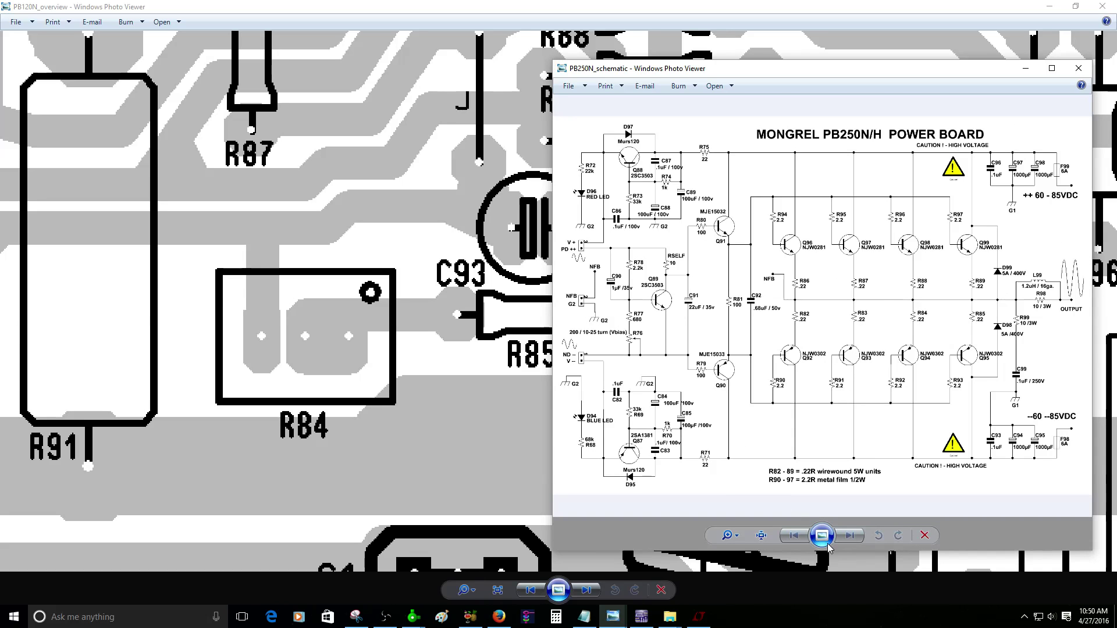
Open PB120N_schematic from New folder (3) in the Mongrel project folder and examine the bias network around R84 and R85
{"action": "mouse_move", "coordinate": [672, 617]}
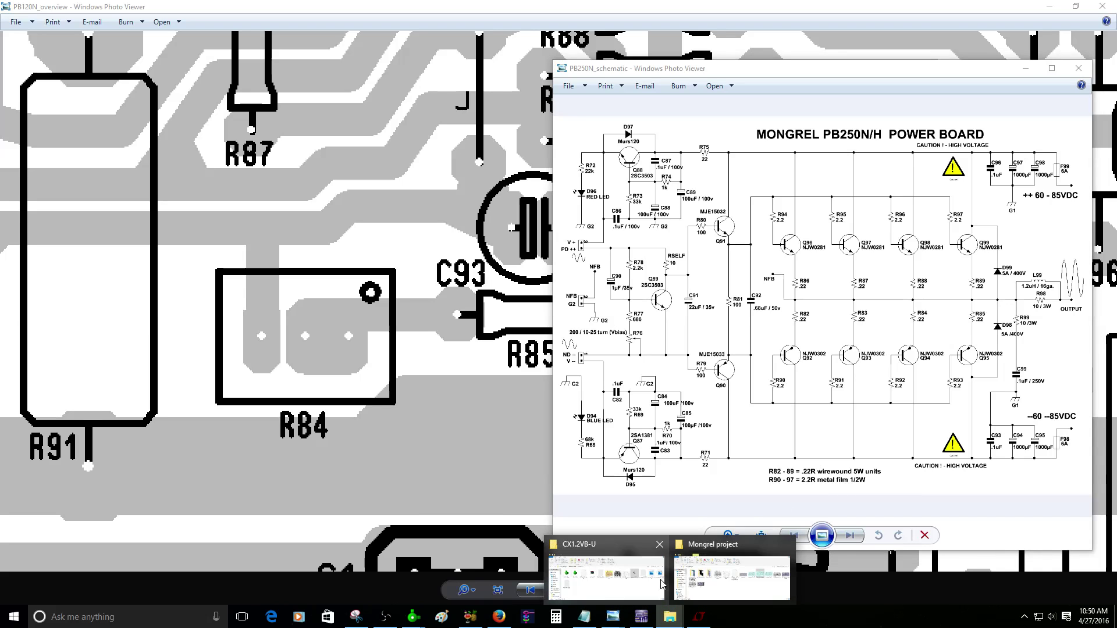
{"action": "left_click", "coordinate": [734, 568]}
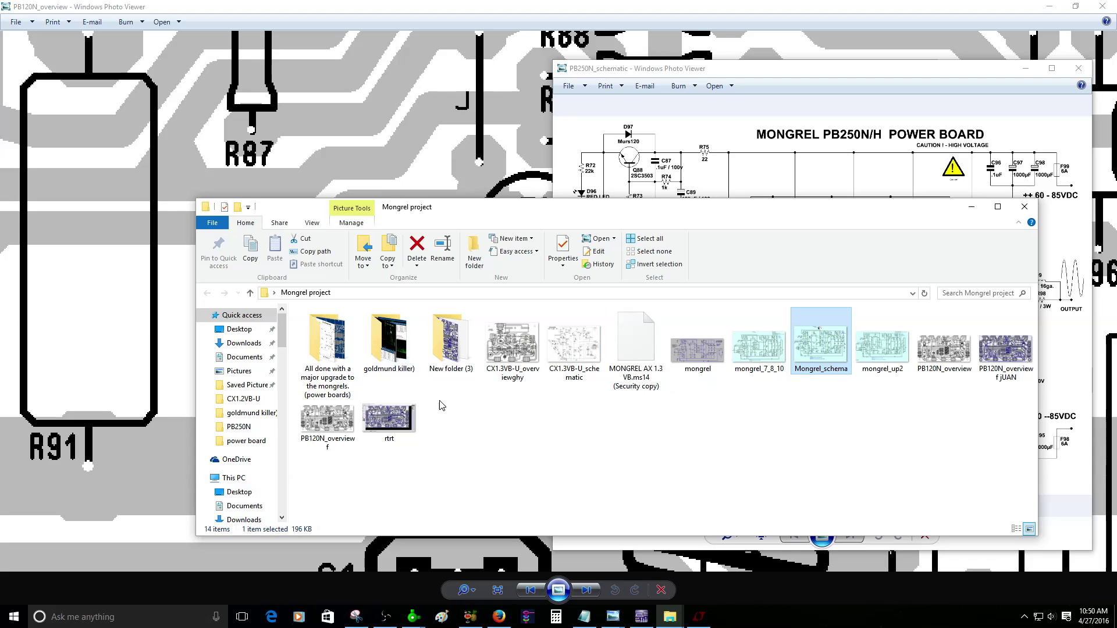
{"action": "double_click", "coordinate": [442, 378]}
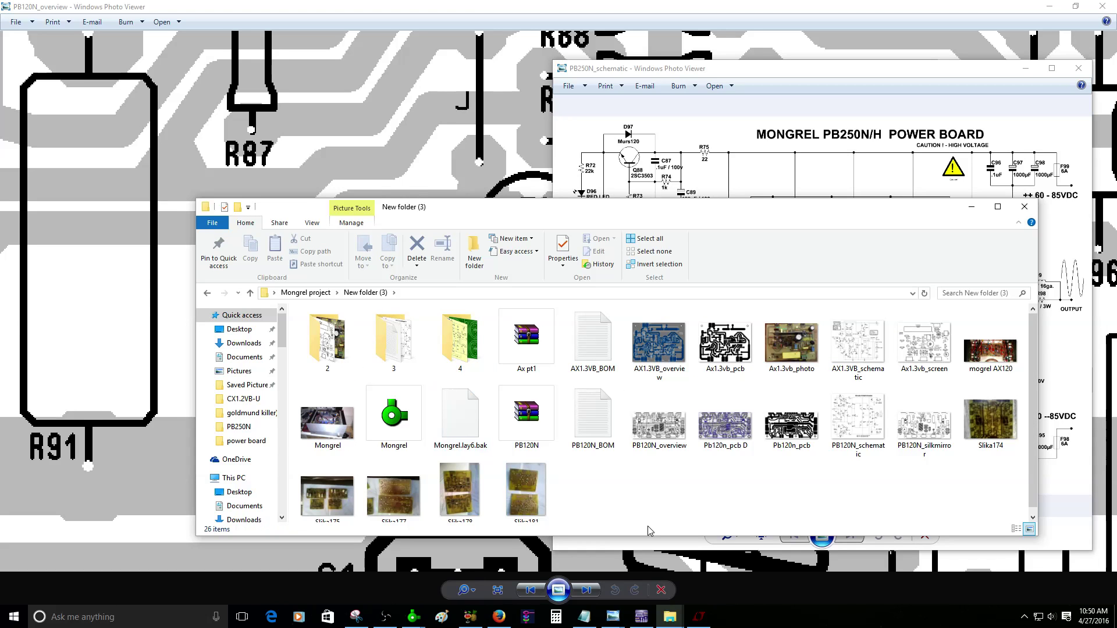
{"action": "double_click", "coordinate": [869, 420]}
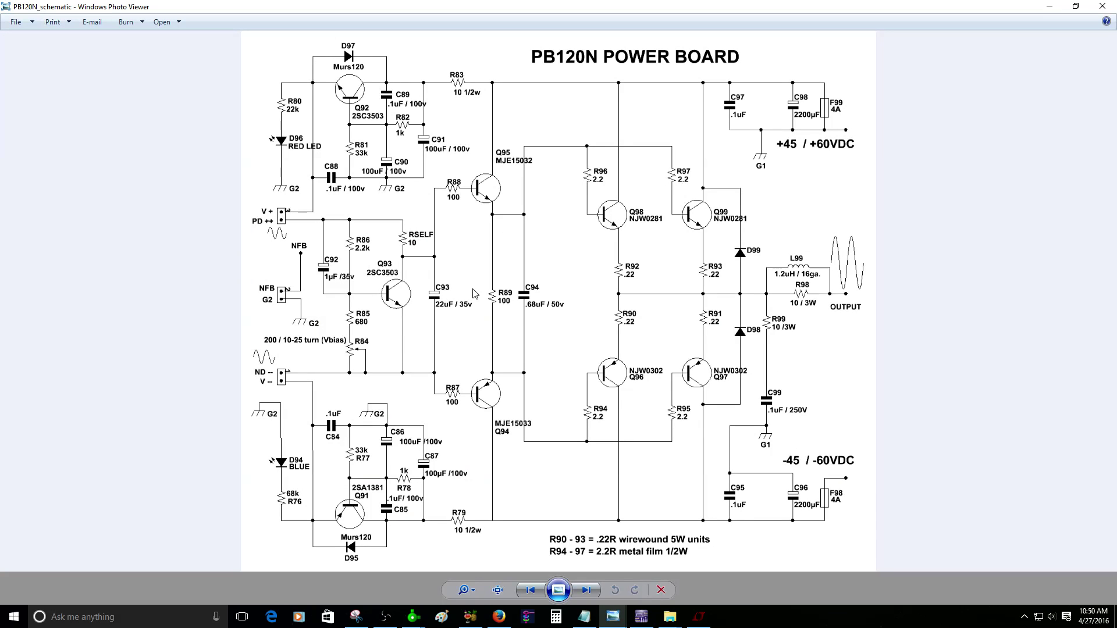
{"action": "scroll", "coordinate": [368, 327], "scroll_direction": "up", "scroll_amount": 2}
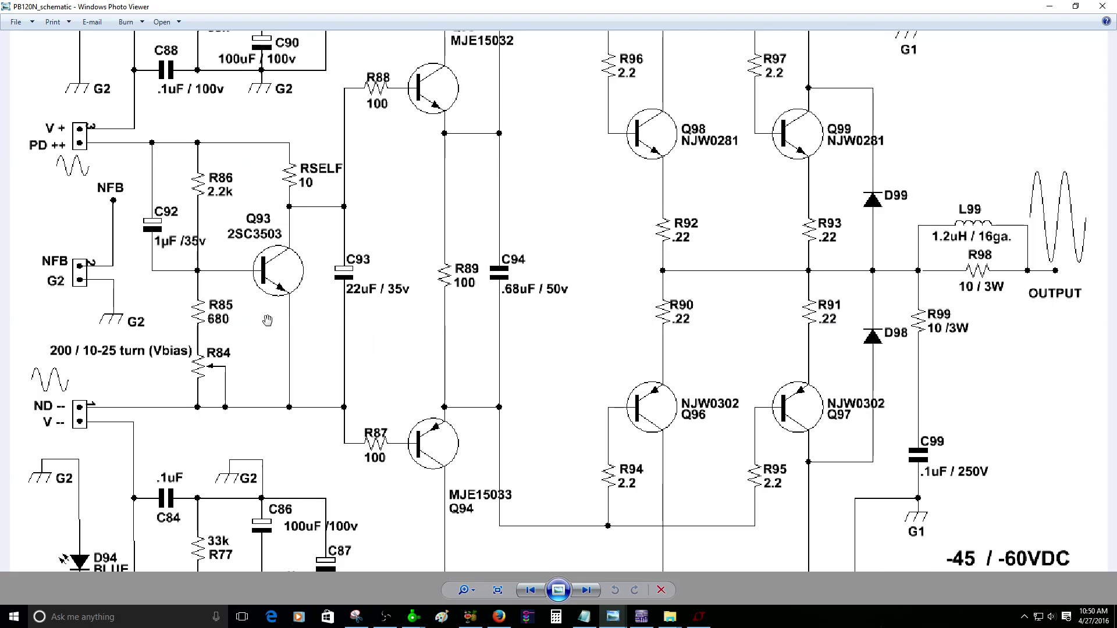
Examine the Vbias resistors beside Q93 on the PB120N schematic once more, and return to a wider view of the power board
{"action": "left_click_drag", "start_coordinate": [166, 352], "coordinate": [189, 388]}
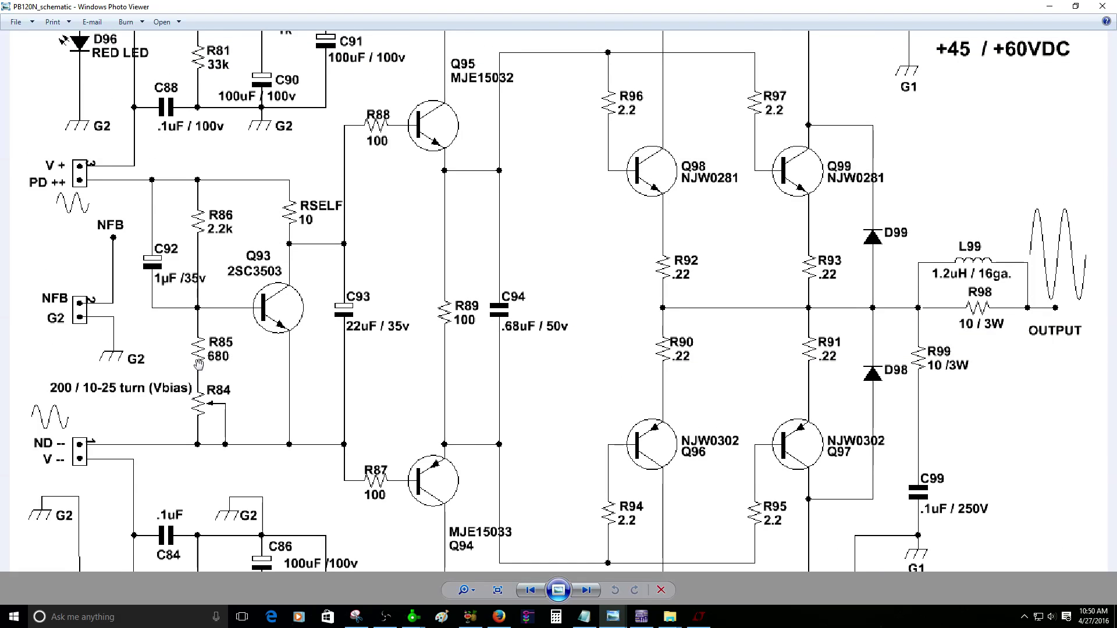
{"action": "scroll", "coordinate": [215, 356], "scroll_direction": "up", "scroll_amount": 1}
{"action": "scroll", "coordinate": [216, 356], "scroll_direction": "down", "scroll_amount": 1}
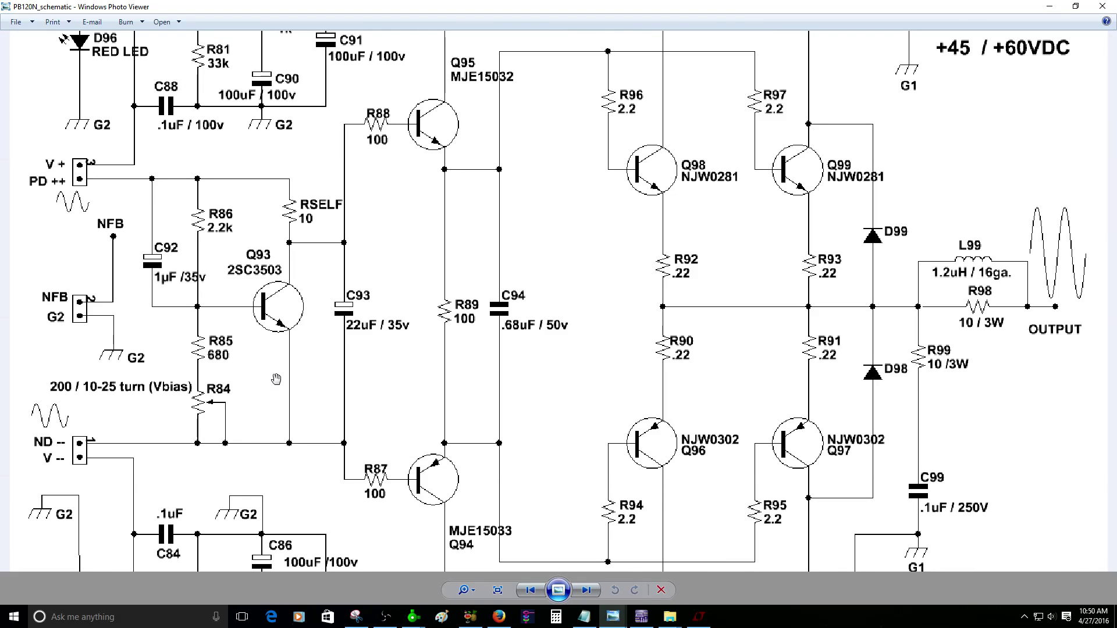
{"action": "scroll", "coordinate": [275, 379], "scroll_direction": "down", "scroll_amount": 1}
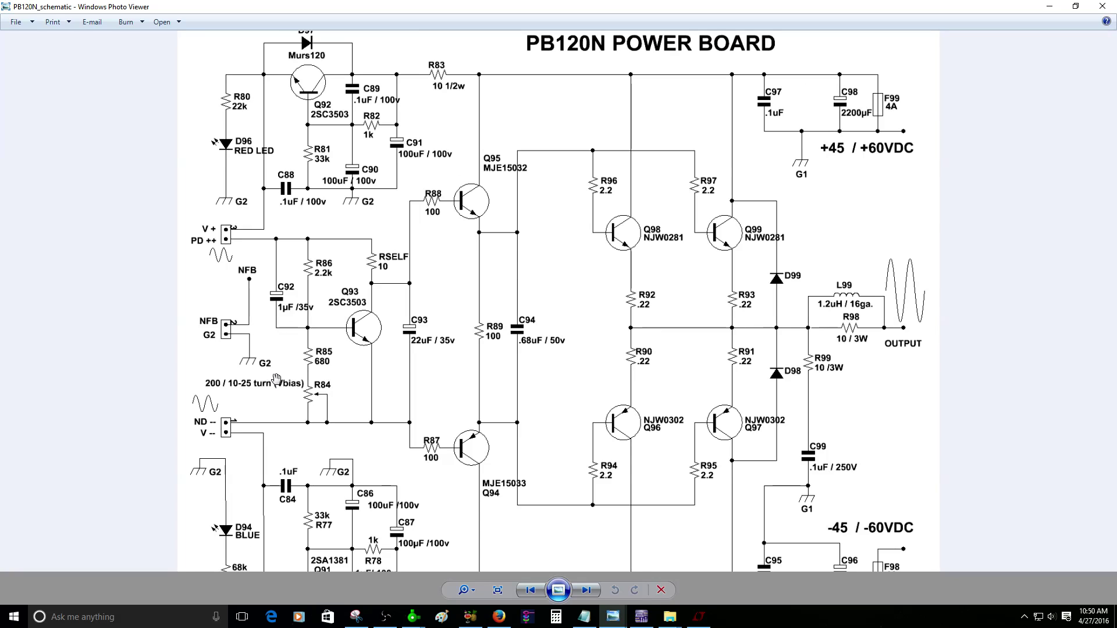
Put away the PB120N_schematic image, close PB250N_schematic, minimize the folder window, and view the central area of the PB120N_overview board
{"action": "left_click", "coordinate": [638, 621]}
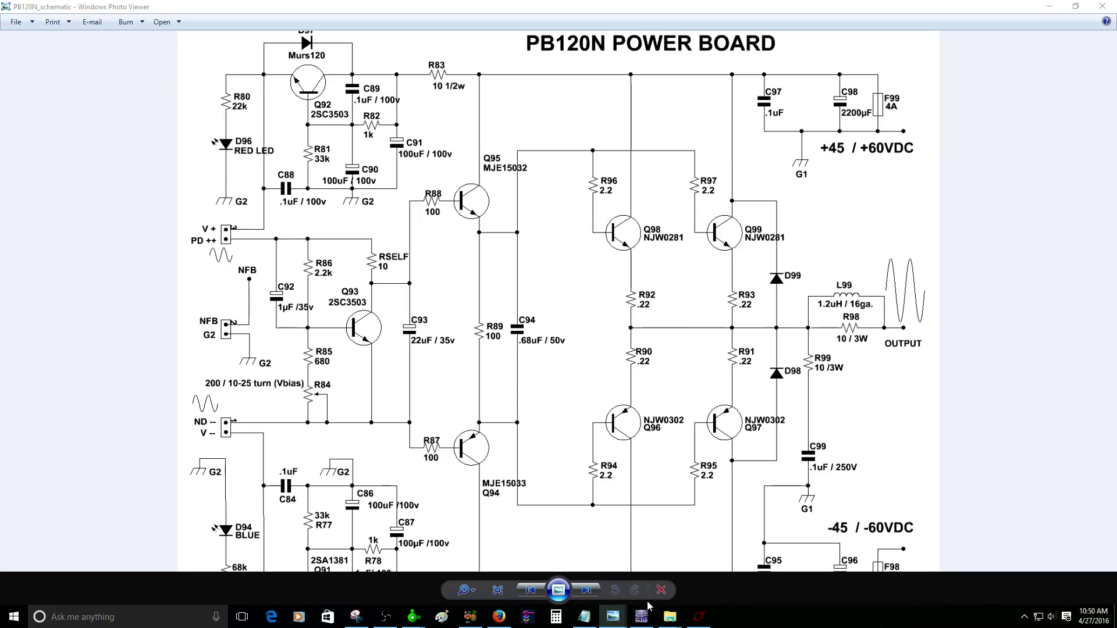
{"action": "key", "text": "alt+F4"}
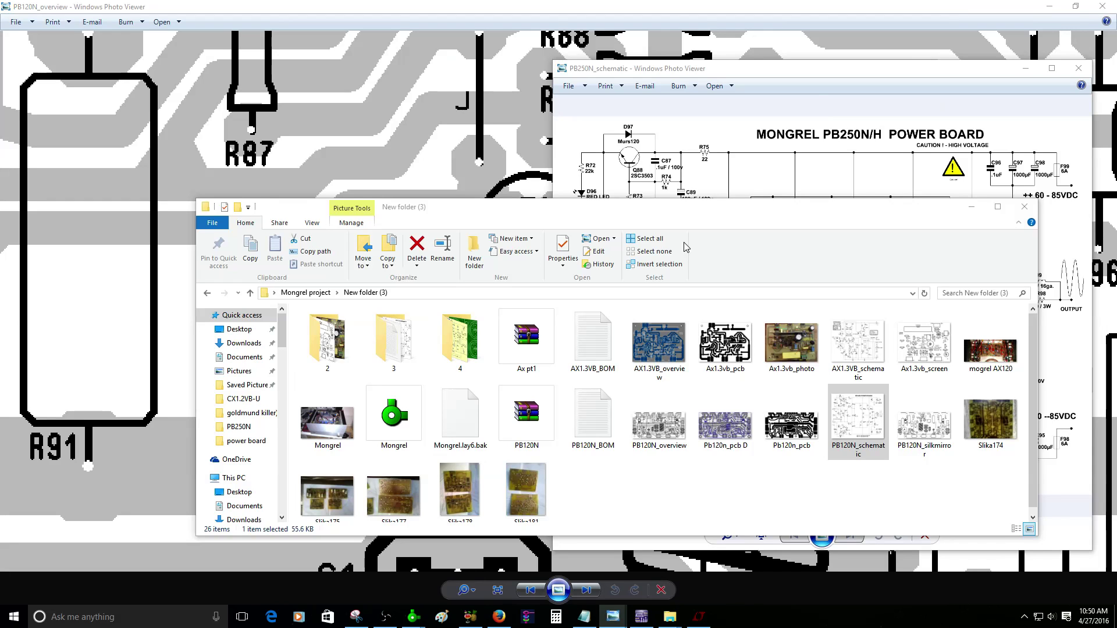
{"action": "left_click", "coordinate": [805, 106]}
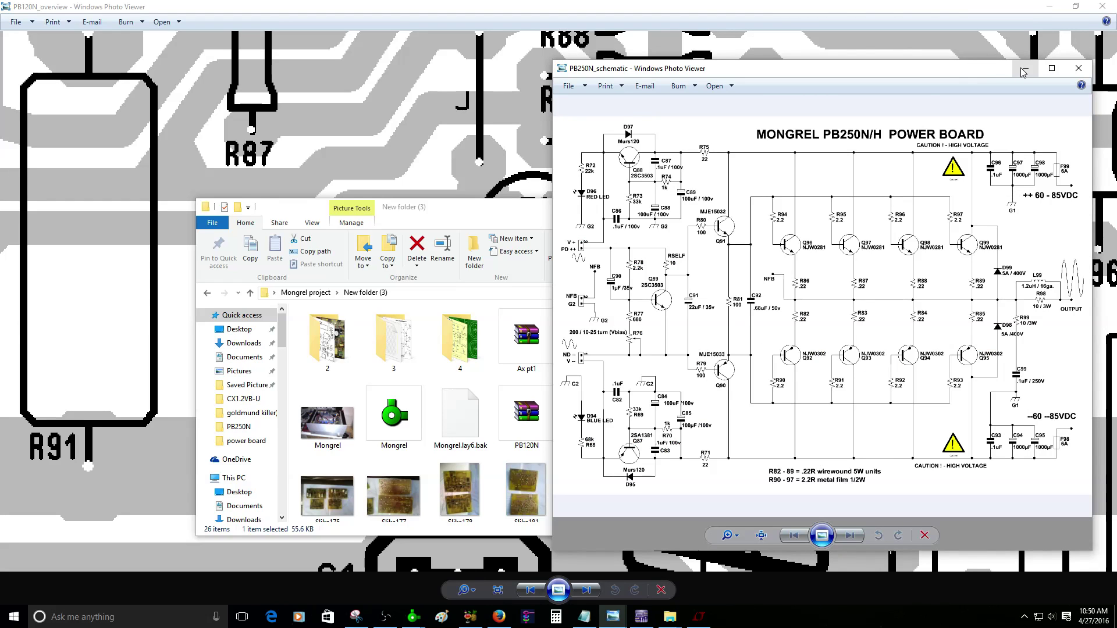
{"action": "left_click", "coordinate": [1081, 70]}
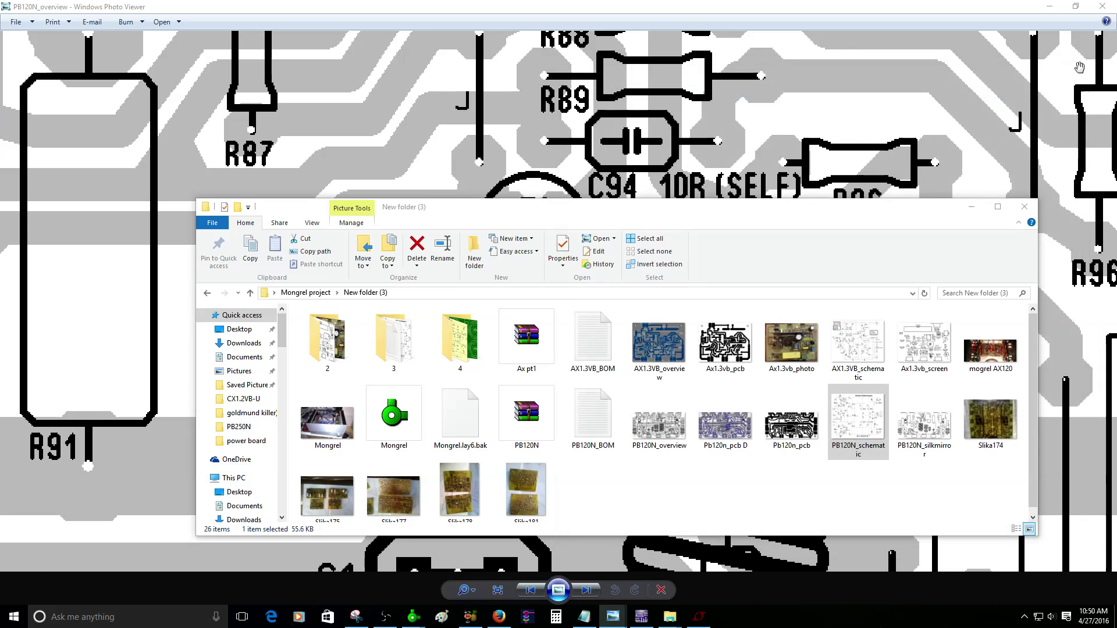
{"action": "left_click", "coordinate": [976, 213]}
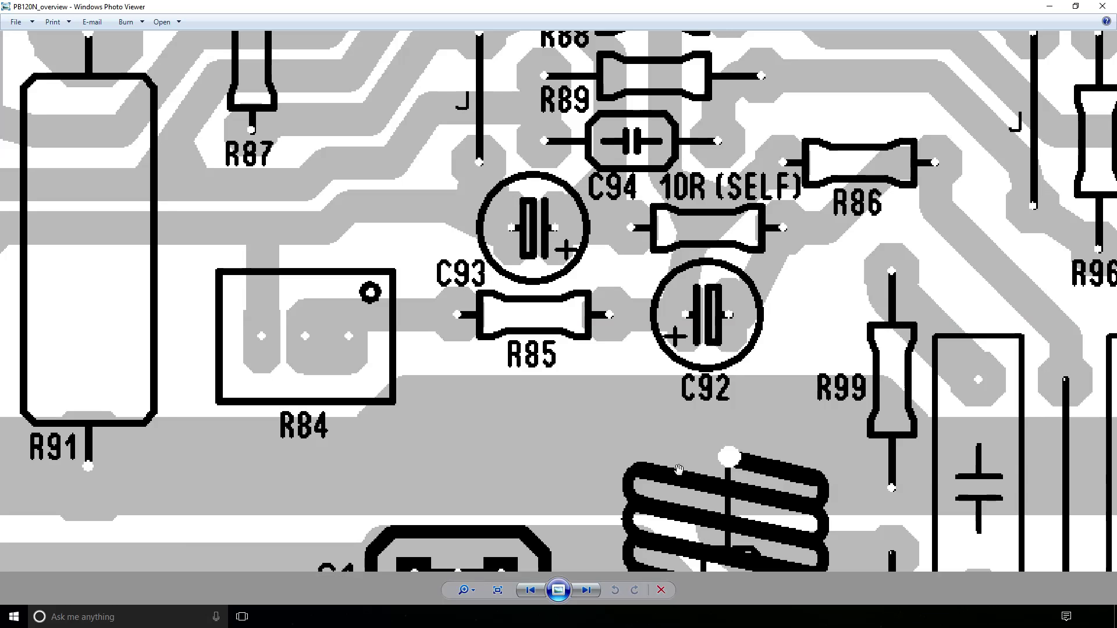
{"action": "scroll", "coordinate": [678, 469], "scroll_direction": "down", "scroll_amount": 3}
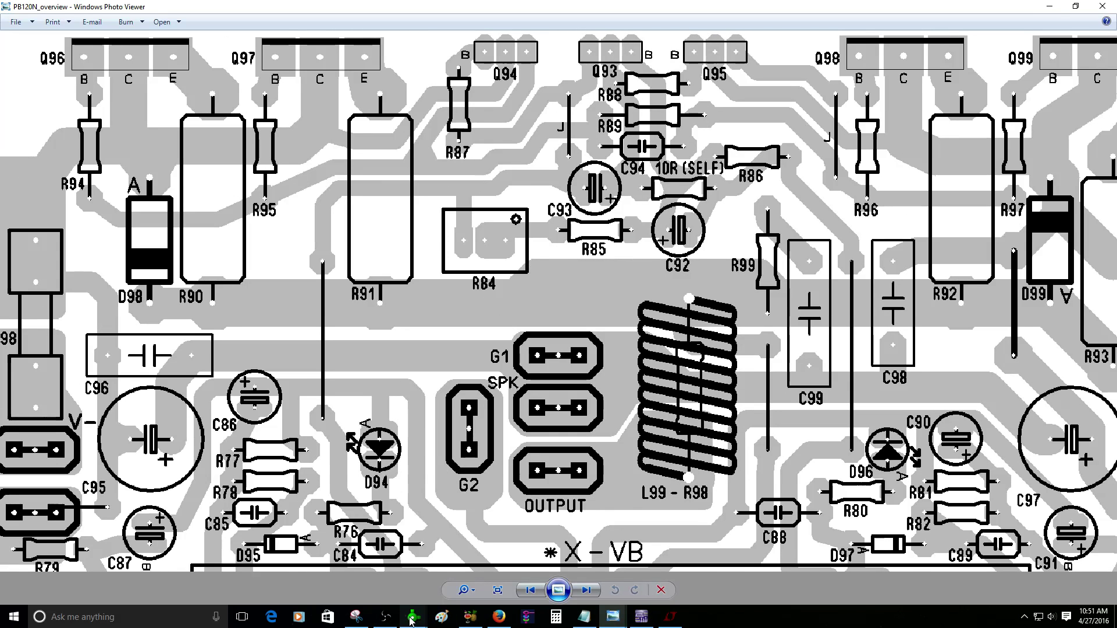
Switch to the PB250N.LAY board in Sprint-Layout and zoom in closely on resistor R77
{"action": "mouse_move", "coordinate": [413, 617]}
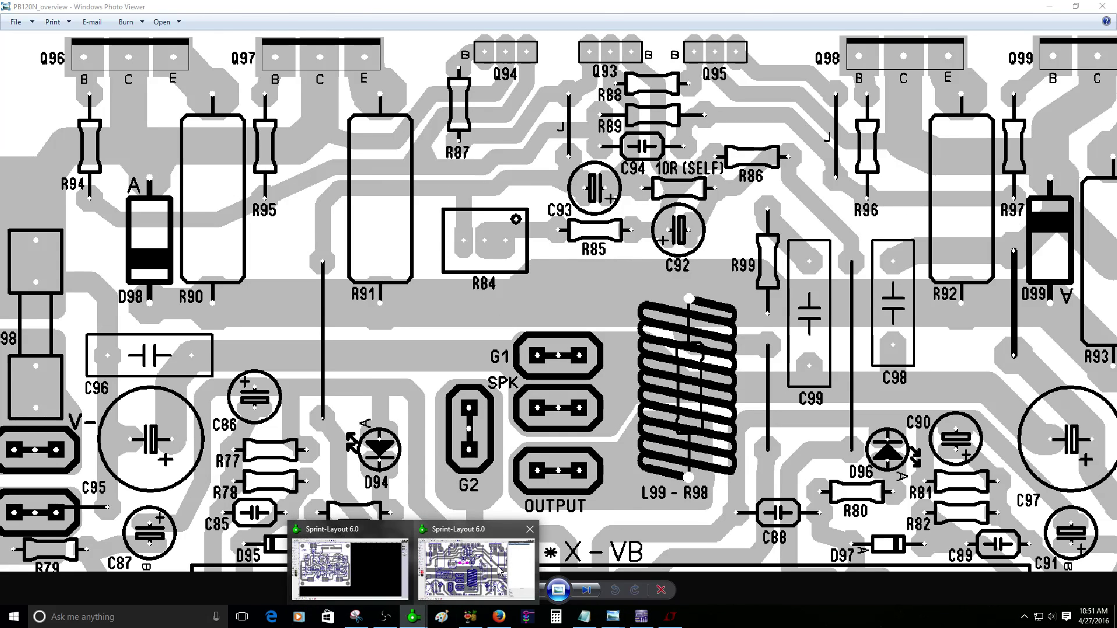
{"action": "left_click", "coordinate": [474, 561]}
{"action": "scroll", "coordinate": [461, 314], "scroll_direction": "up", "scroll_amount": 4}
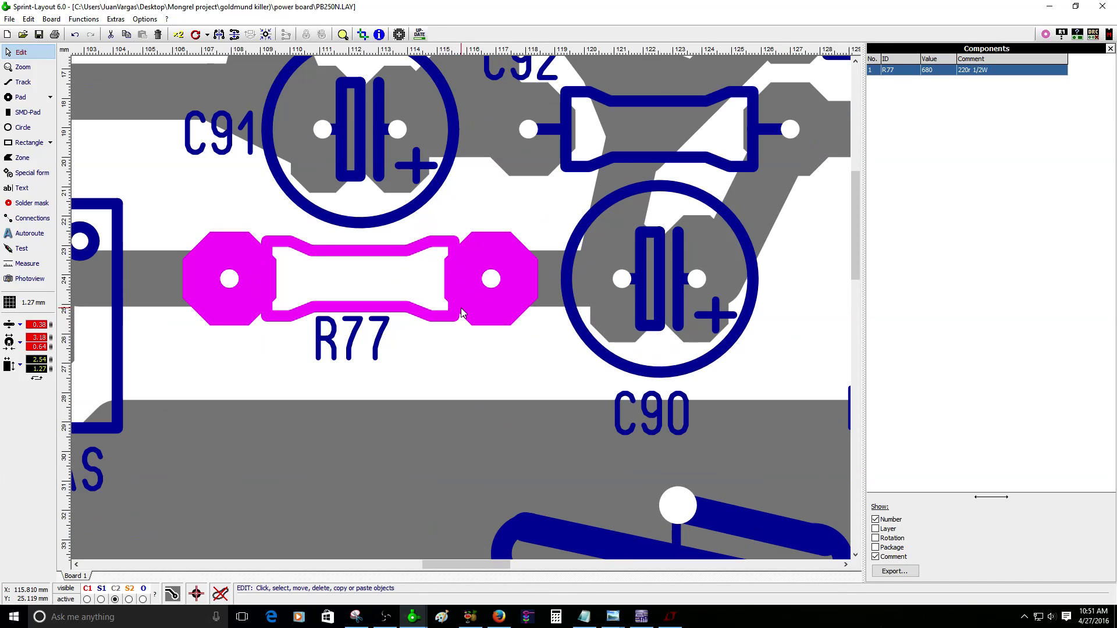
{"action": "left_click", "coordinate": [436, 336]}
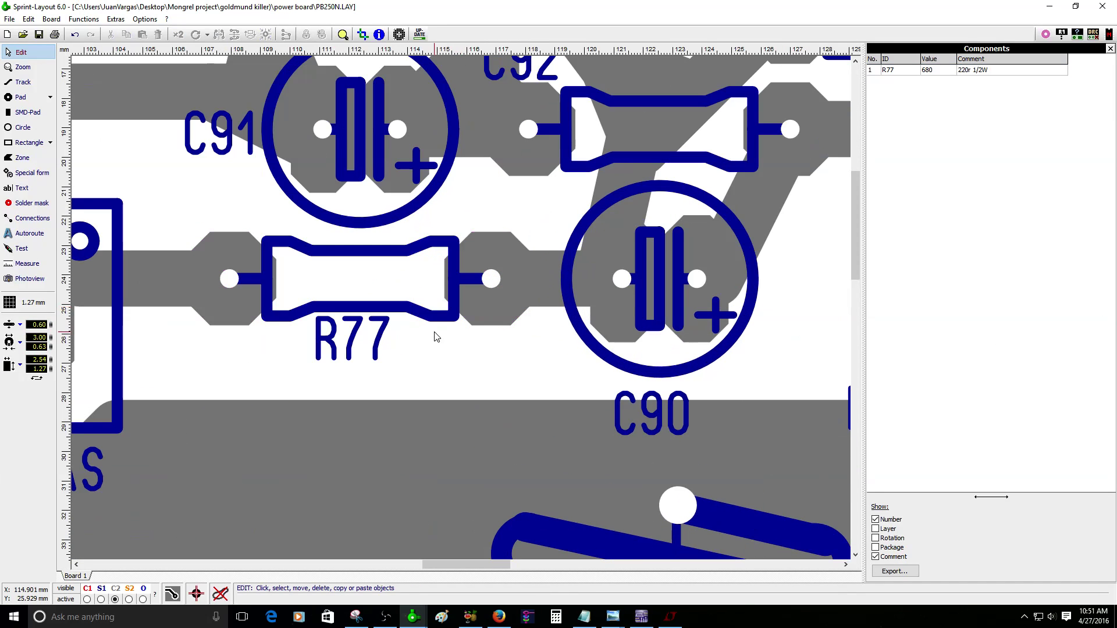
{"action": "left_click", "coordinate": [469, 316]}
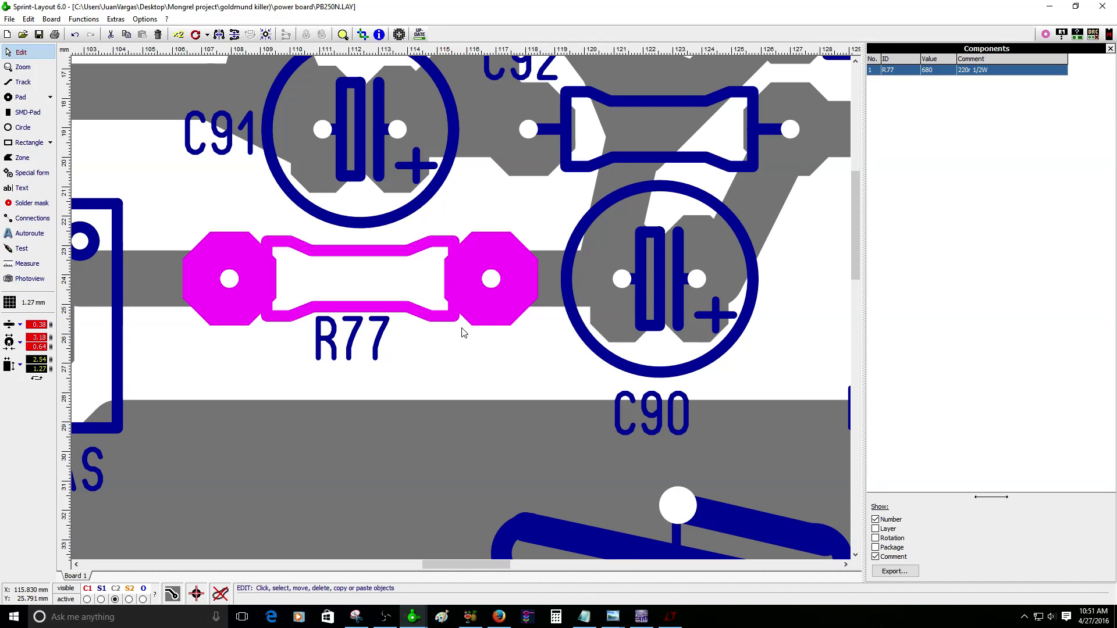
{"action": "left_click", "coordinate": [407, 381]}
{"action": "scroll", "coordinate": [461, 311], "scroll_direction": "up", "scroll_amount": 3}
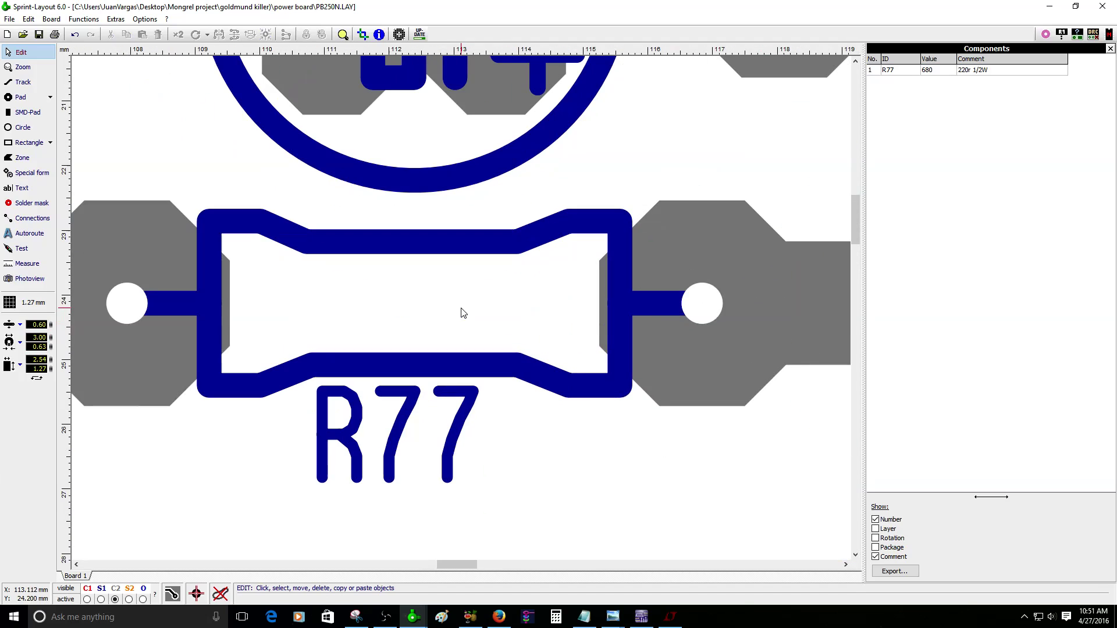
Place the text 220 over R77 with 1.5 mm height, narrow style and no horizontal mirroring
{"action": "left_click", "coordinate": [23, 188]}
{"action": "type", "text": "220"}
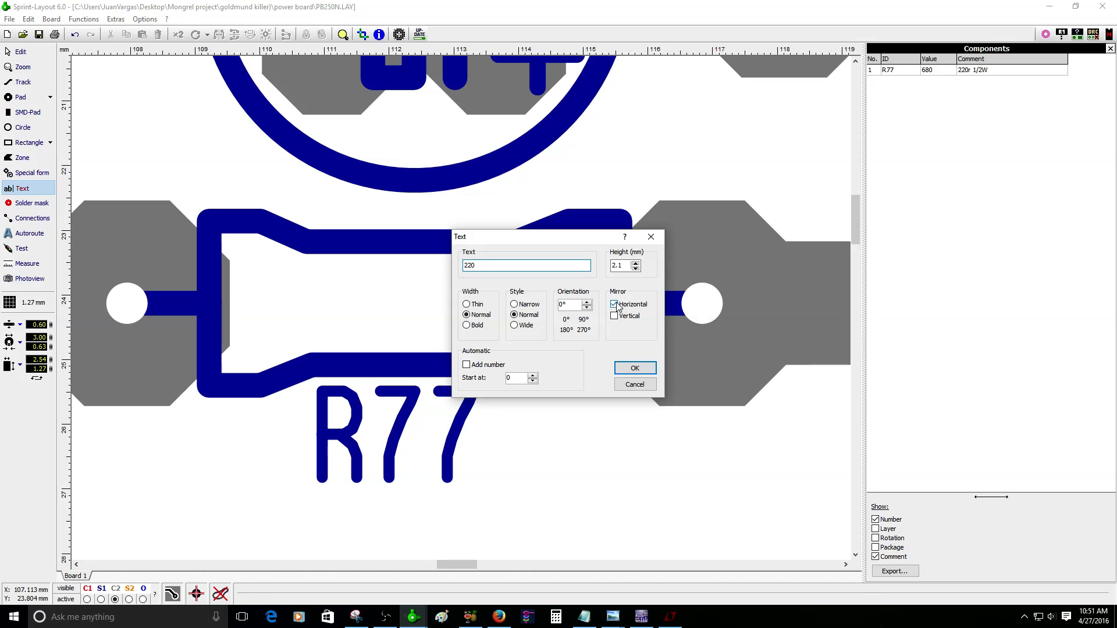
{"action": "left_click", "coordinate": [520, 307]}
{"action": "left_click", "coordinate": [635, 268]}
{"action": "left_click", "coordinate": [635, 367]}
{"action": "left_click", "coordinate": [351, 356]}
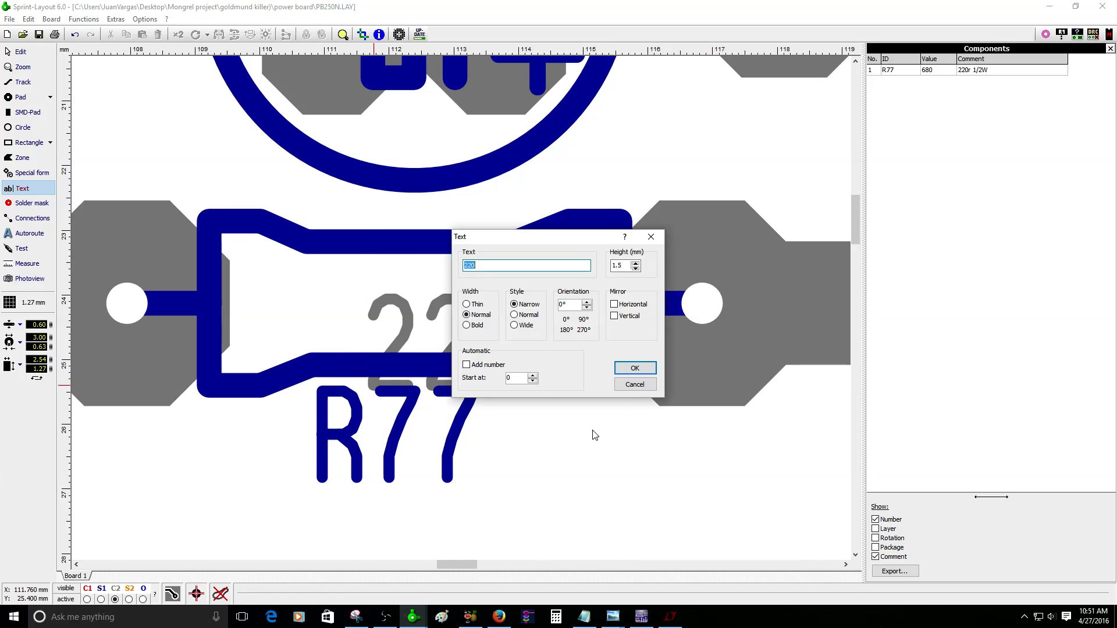
{"action": "left_click", "coordinate": [635, 384]}
Set the grid to 0.25 mm, assign the 220 text to the R77 label's layer, and move it inside the resistor outline
{"action": "left_click", "coordinate": [11, 303]}
{"action": "mouse_move", "coordinate": [90, 395]}
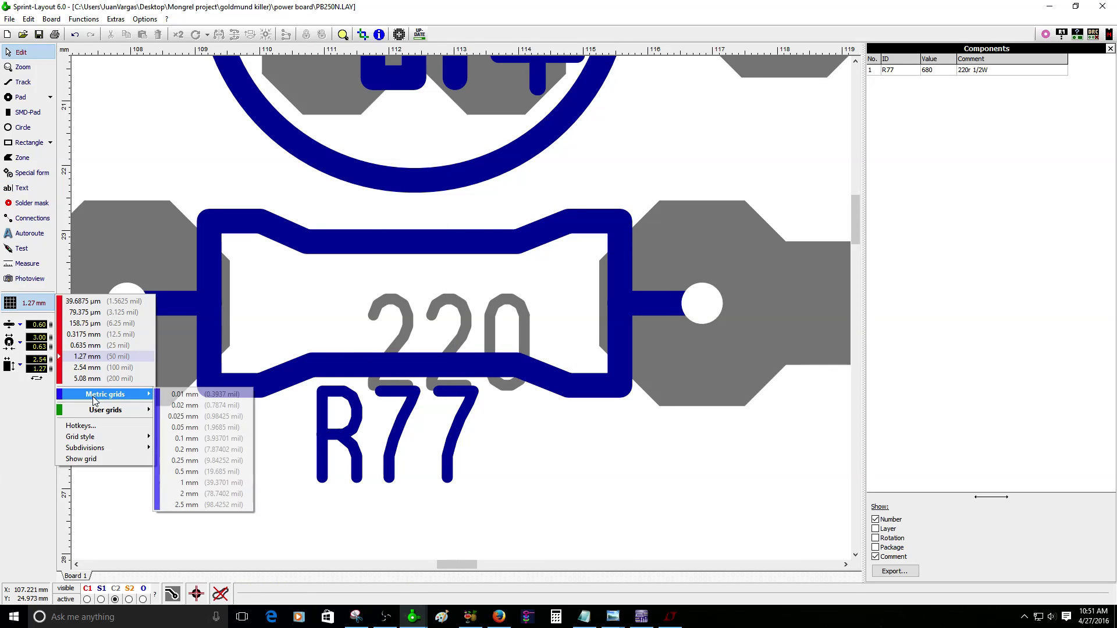
{"action": "left_click", "coordinate": [249, 461]}
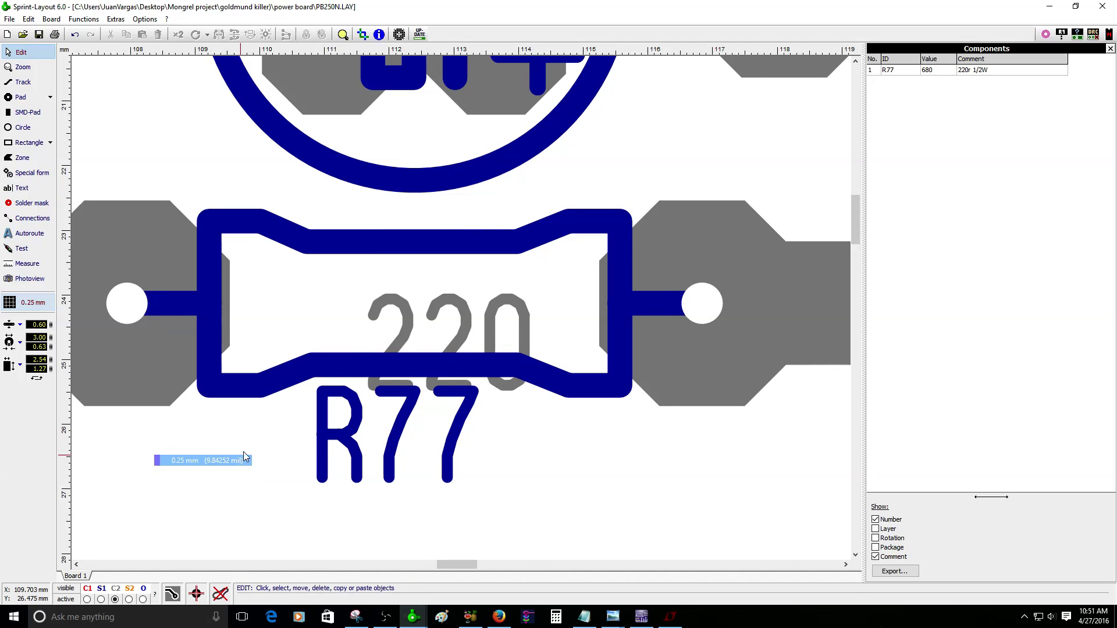
{"action": "left_click", "coordinate": [468, 332]}
{"action": "right_click", "coordinate": [467, 332]}
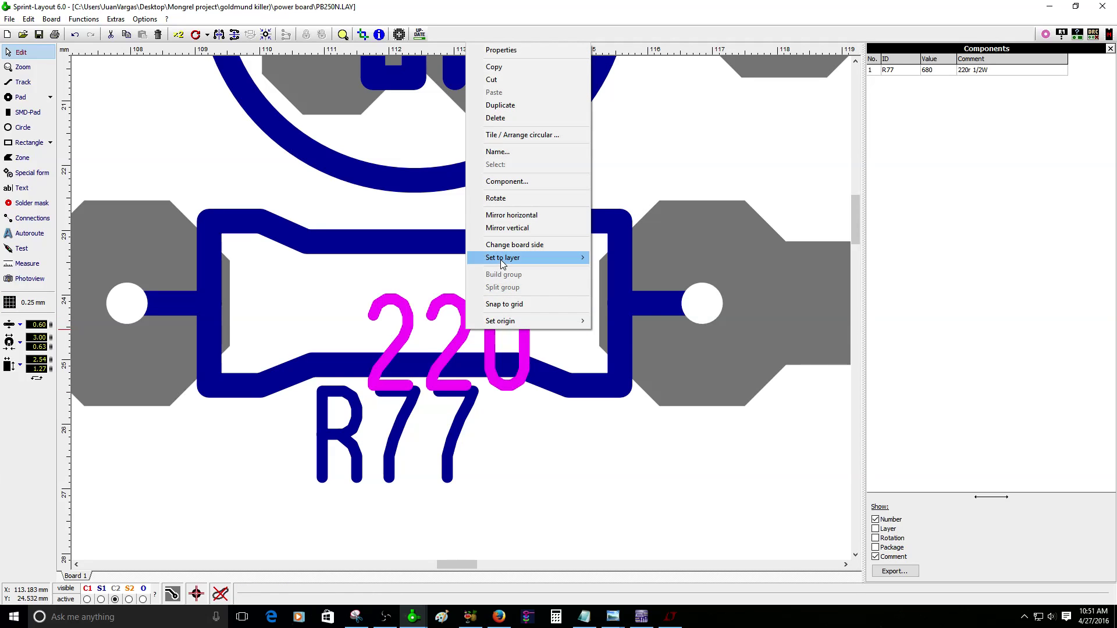
{"action": "mouse_move", "coordinate": [558, 257]}
{"action": "left_click", "coordinate": [669, 271]}
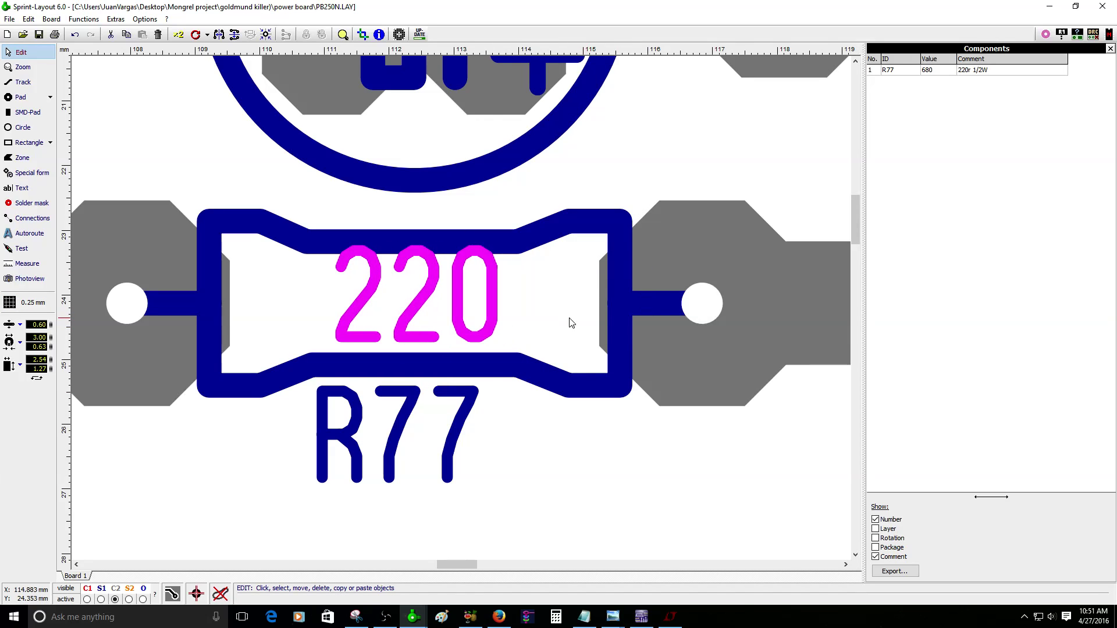
Change the 220 text to 1.0 mm height and bold width, keeping it inside R77's outline
{"action": "double_click", "coordinate": [500, 323]}
{"action": "left_click", "coordinate": [636, 268]}
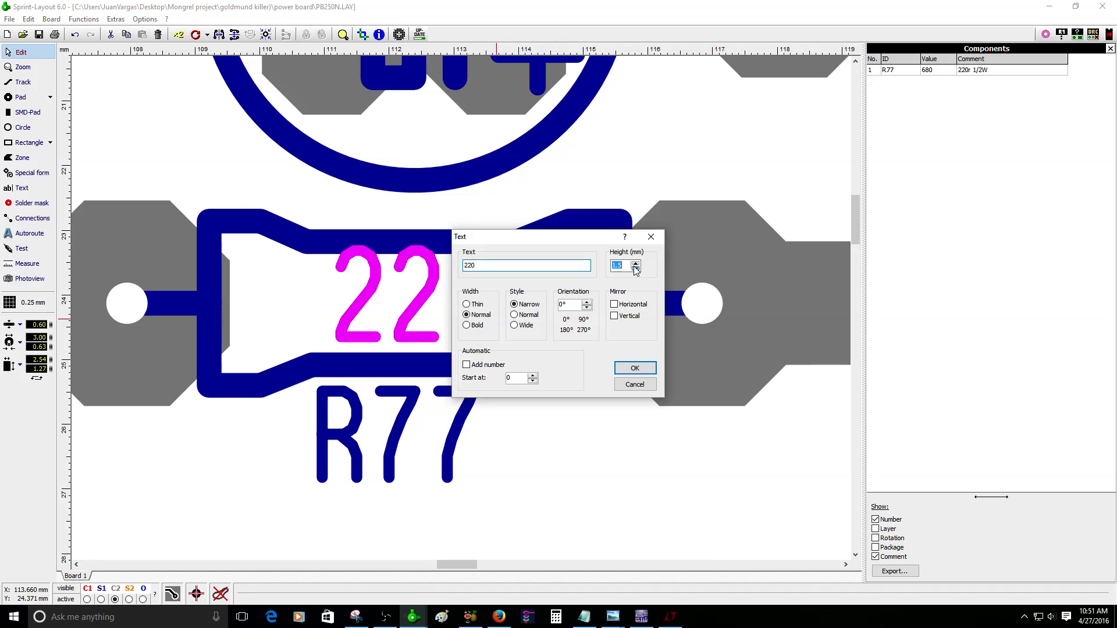
{"action": "left_click", "coordinate": [635, 268]}
{"action": "left_click", "coordinate": [631, 365]}
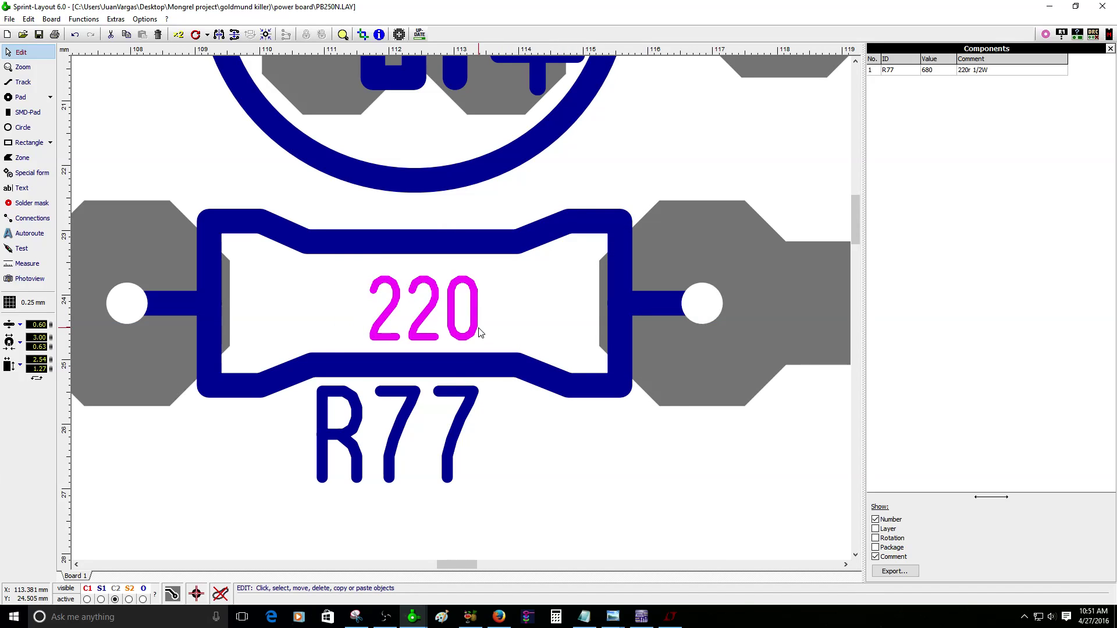
{"action": "double_click", "coordinate": [479, 332]}
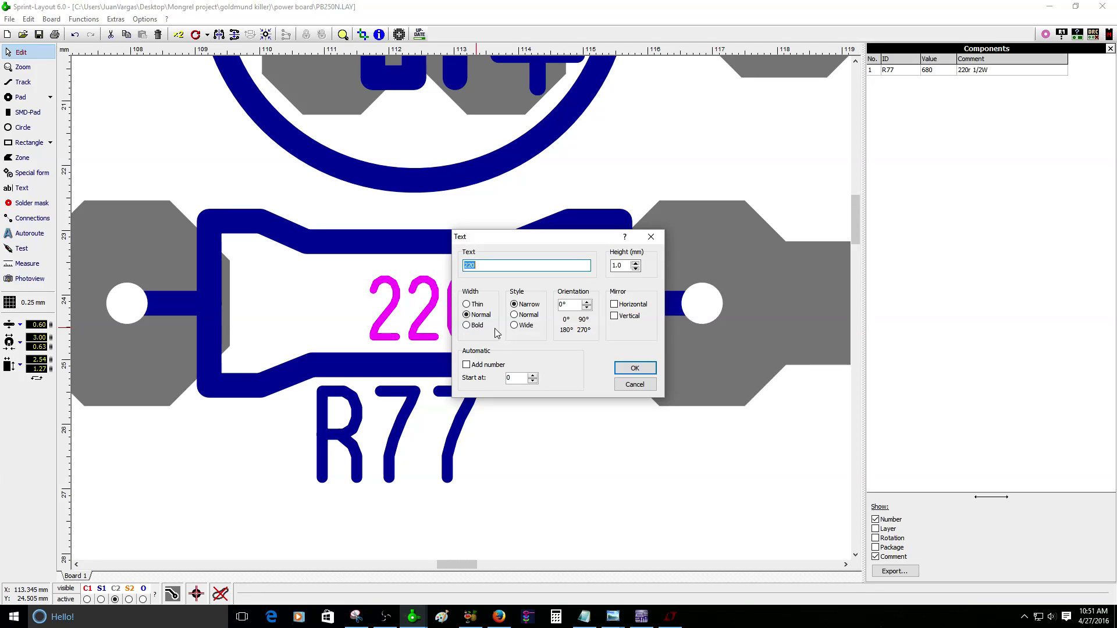
{"action": "left_click", "coordinate": [635, 367]}
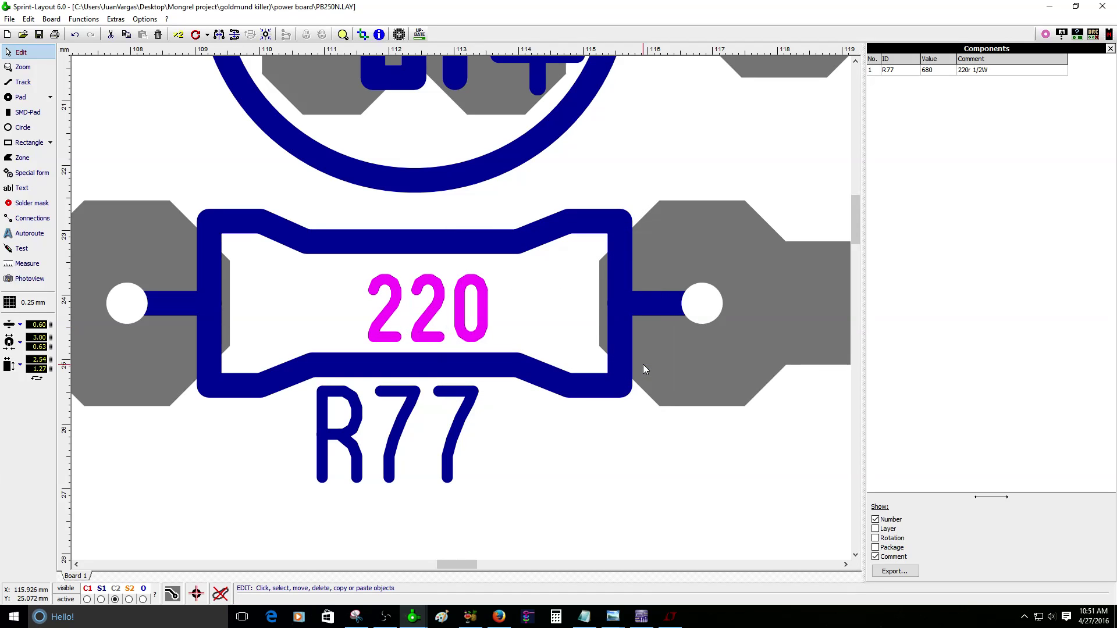
{"action": "left_click", "coordinate": [524, 315]}
Save the PB250N board in the new .lay6 format and keep the older original file
{"action": "scroll", "coordinate": [501, 406], "scroll_direction": "down", "scroll_amount": 5}
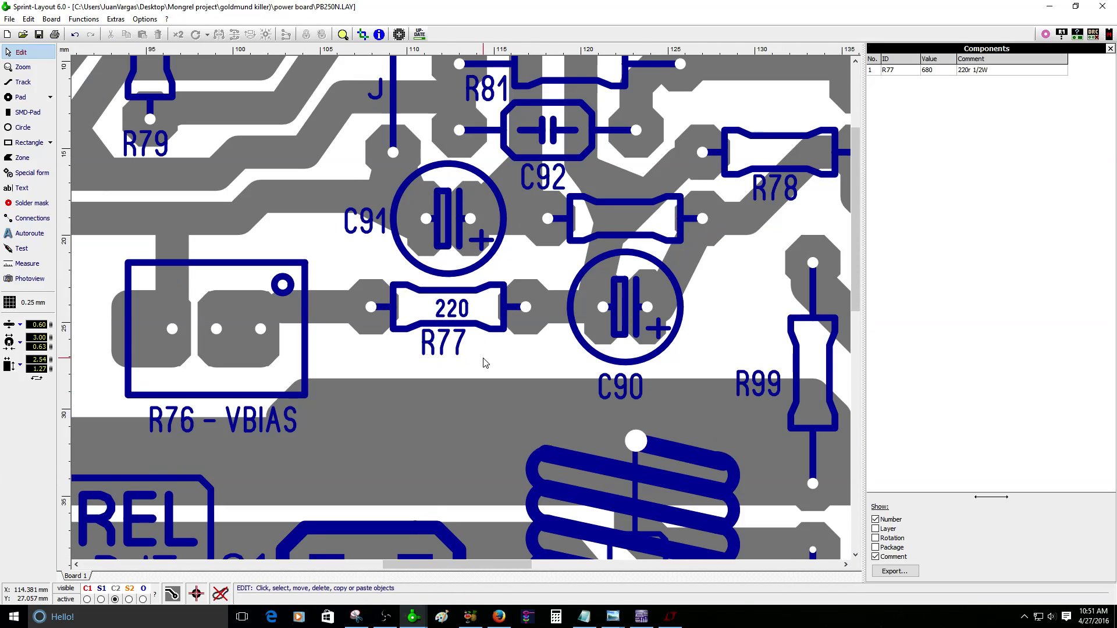
{"action": "scroll", "coordinate": [476, 340], "scroll_direction": "down", "scroll_amount": 3}
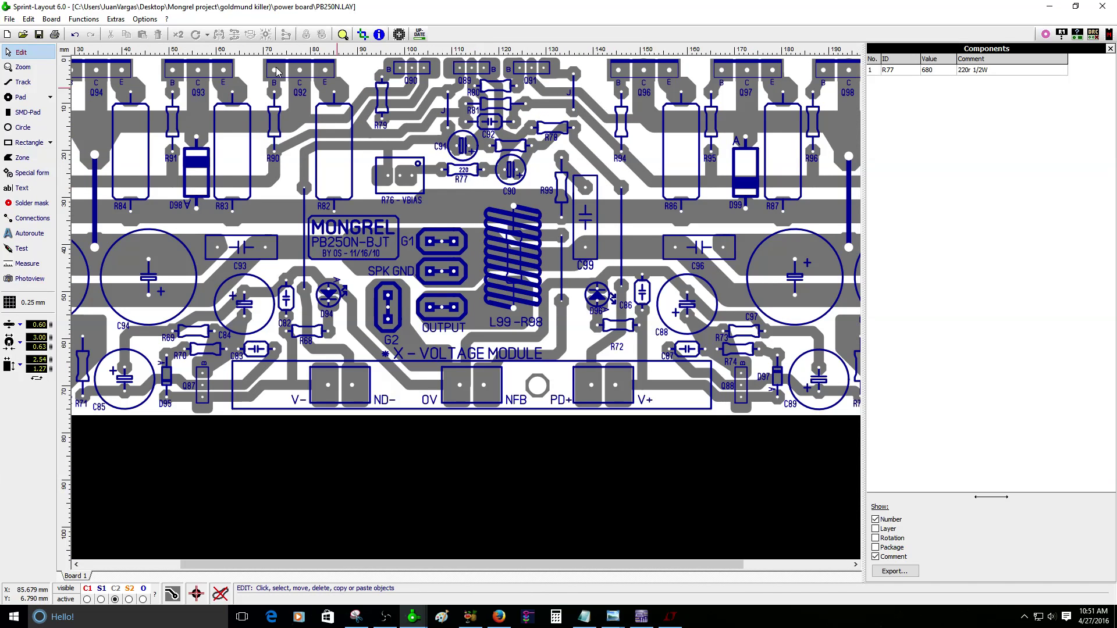
{"action": "left_click", "coordinate": [39, 35]}
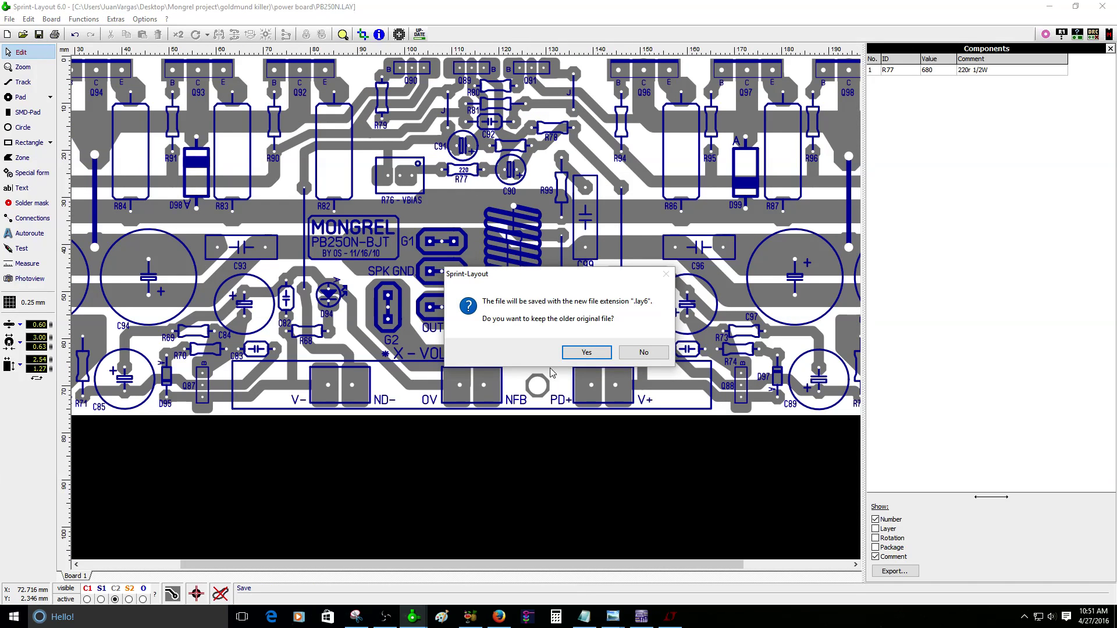
{"action": "left_click", "coordinate": [585, 353]}
Switch to the MONGREL CX 1.2 VB - U circuit in Multisim and examine R85 and R84 beside Q93
{"action": "left_click", "coordinate": [641, 616]}
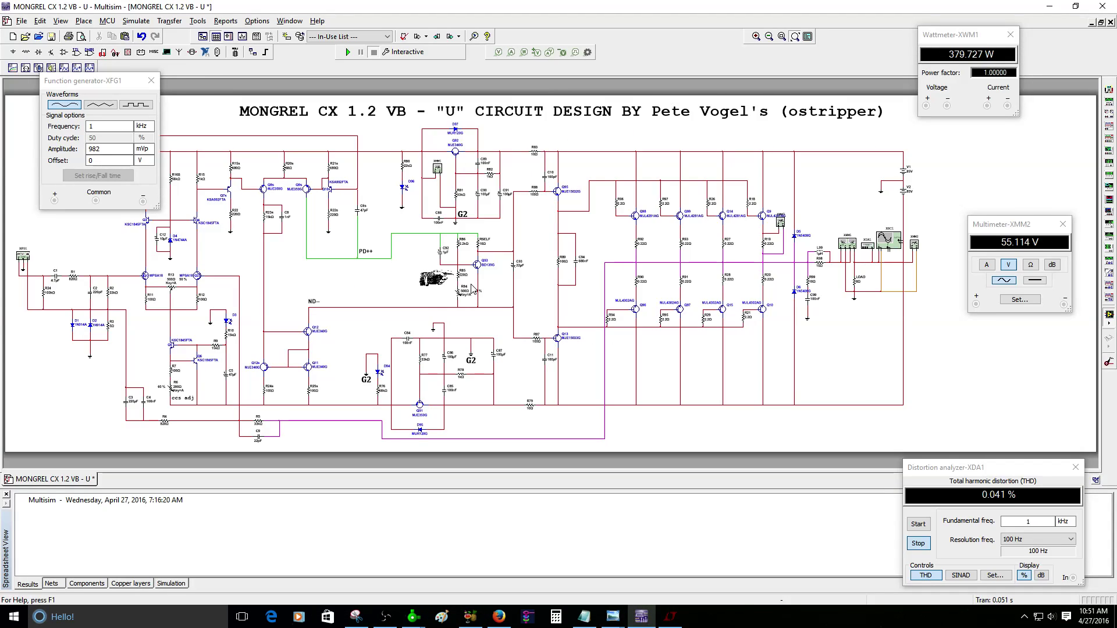
{"action": "scroll", "coordinate": [472, 285], "scroll_direction": "up", "scroll_amount": 5}
{"action": "scroll", "coordinate": [472, 289], "scroll_direction": "down", "scroll_amount": 5}
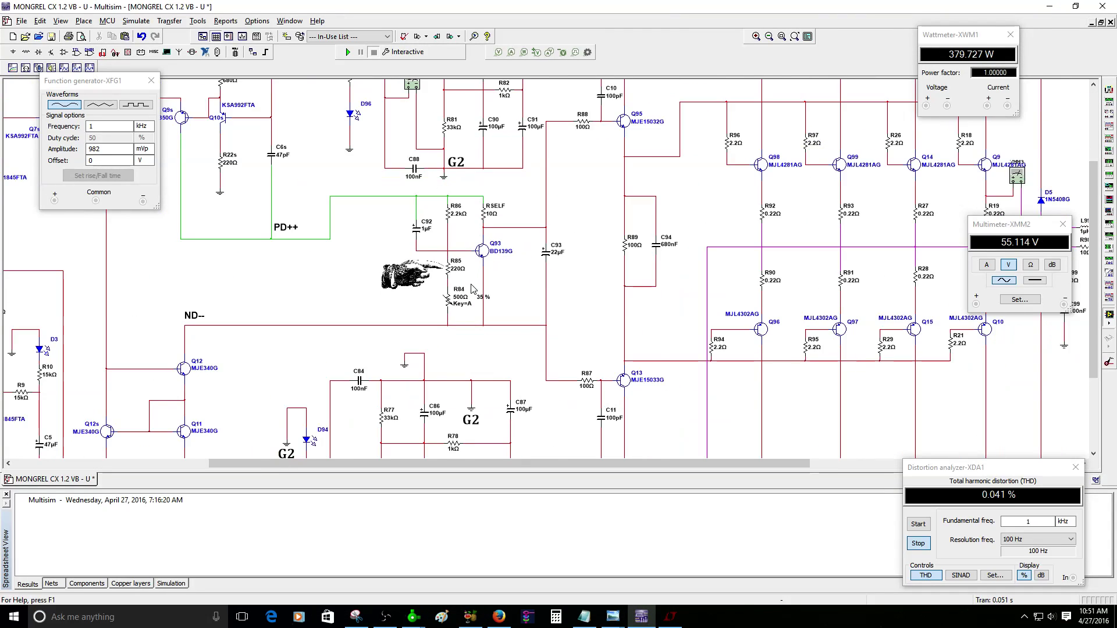
{"action": "scroll", "coordinate": [330, 187], "scroll_direction": "up", "scroll_amount": 3}
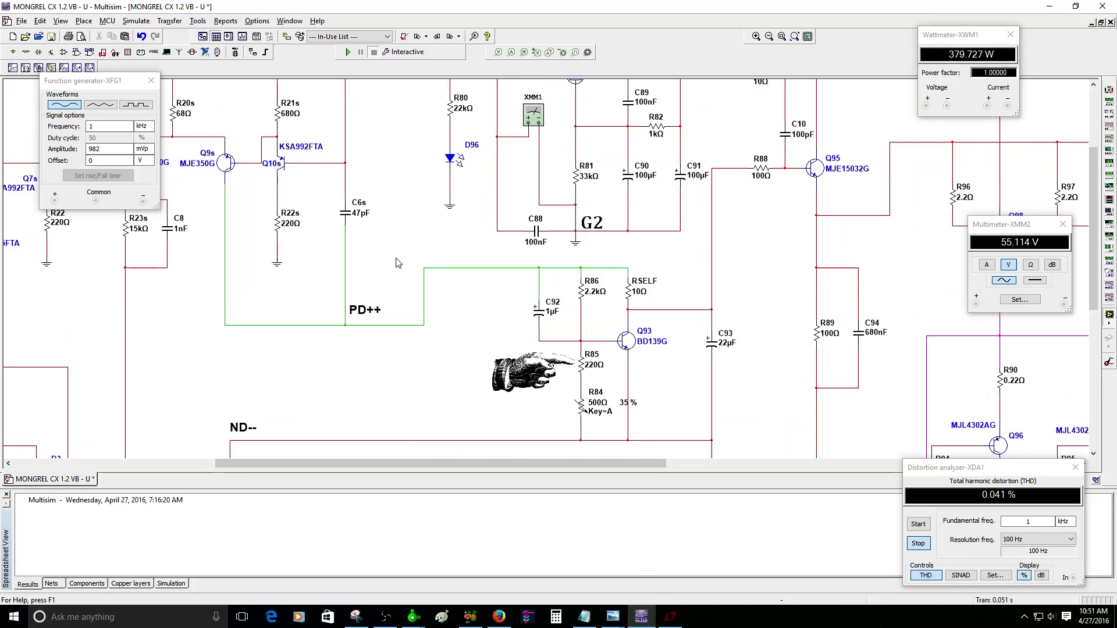
Bring the CX1.2VB-U_overview and CX1.3VB-U_schematic images to the front and examine the schematic's TMC note and parts C6, C7 and R27
{"action": "mouse_move", "coordinate": [627, 621]}
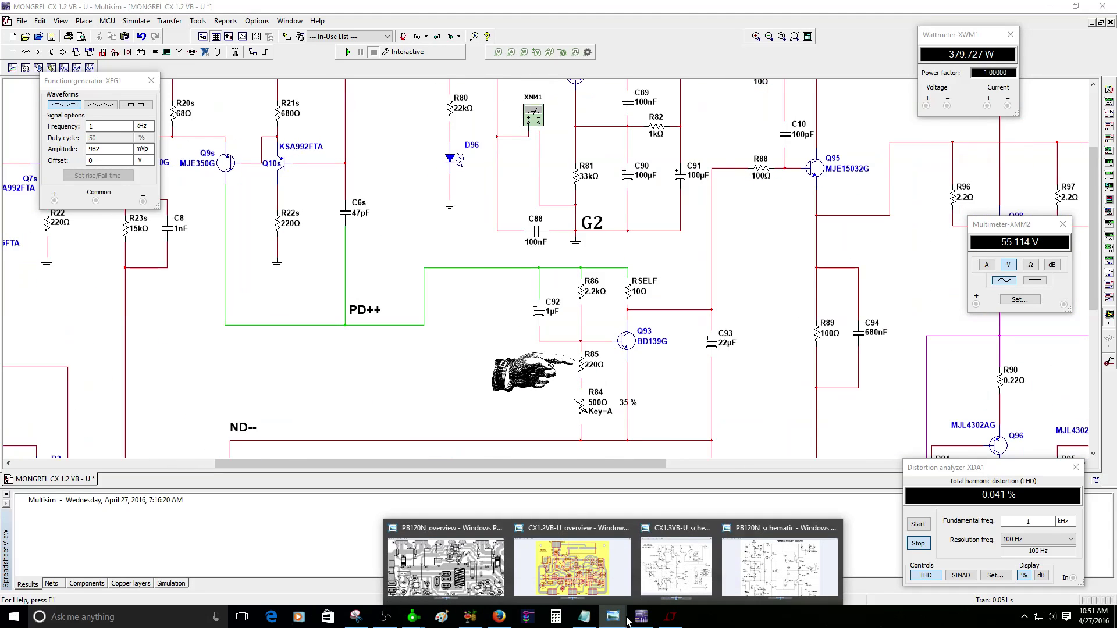
{"action": "left_click", "coordinate": [740, 586]}
{"action": "mouse_move", "coordinate": [613, 617]}
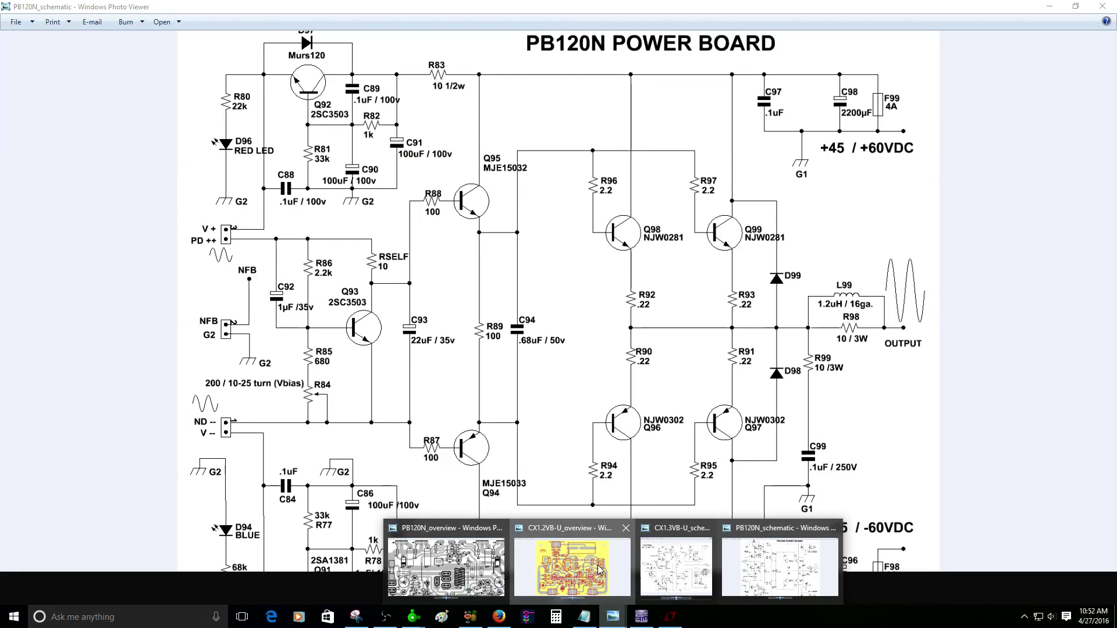
{"action": "left_click", "coordinate": [575, 556]}
{"action": "left_click", "coordinate": [675, 560]}
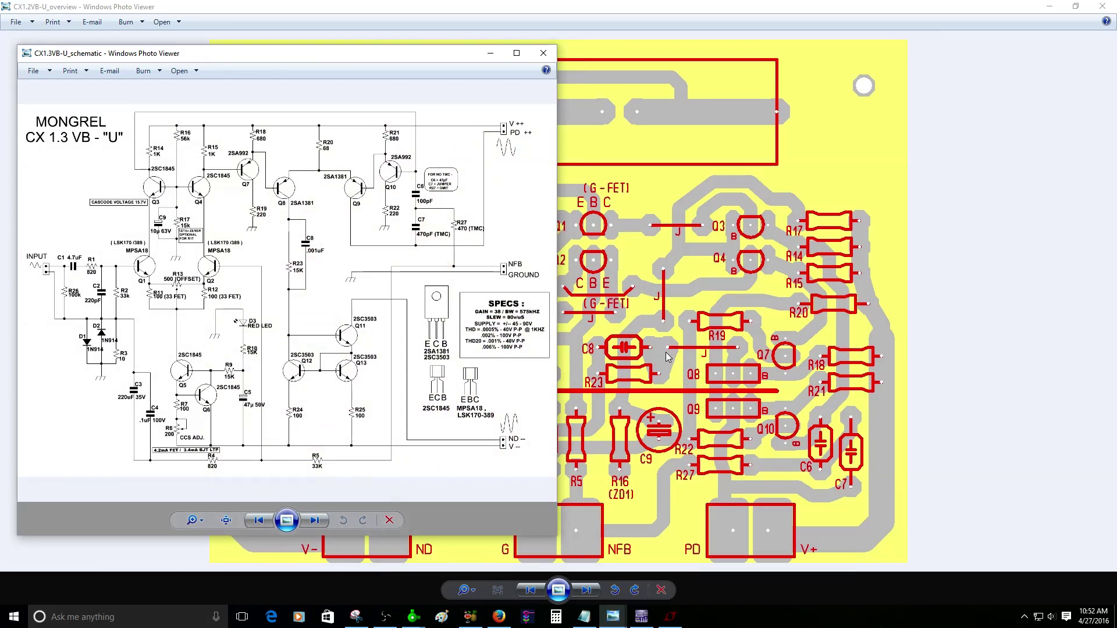
{"action": "scroll", "coordinate": [407, 244], "scroll_direction": "up", "scroll_amount": 8}
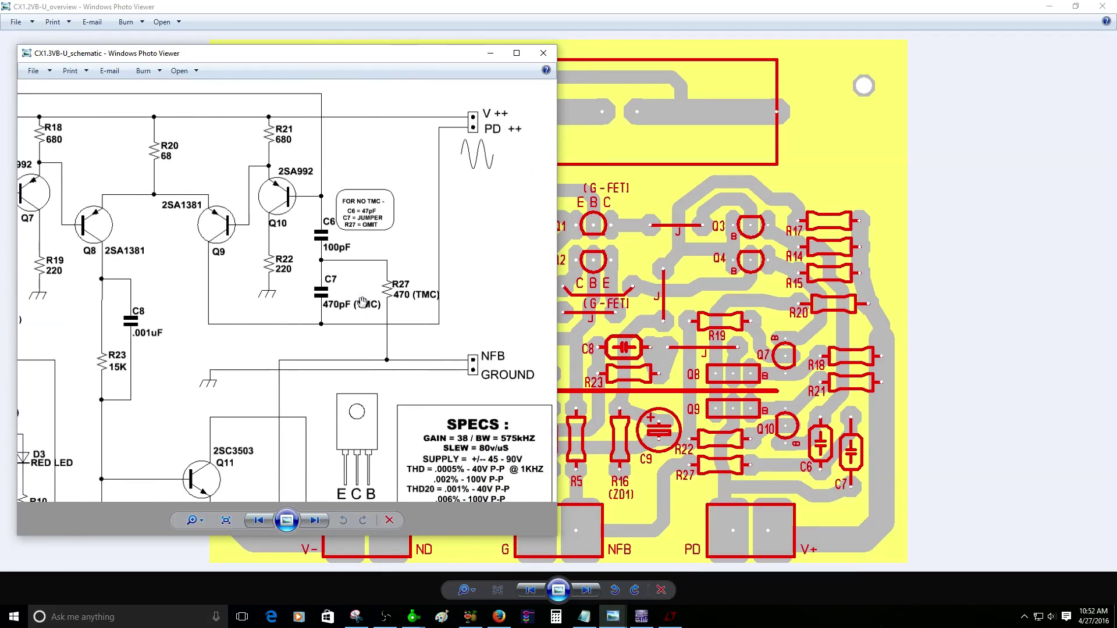
{"action": "scroll", "coordinate": [365, 250], "scroll_direction": "down", "scroll_amount": 3}
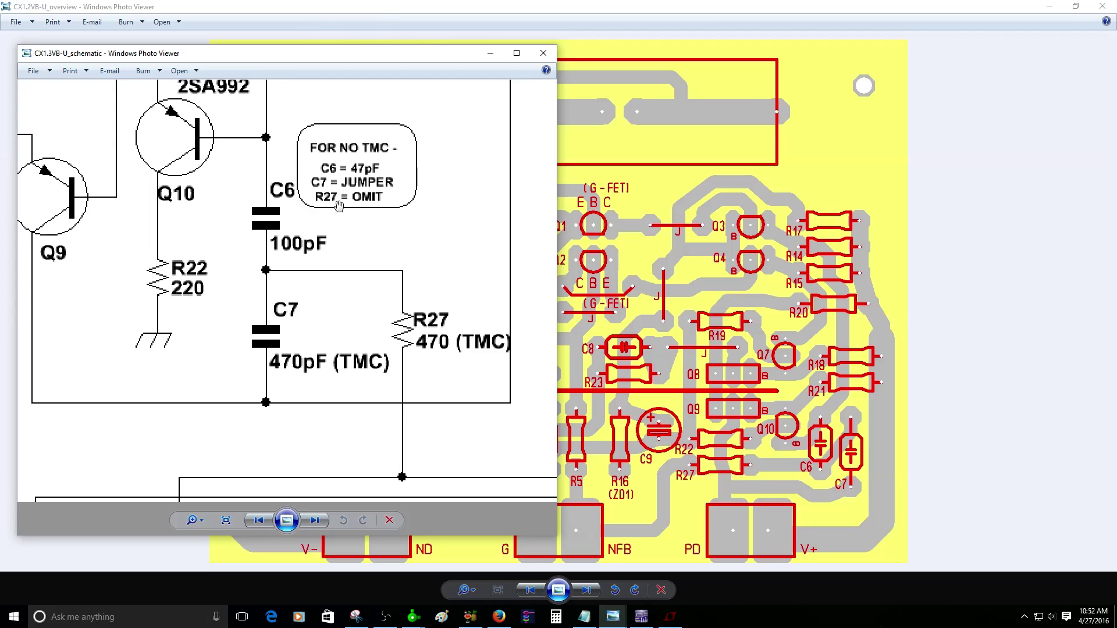
Examine the CX1.3VB-U schematic from the TMC network to the input stage, focusing on R17 and its optional zener note
{"action": "scroll", "coordinate": [386, 326], "scroll_direction": "down", "scroll_amount": 3}
{"action": "scroll", "coordinate": [385, 320], "scroll_direction": "up", "scroll_amount": 2}
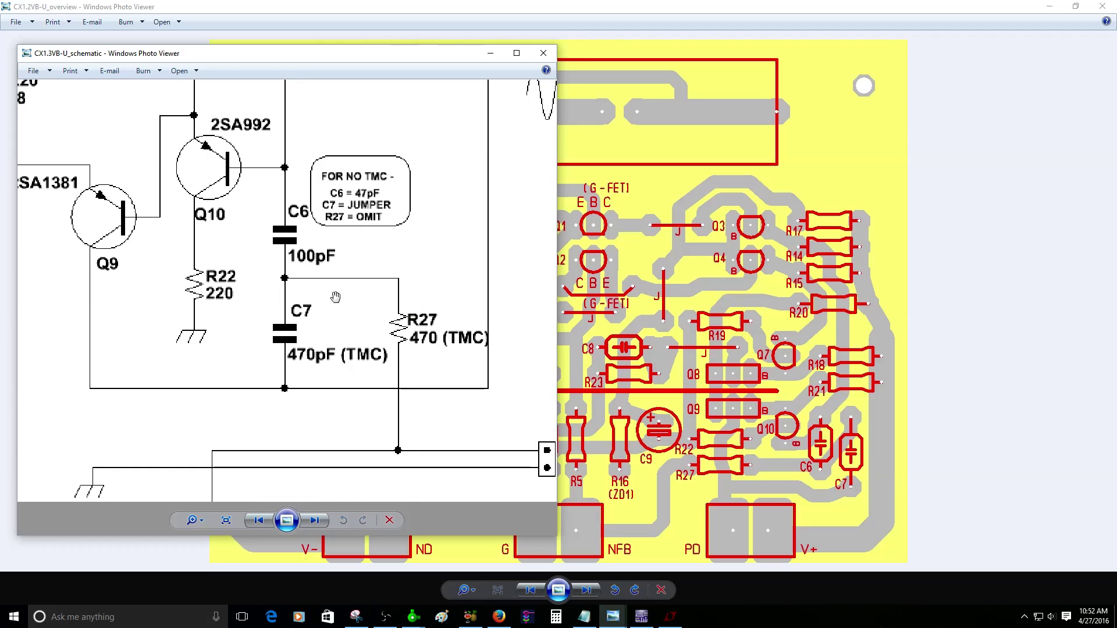
{"action": "scroll", "coordinate": [426, 364], "scroll_direction": "down", "scroll_amount": 2}
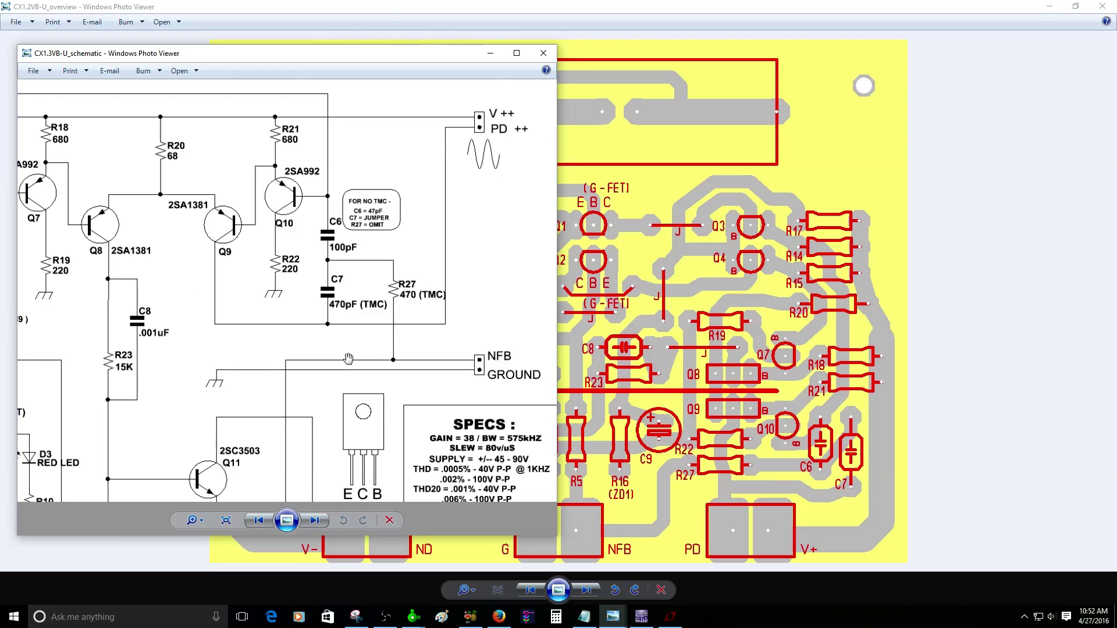
{"action": "left_click_drag", "start_coordinate": [349, 358], "coordinate": [412, 334]}
{"action": "scroll", "coordinate": [412, 334], "scroll_direction": "down", "scroll_amount": 1}
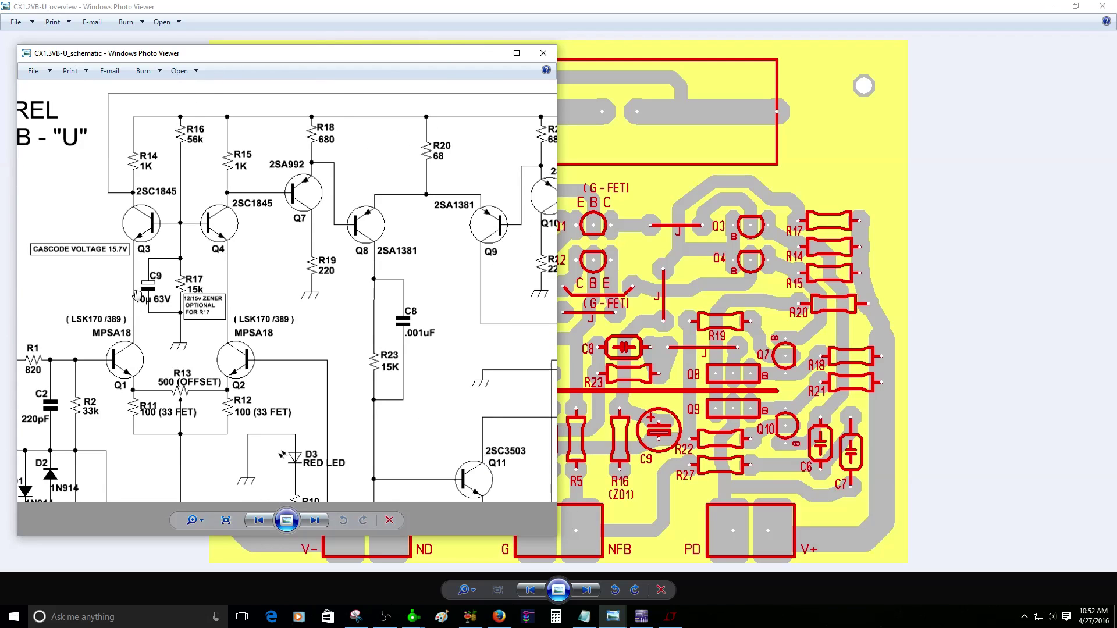
{"action": "scroll", "coordinate": [152, 290], "scroll_direction": "up", "scroll_amount": 3}
{"action": "scroll", "coordinate": [247, 311], "scroll_direction": "up", "scroll_amount": 2}
{"action": "left_click_drag", "start_coordinate": [247, 310], "coordinate": [355, 320]}
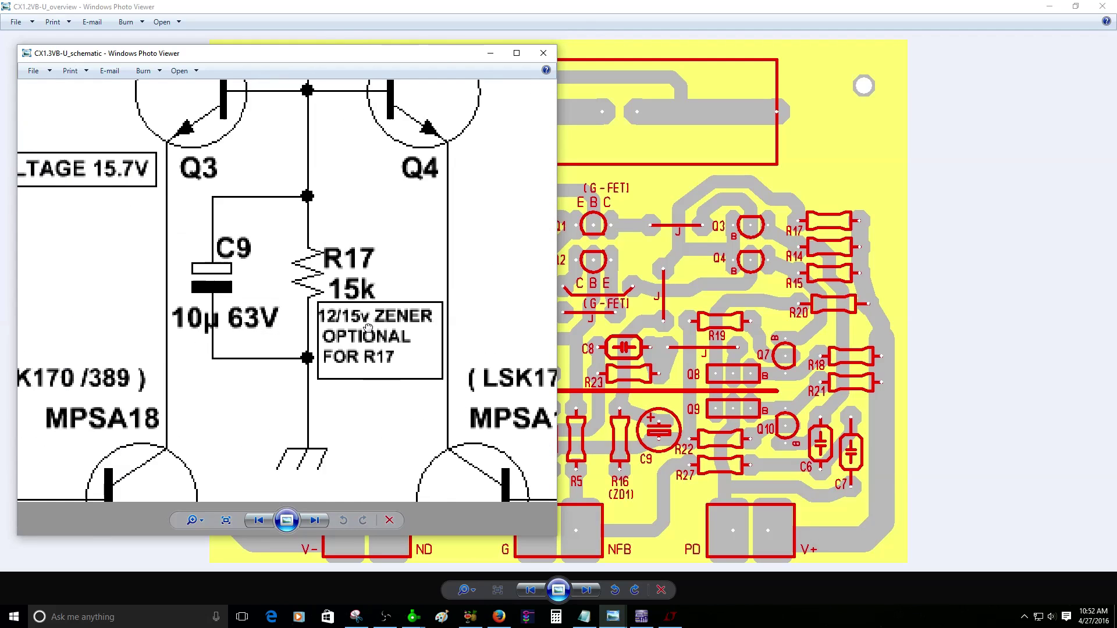
{"action": "scroll", "coordinate": [367, 326], "scroll_direction": "up", "scroll_amount": 2}
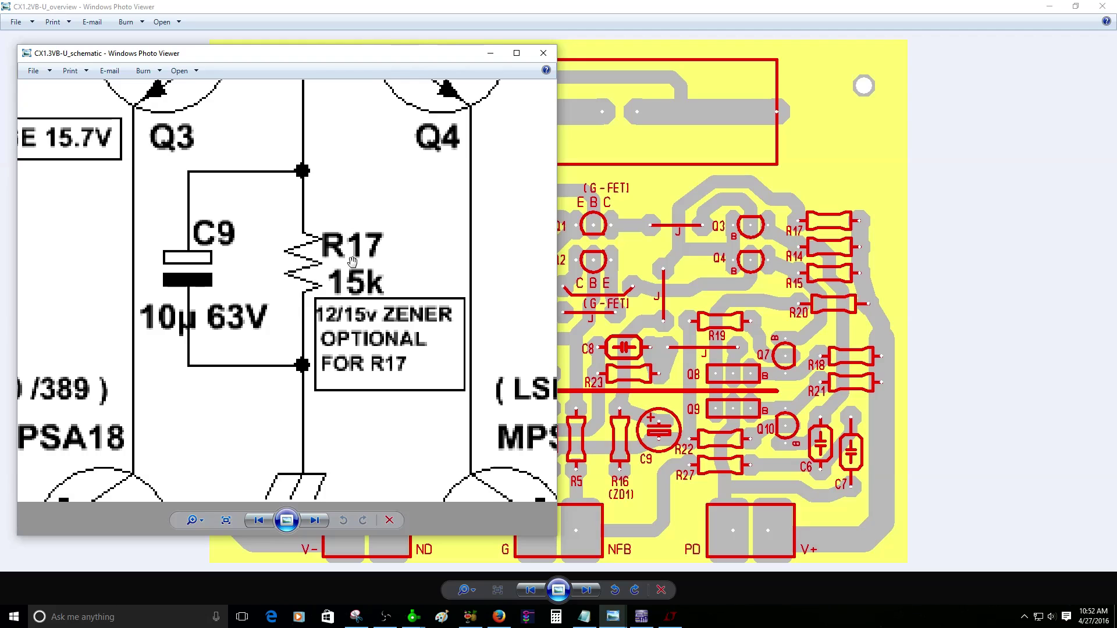
{"action": "left_click_drag", "start_coordinate": [352, 262], "coordinate": [252, 288]}
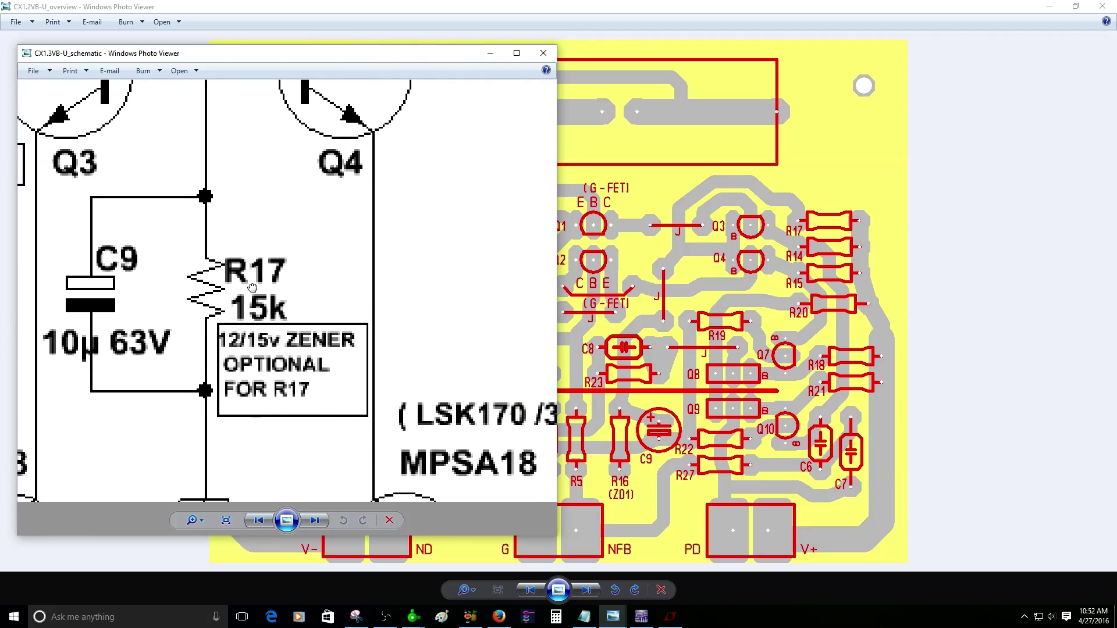
Bring the CX1.2VB-U_overview board image to the front and examine the R16 (ZD1) position beside C9
{"action": "left_click", "coordinate": [638, 324]}
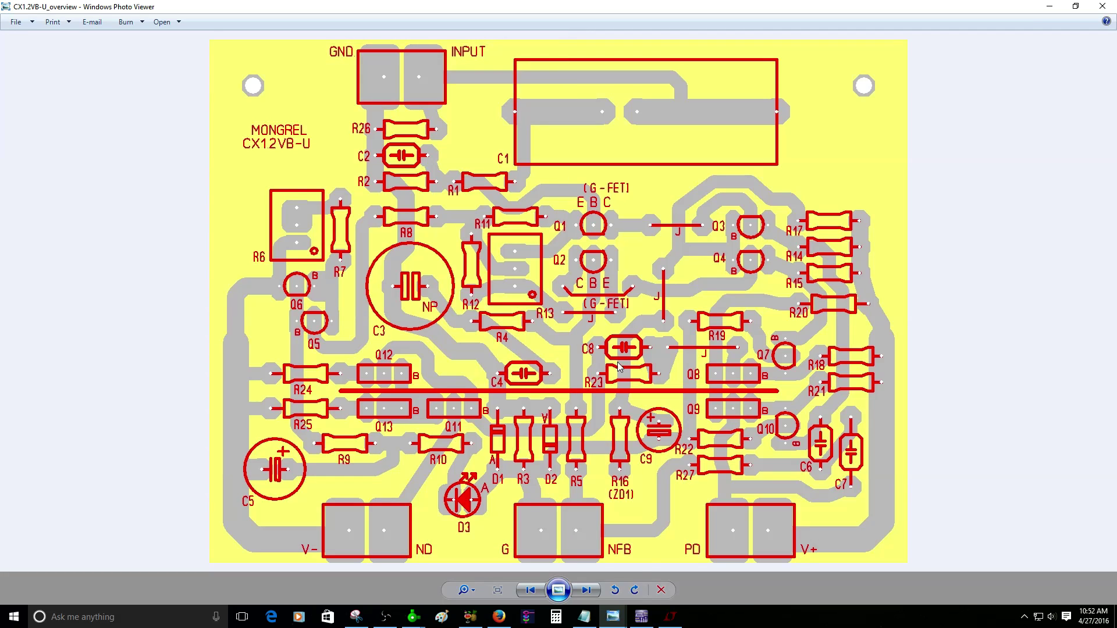
{"action": "left_click", "coordinate": [641, 617]}
{"action": "mouse_move", "coordinate": [613, 617]}
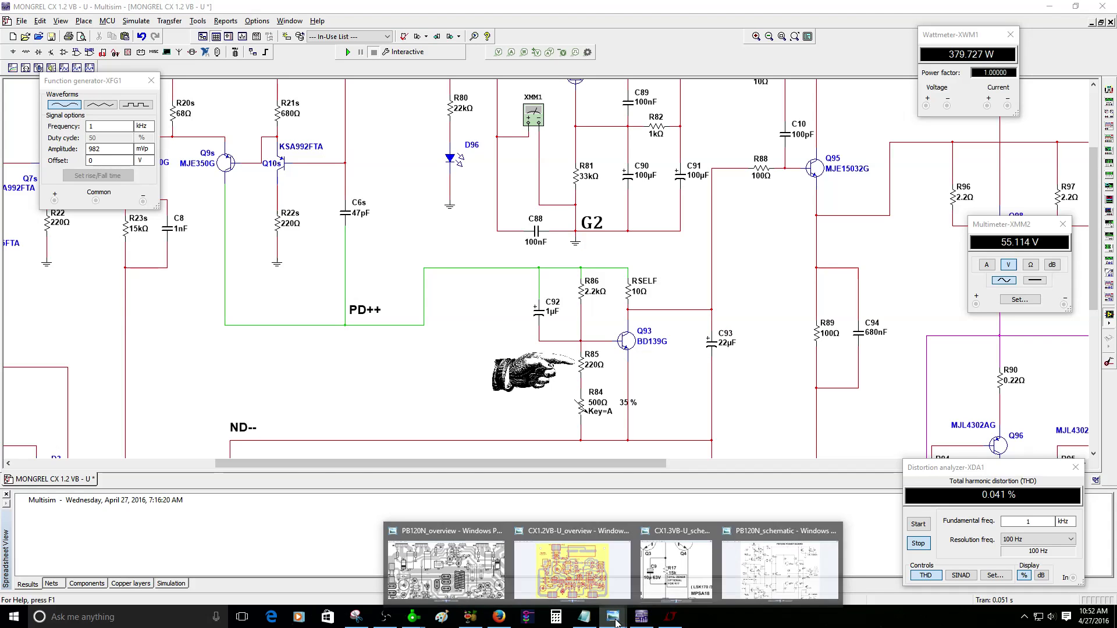
{"action": "left_click", "coordinate": [620, 573]}
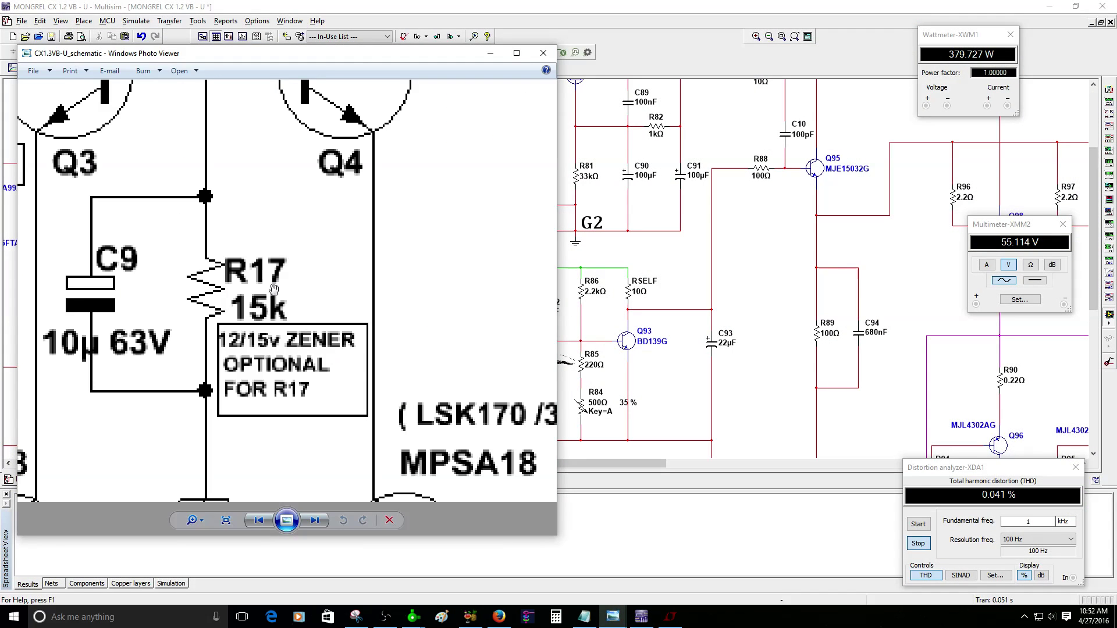
{"action": "mouse_move", "coordinate": [612, 621]}
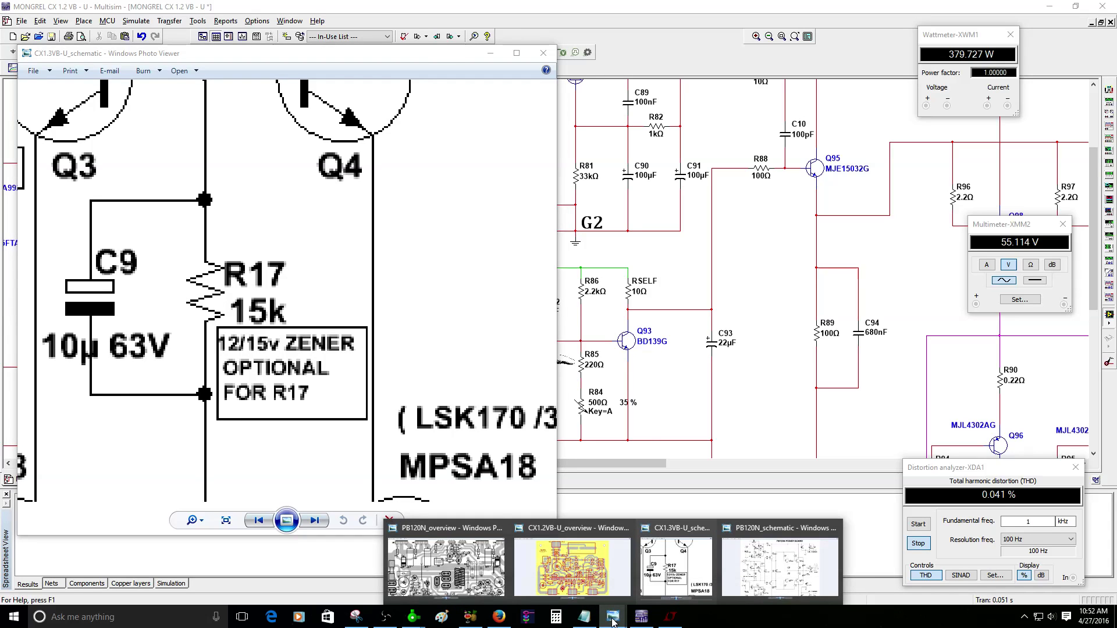
{"action": "left_click", "coordinate": [594, 536]}
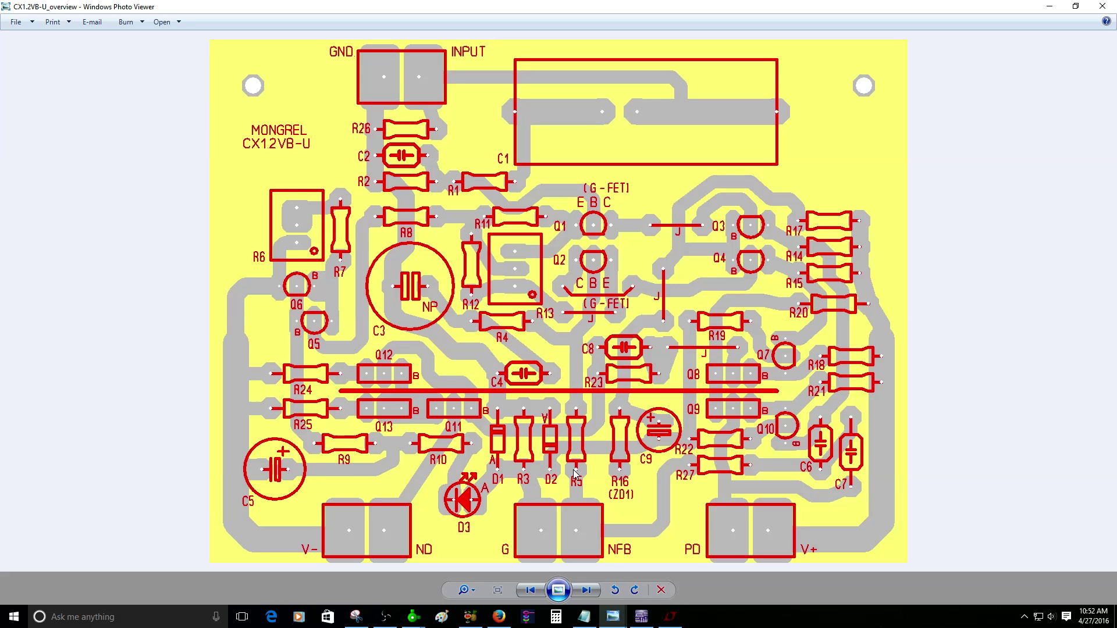
{"action": "scroll", "coordinate": [647, 517], "scroll_direction": "up", "scroll_amount": 2}
{"action": "left_click_drag", "start_coordinate": [702, 489], "coordinate": [585, 382]}
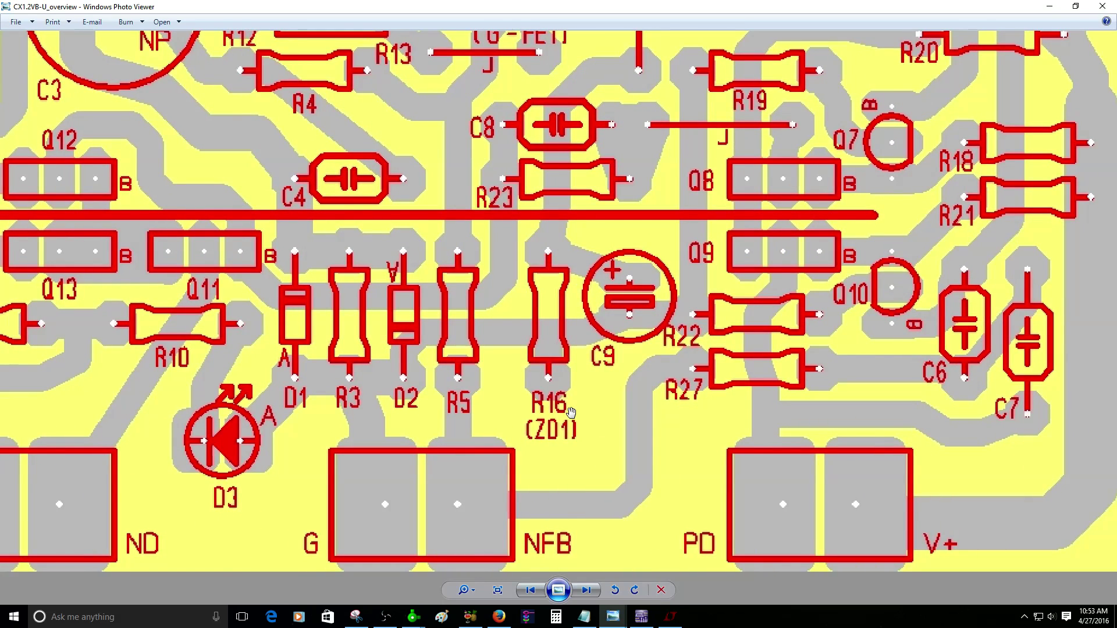
{"action": "left_click_drag", "start_coordinate": [578, 370], "coordinate": [523, 359]}
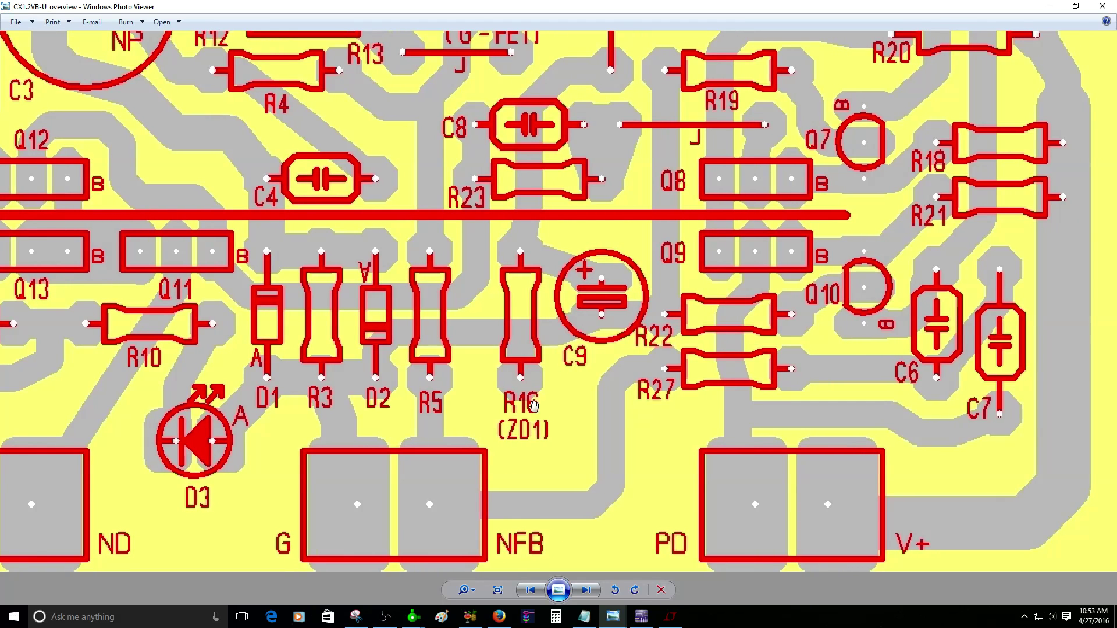
Return to the CX1.3VB-U_schematic image and examine R17 and C9 within the wider circuit, including the output side and specs
{"action": "left_click", "coordinate": [635, 620]}
{"action": "mouse_move", "coordinate": [614, 618]}
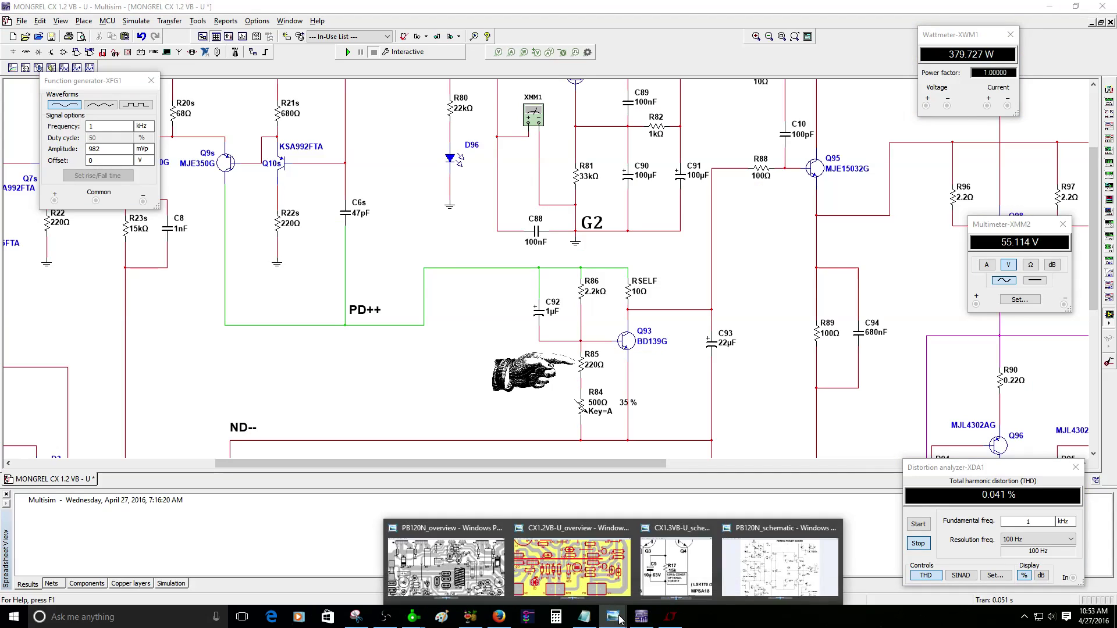
{"action": "left_click", "coordinate": [666, 573]}
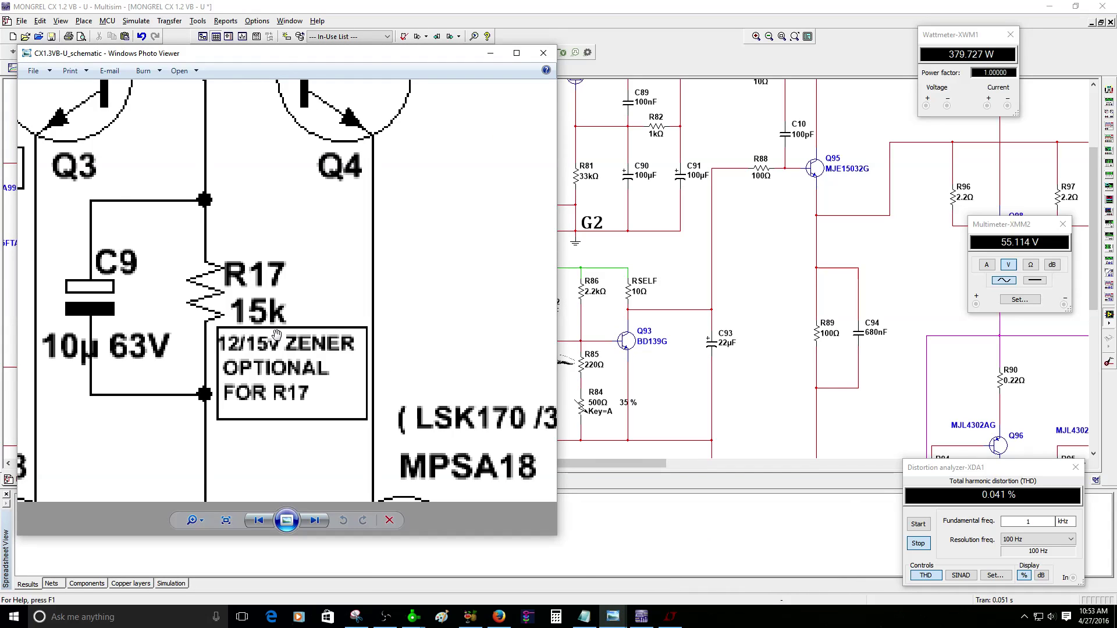
{"action": "scroll", "coordinate": [276, 333], "scroll_direction": "down", "scroll_amount": 2}
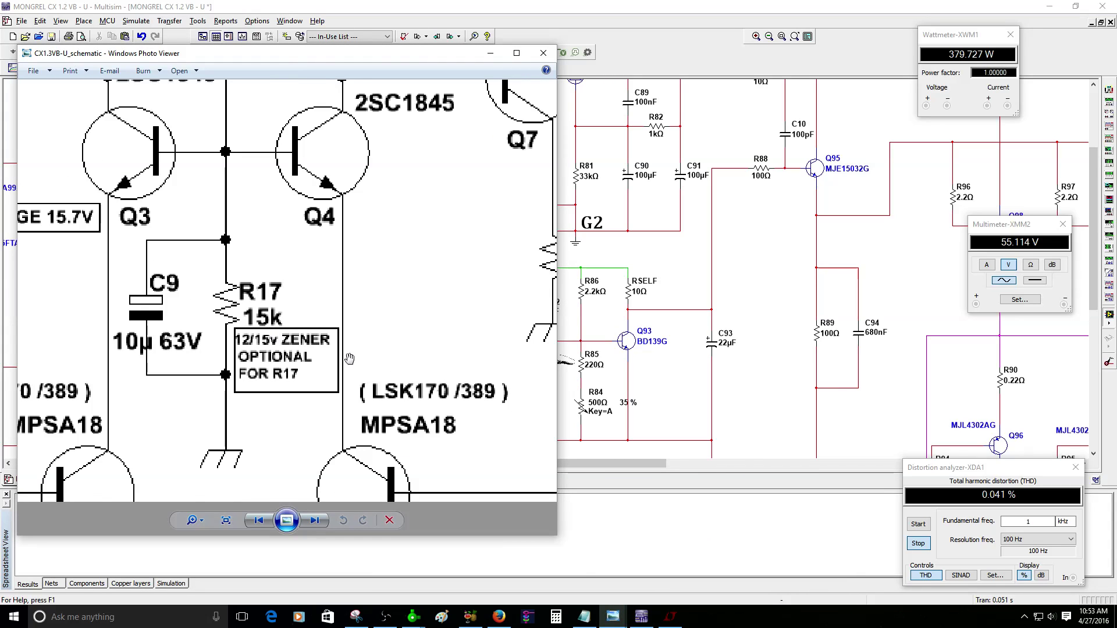
{"action": "scroll", "coordinate": [344, 353], "scroll_direction": "down", "scroll_amount": 3}
{"action": "scroll", "coordinate": [281, 293], "scroll_direction": "up", "scroll_amount": 2}
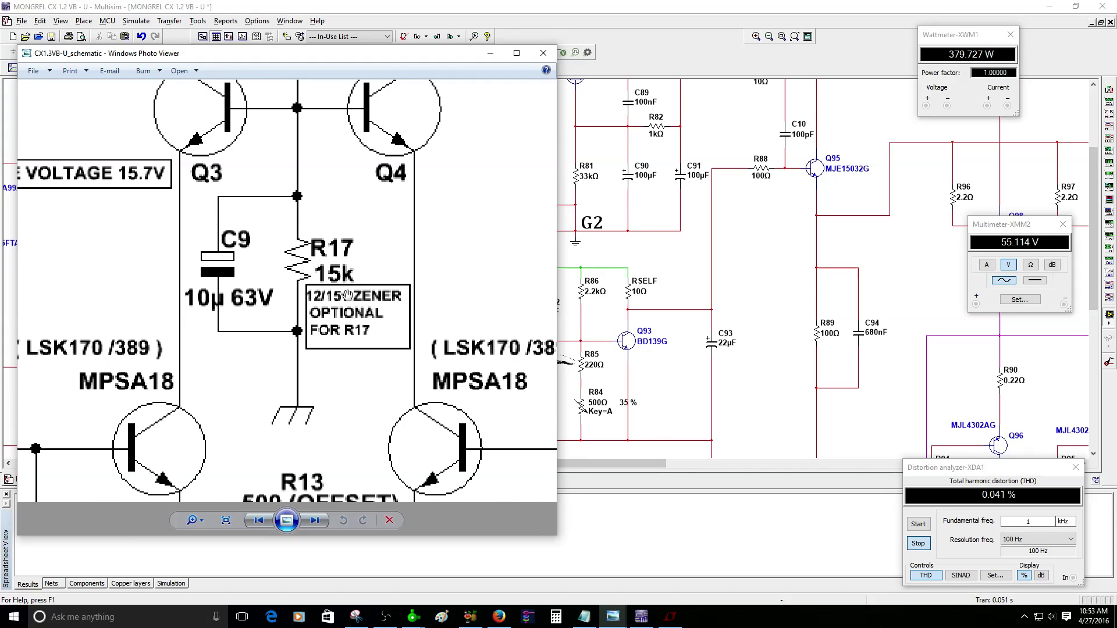
{"action": "scroll", "coordinate": [343, 286], "scroll_direction": "down", "scroll_amount": 3}
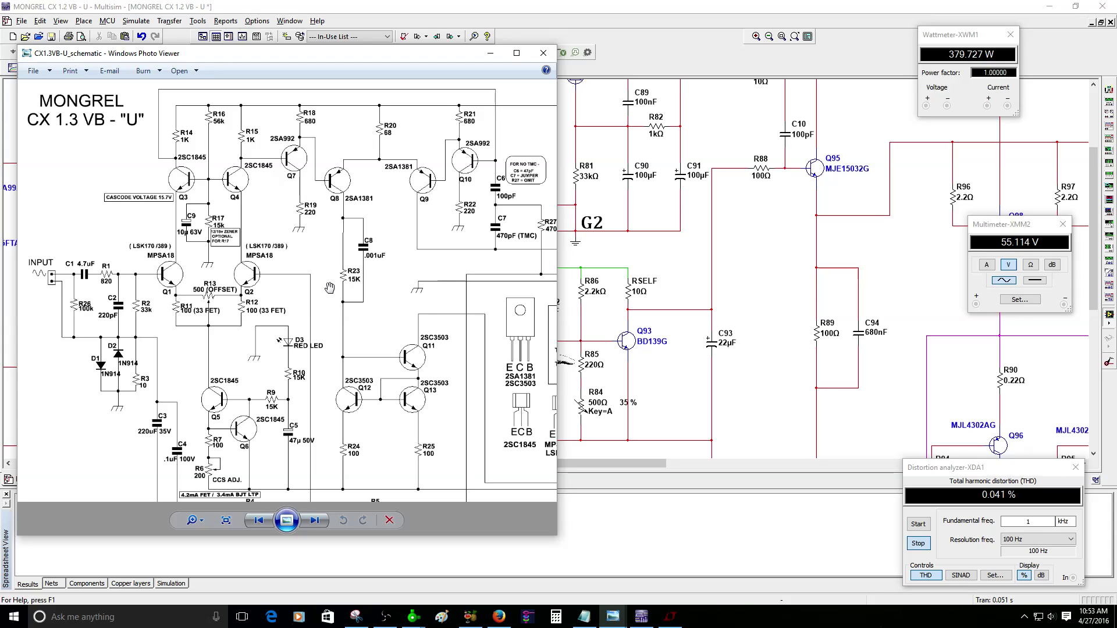
{"action": "left_click_drag", "start_coordinate": [416, 296], "coordinate": [293, 318]}
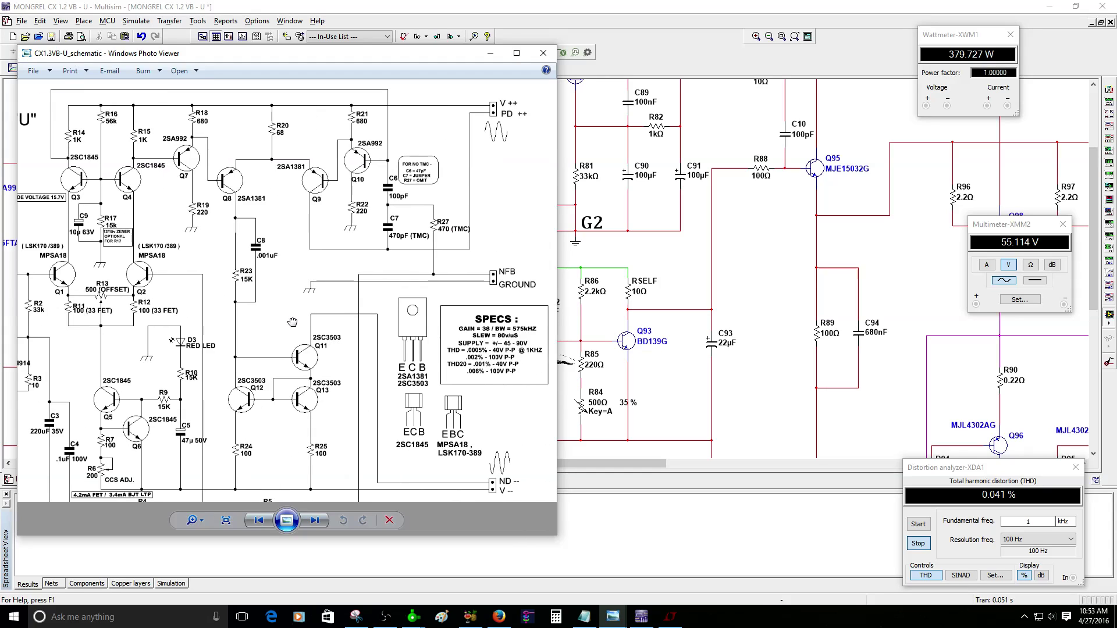
View the wider MONGREL CX 1.2 VB - U circuit in Multisim and bring up the full CX1.2VB-U_overview board image
{"action": "left_click", "coordinate": [613, 616]}
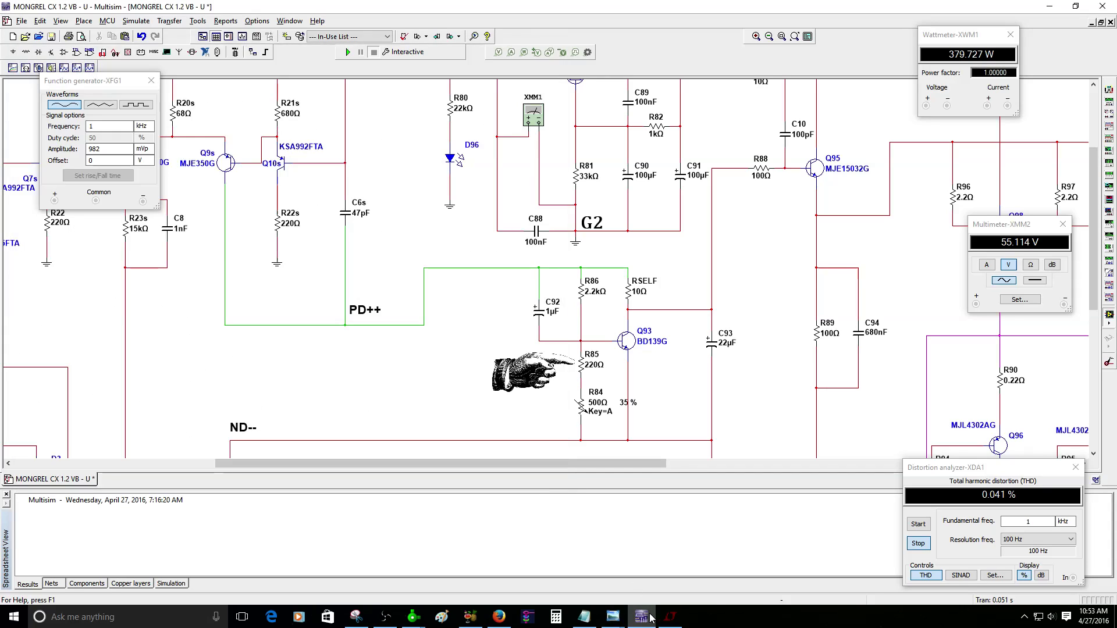
{"action": "scroll", "coordinate": [872, 399], "scroll_direction": "down", "scroll_amount": 2}
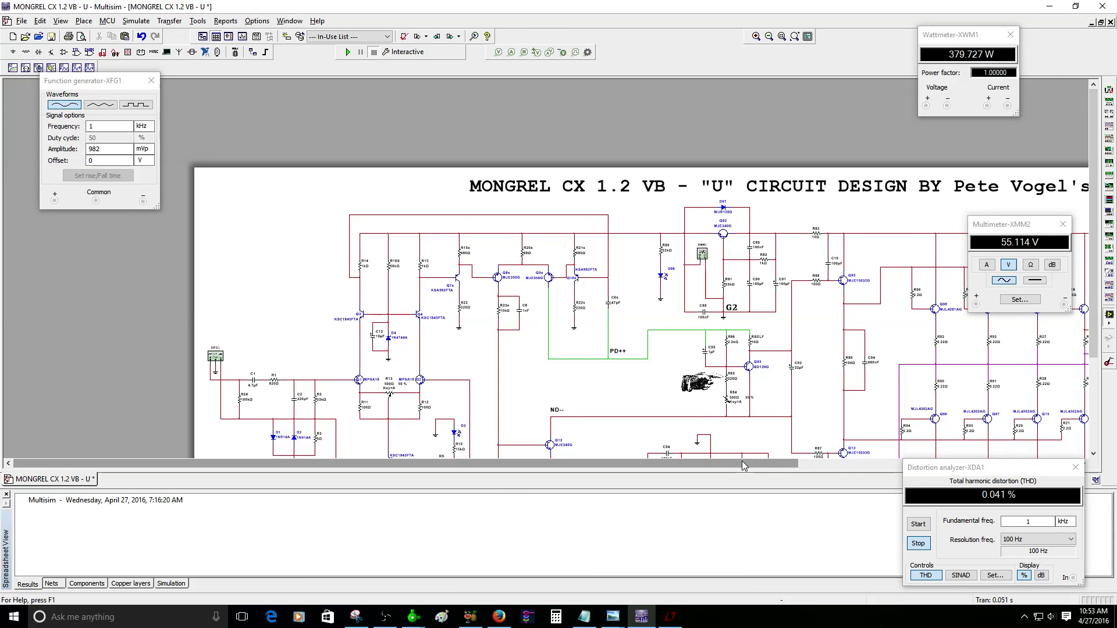
{"action": "left_click_drag", "start_coordinate": [719, 463], "coordinate": [773, 463]}
{"action": "mouse_move", "coordinate": [613, 617]}
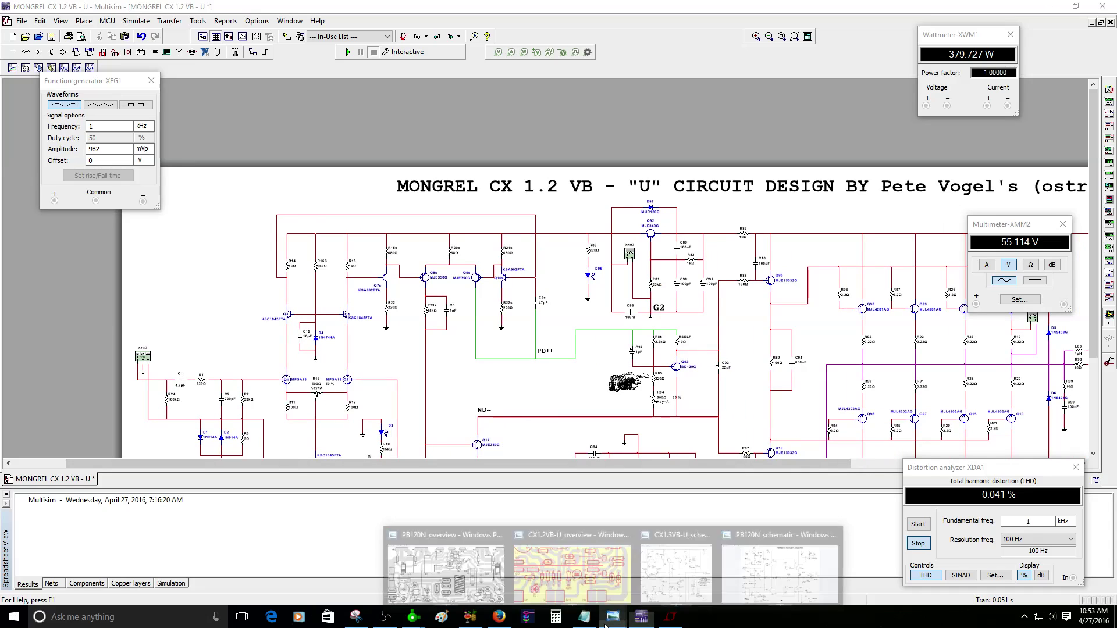
{"action": "left_click", "coordinate": [599, 580]}
{"action": "scroll", "coordinate": [426, 229], "scroll_direction": "down", "scroll_amount": 3}
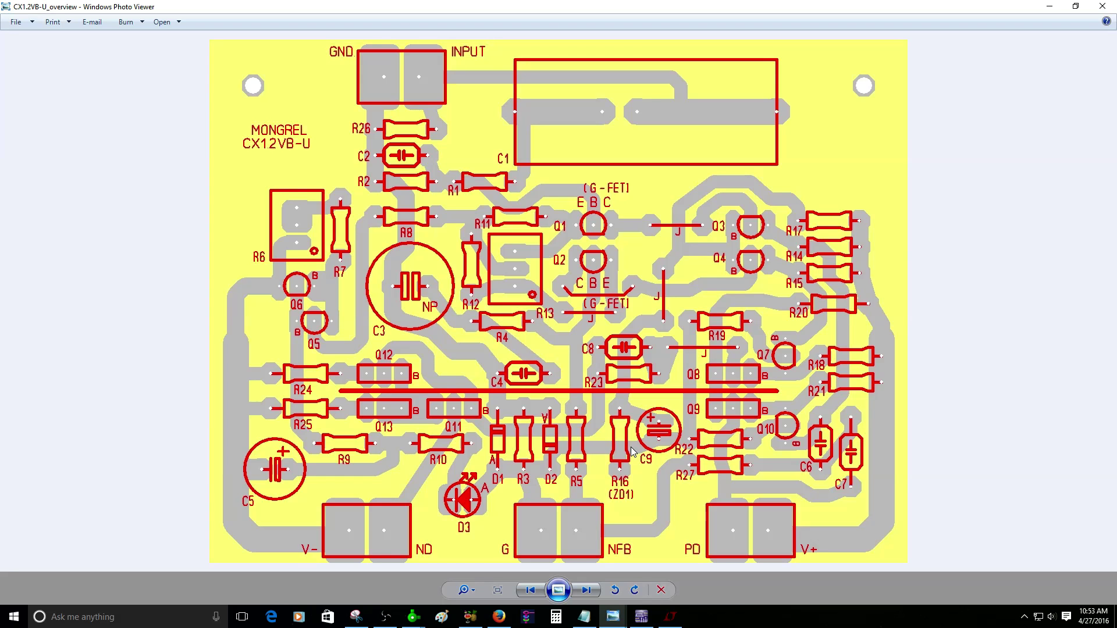
Switch to the PB250N board in Sprint-Layout and examine the MONGREL PB250N-BJT label and the area around R77 and R76
{"action": "mouse_move", "coordinate": [413, 617]}
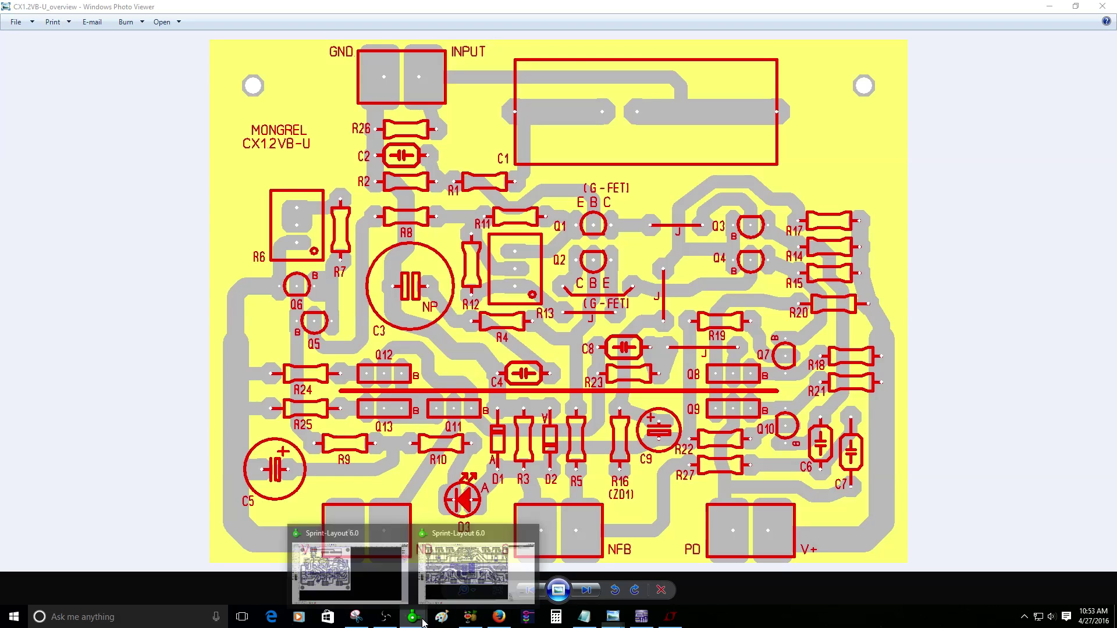
{"action": "left_click", "coordinate": [454, 576]}
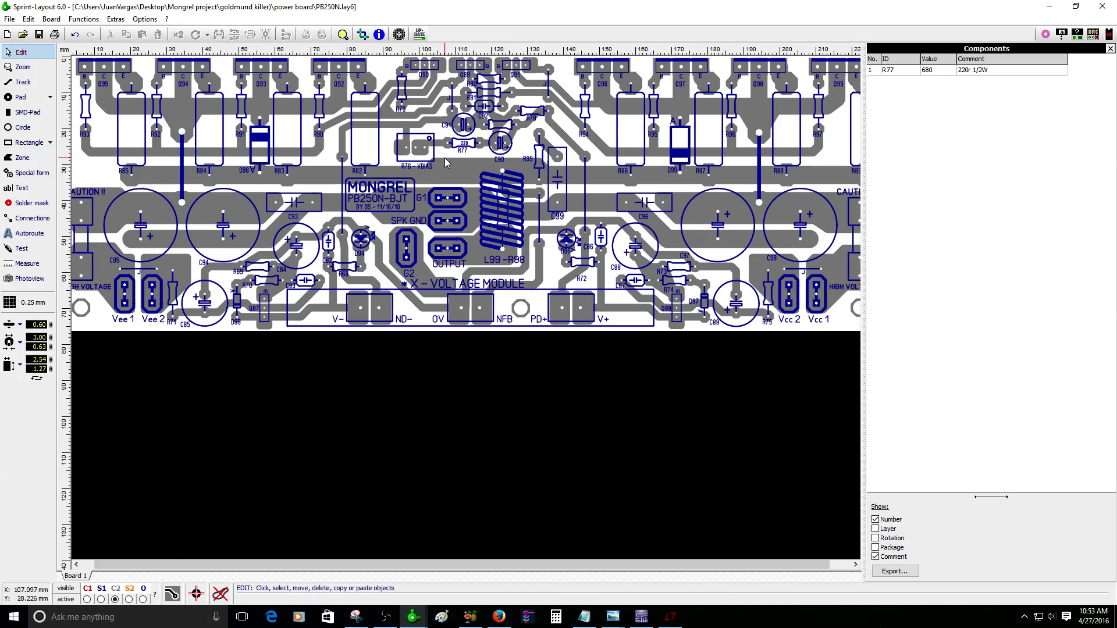
{"action": "scroll", "coordinate": [445, 158], "scroll_direction": "up", "scroll_amount": 1}
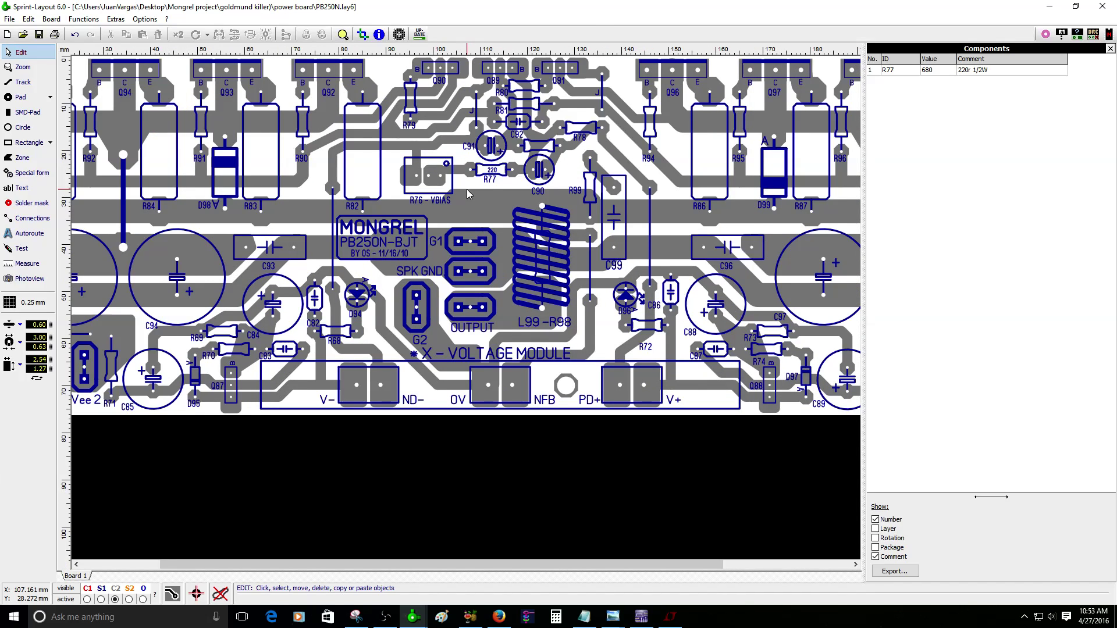
{"action": "scroll", "coordinate": [467, 190], "scroll_direction": "down", "scroll_amount": 1}
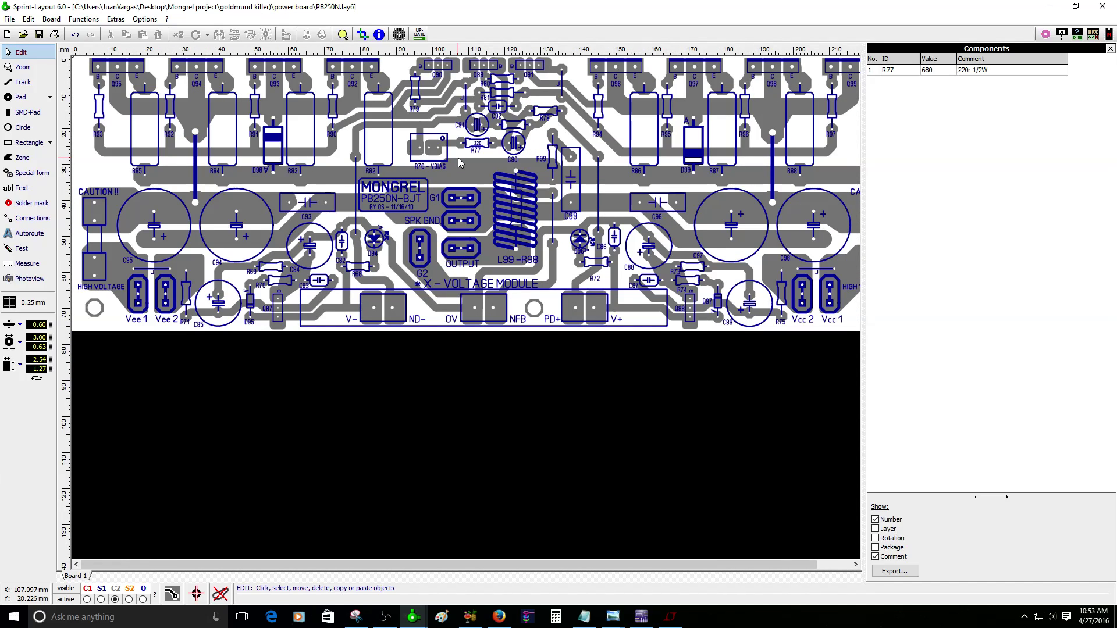
{"action": "scroll", "coordinate": [414, 198], "scroll_direction": "up", "scroll_amount": 5}
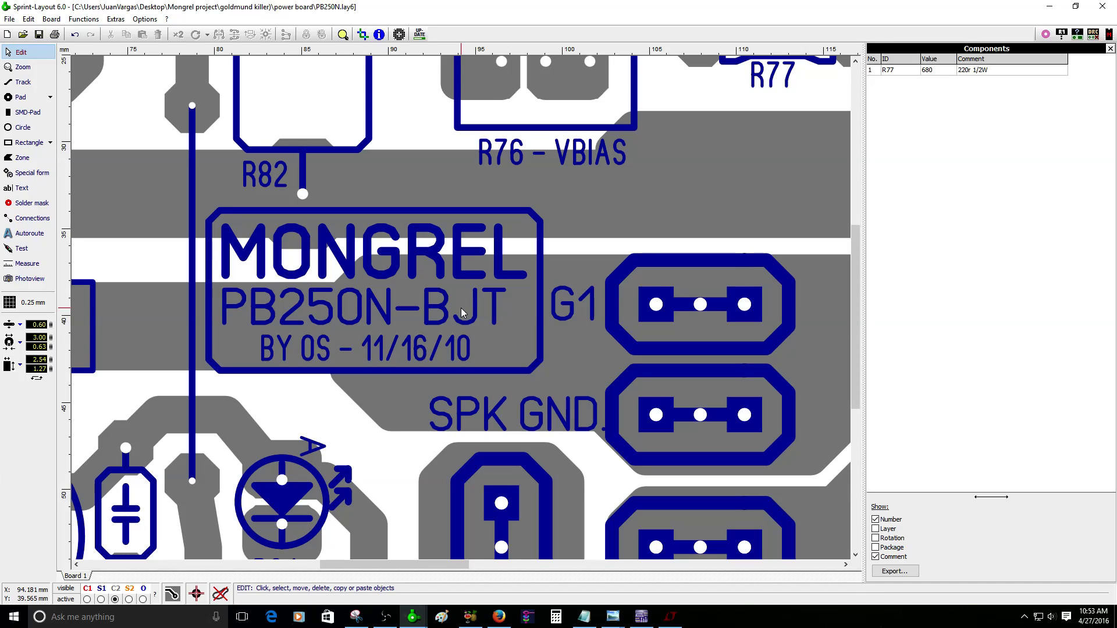
{"action": "scroll", "coordinate": [461, 308], "scroll_direction": "down", "scroll_amount": 3}
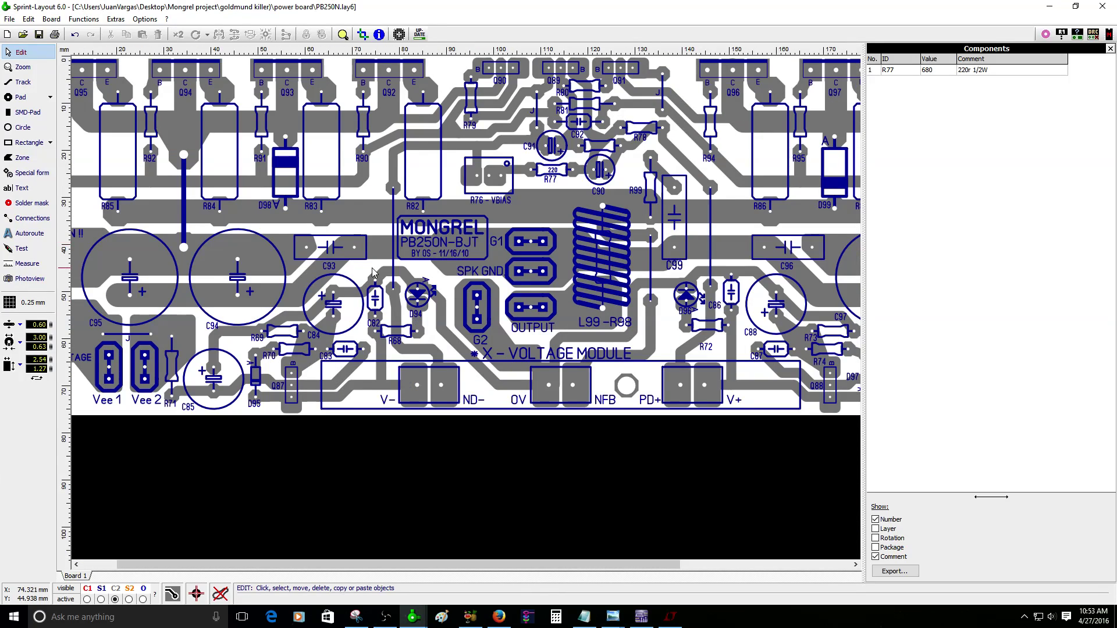
{"action": "scroll", "coordinate": [278, 186], "scroll_direction": "up", "scroll_amount": 2}
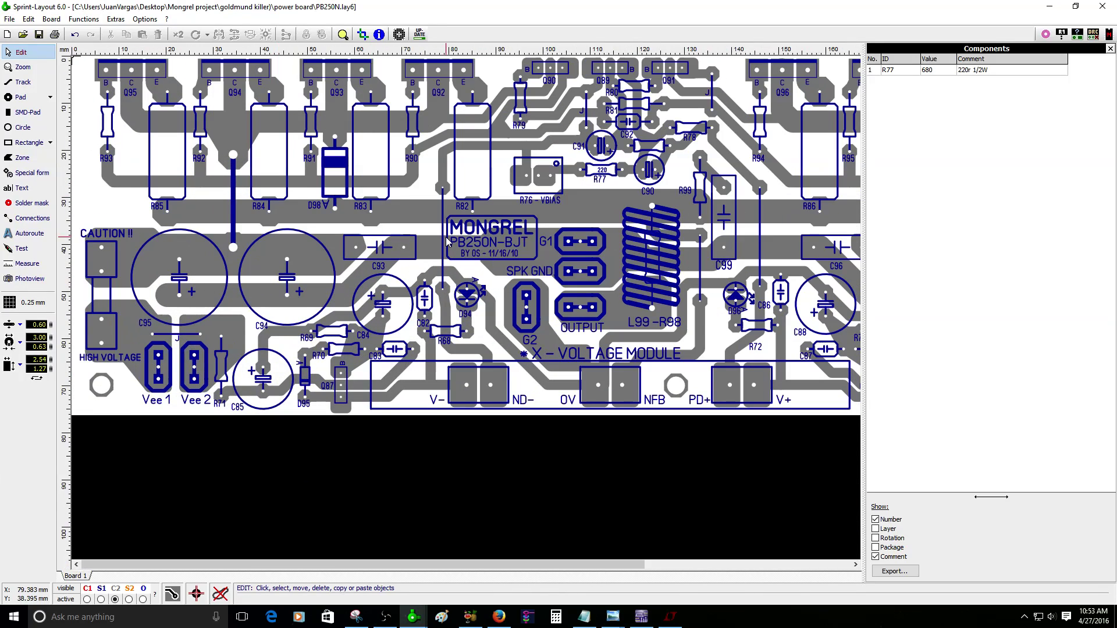
Switch to the CX1.2VB-U layout in Sprint-Layout and inspect the octagonal mounting pad near the V- terminal
{"action": "left_click", "coordinate": [413, 616]}
{"action": "left_click", "coordinate": [364, 564]}
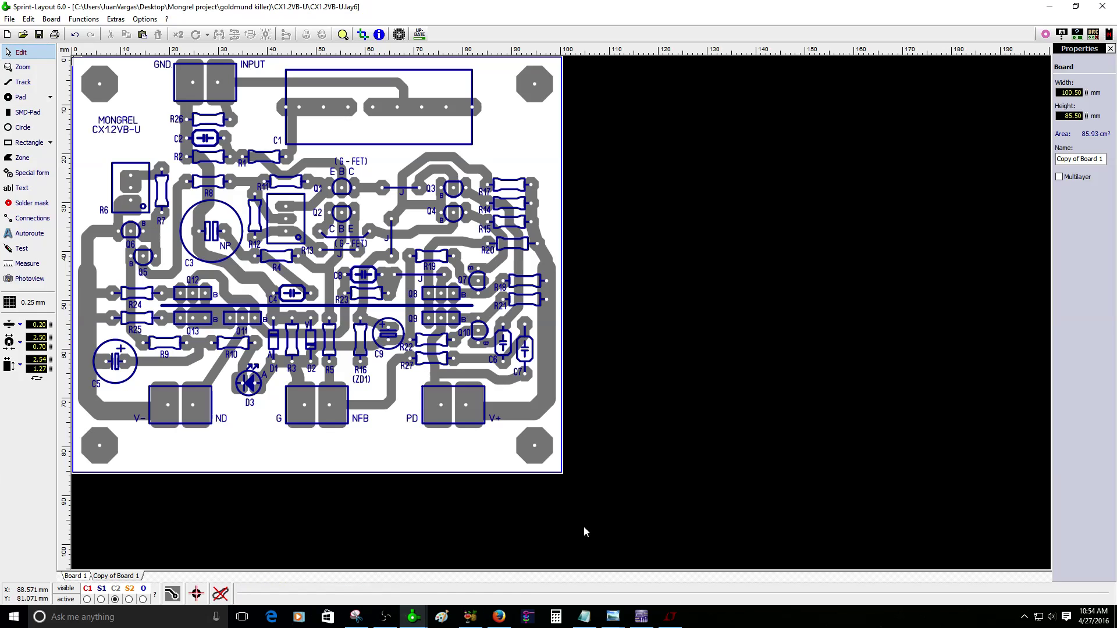
{"action": "scroll", "coordinate": [352, 323], "scroll_direction": "up", "scroll_amount": 2}
{"action": "scroll", "coordinate": [350, 323], "scroll_direction": "down", "scroll_amount": 2}
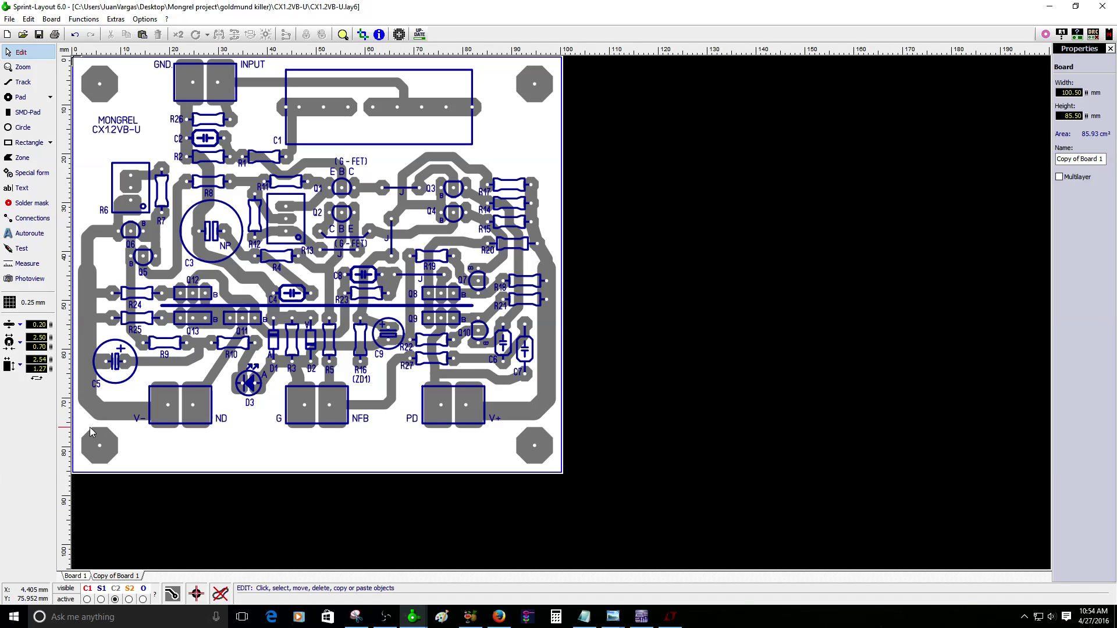
{"action": "left_click", "coordinate": [100, 455]}
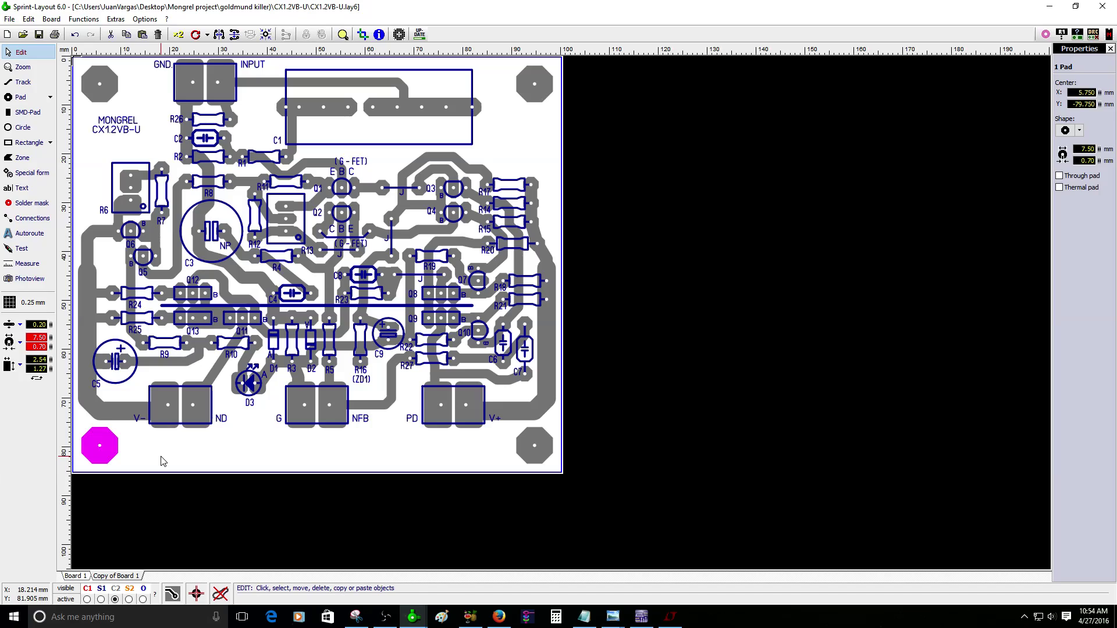
{"action": "scroll", "coordinate": [150, 462], "scroll_direction": "up", "scroll_amount": 2}
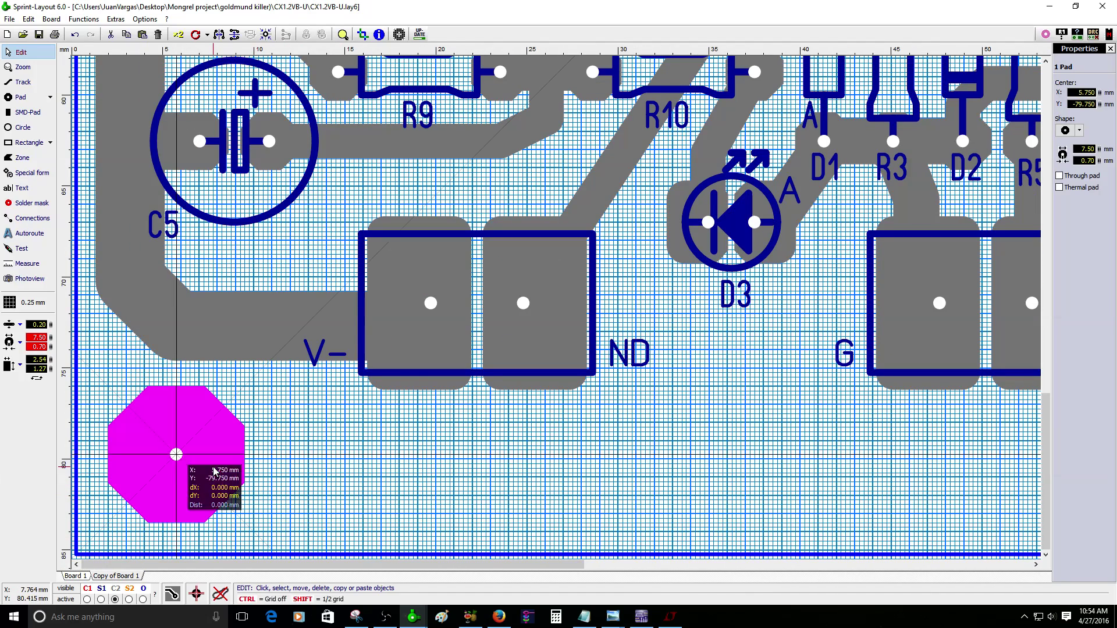
{"action": "left_click", "coordinate": [267, 478]}
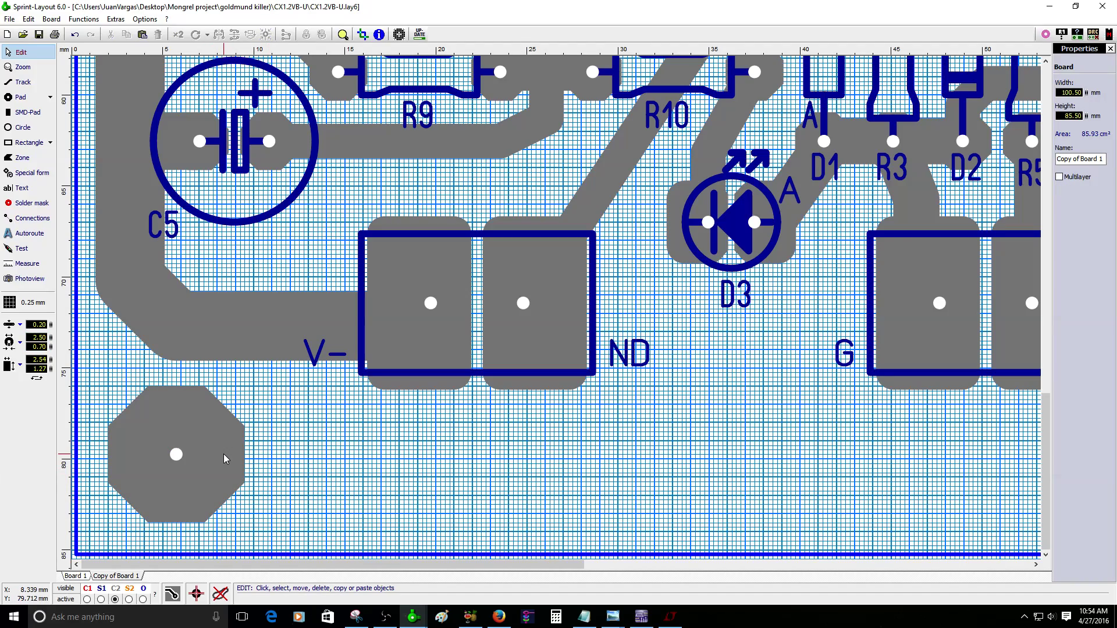
{"action": "scroll", "coordinate": [227, 459], "scroll_direction": "down", "scroll_amount": 2}
{"action": "scroll", "coordinate": [432, 331], "scroll_direction": "down", "scroll_amount": 1}
{"action": "scroll", "coordinate": [433, 331], "scroll_direction": "up", "scroll_amount": 1}
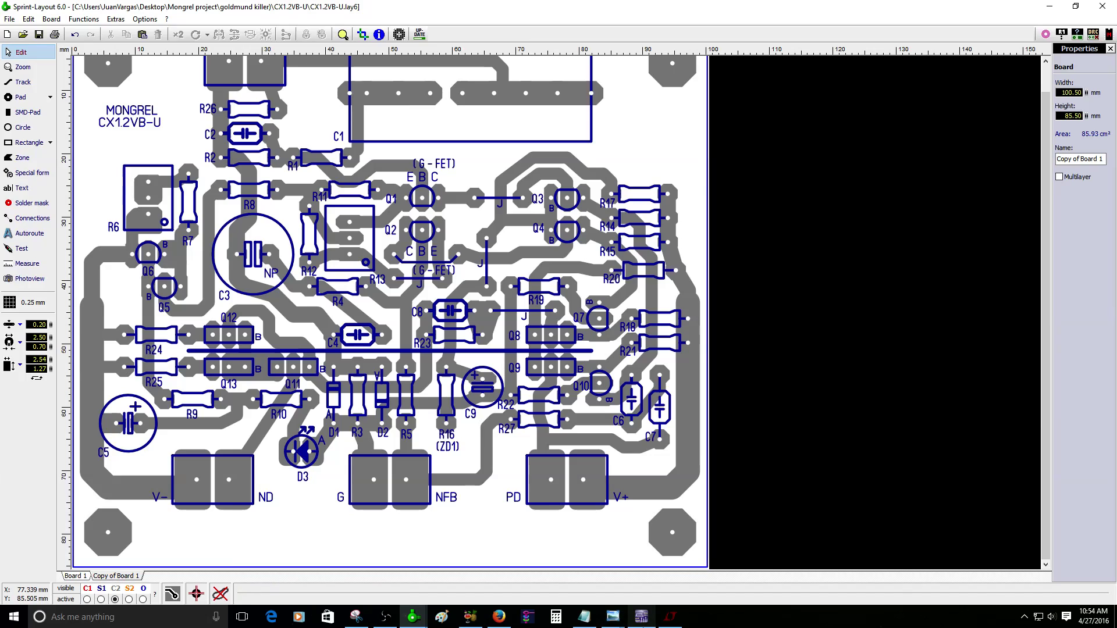
Switch to the MONGREL CX 1.2 VB - U circuit in Multisim and fit the whole schematic in view
{"action": "left_click", "coordinate": [641, 616]}
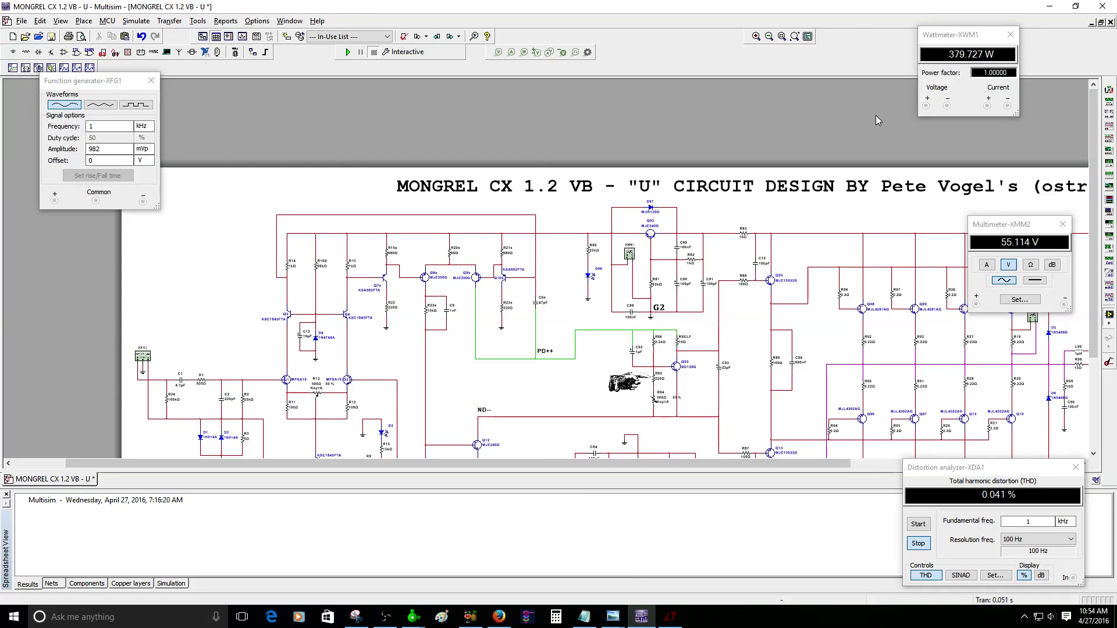
{"action": "left_click", "coordinate": [795, 36]}
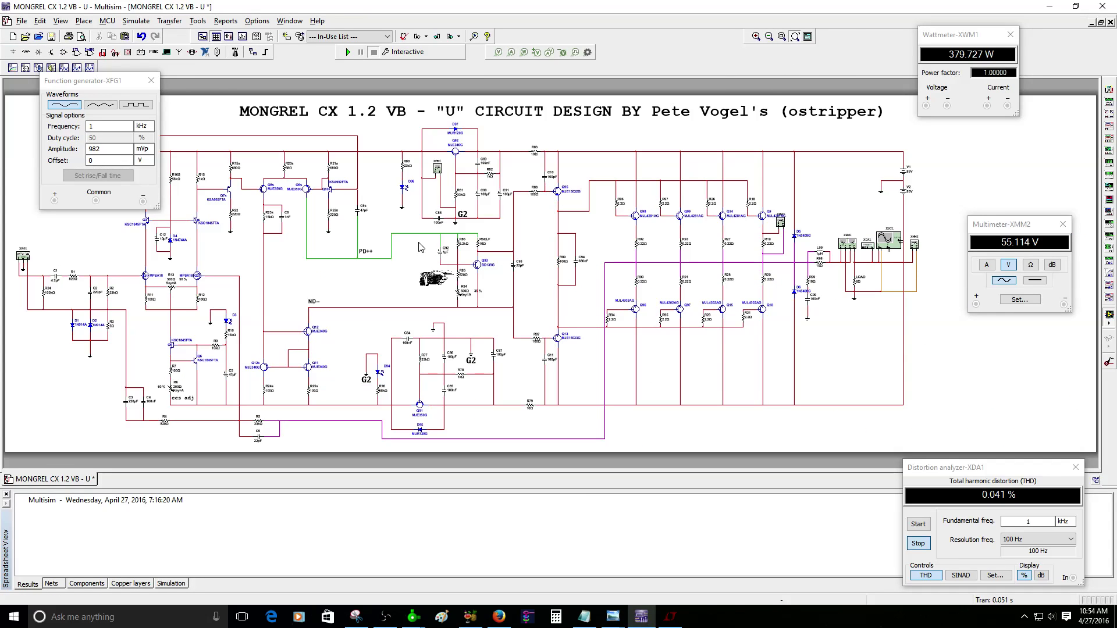